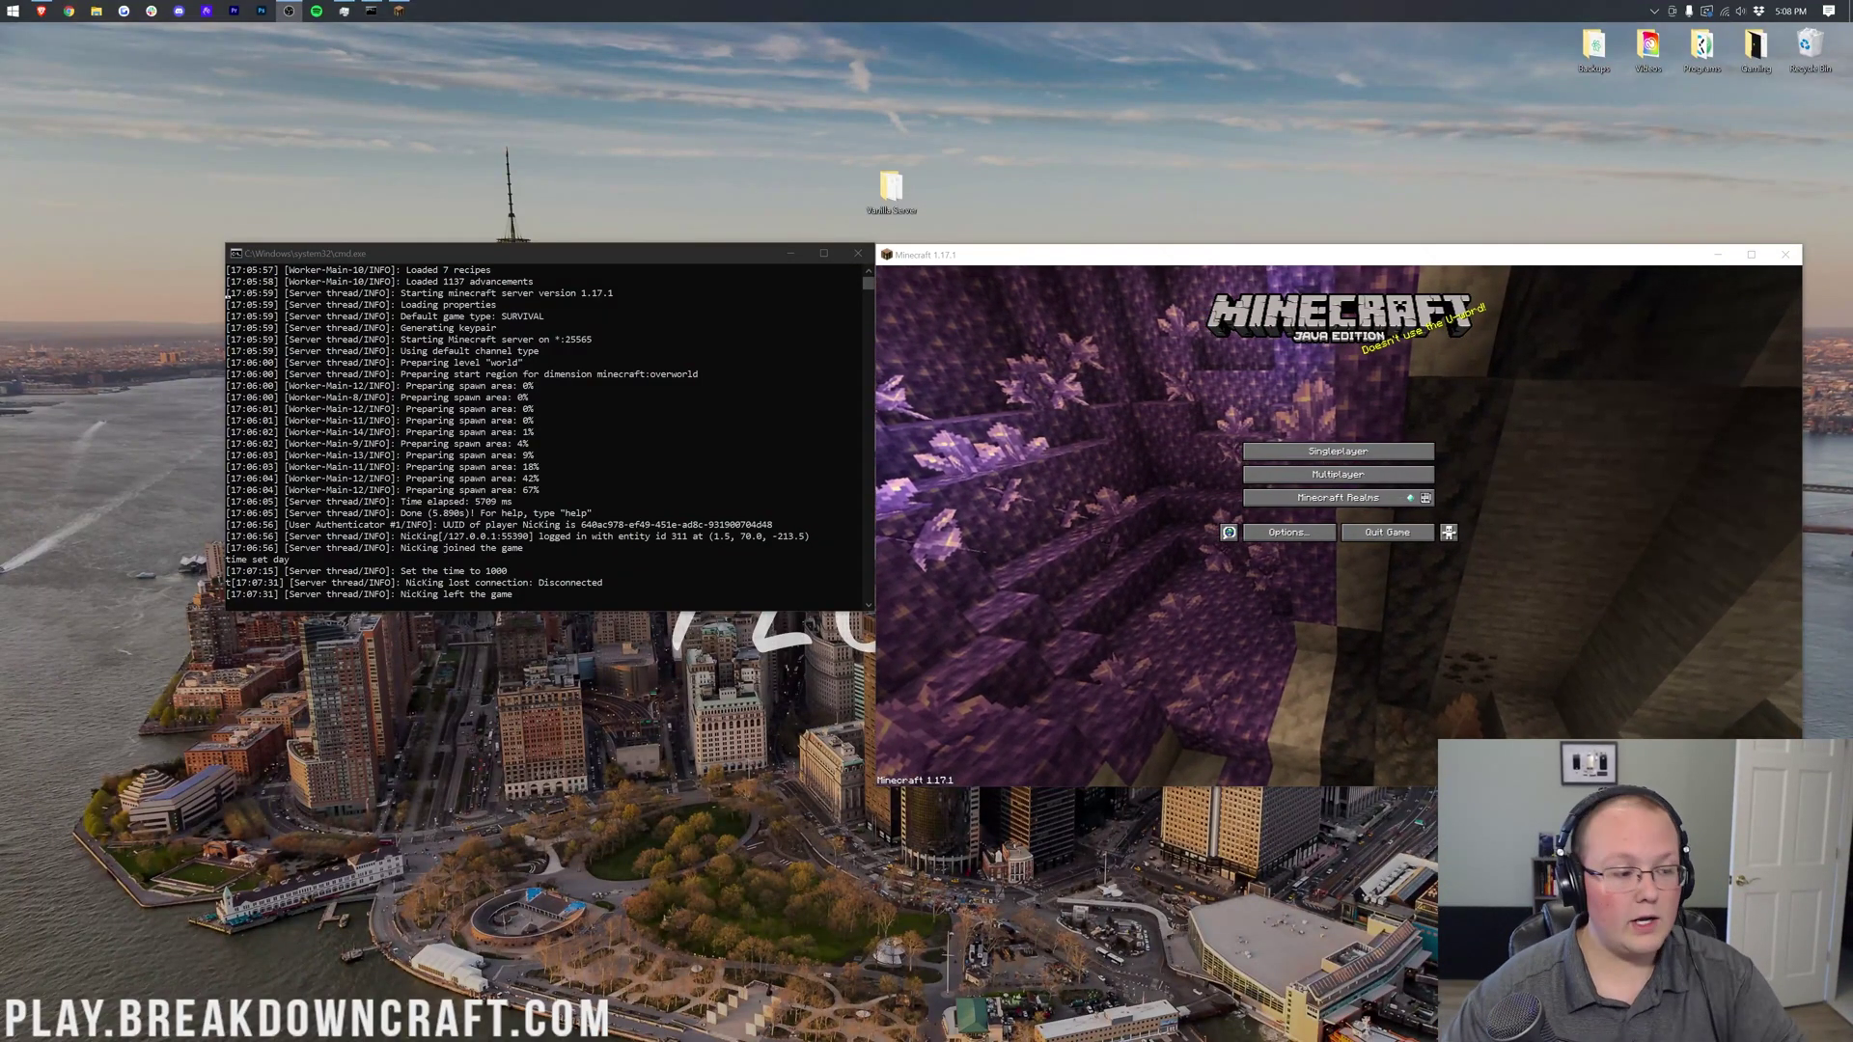
Step: Move the Vanilla Server folder aside and place the server console and Minecraft window side by side
{"action": "left_click_drag", "start_coordinate": [891, 198], "coordinate": [839, 123]}
{"action": "left_click_drag", "start_coordinate": [730, 252], "coordinate": [677, 160]}
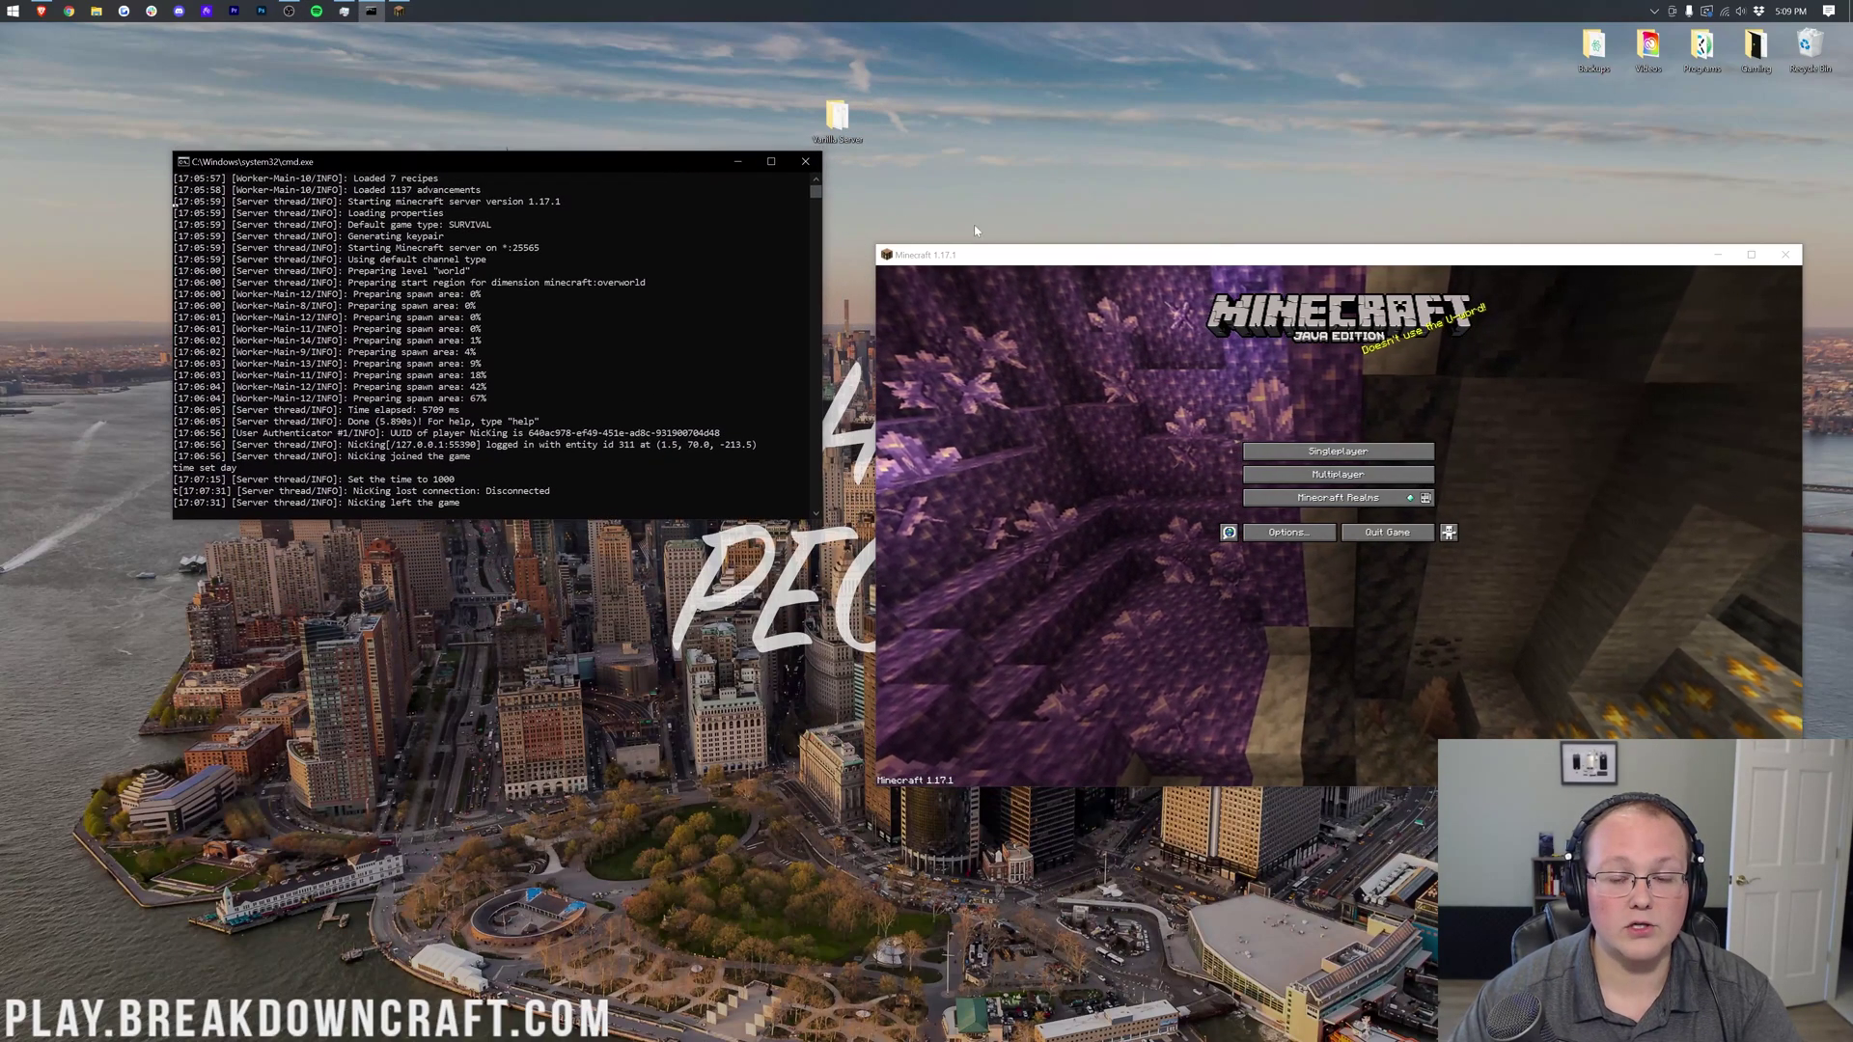
{"action": "left_click_drag", "start_coordinate": [1013, 261], "coordinate": [960, 169]}
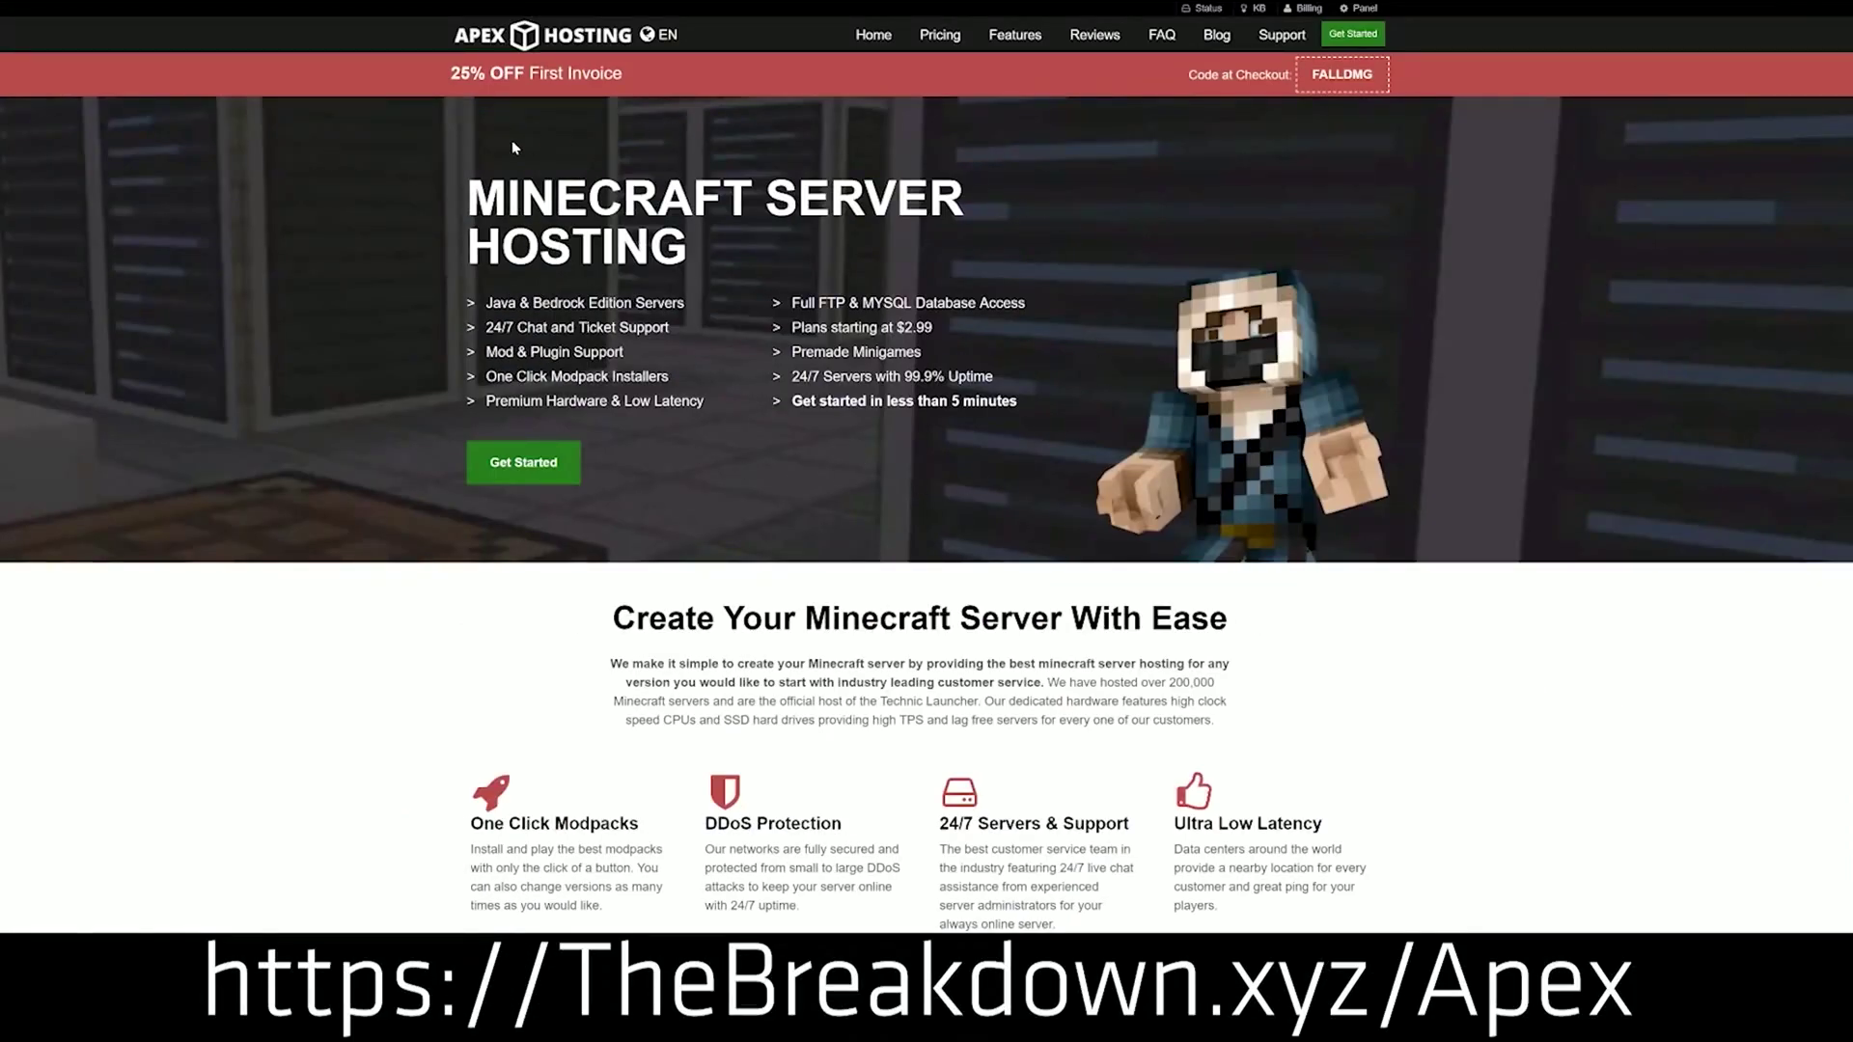
{"action": "scroll", "coordinate": [711, 465], "scroll_direction": "down", "scroll_amount": 3}
{"action": "scroll", "coordinate": [711, 465], "scroll_direction": "down", "scroll_amount": 1}
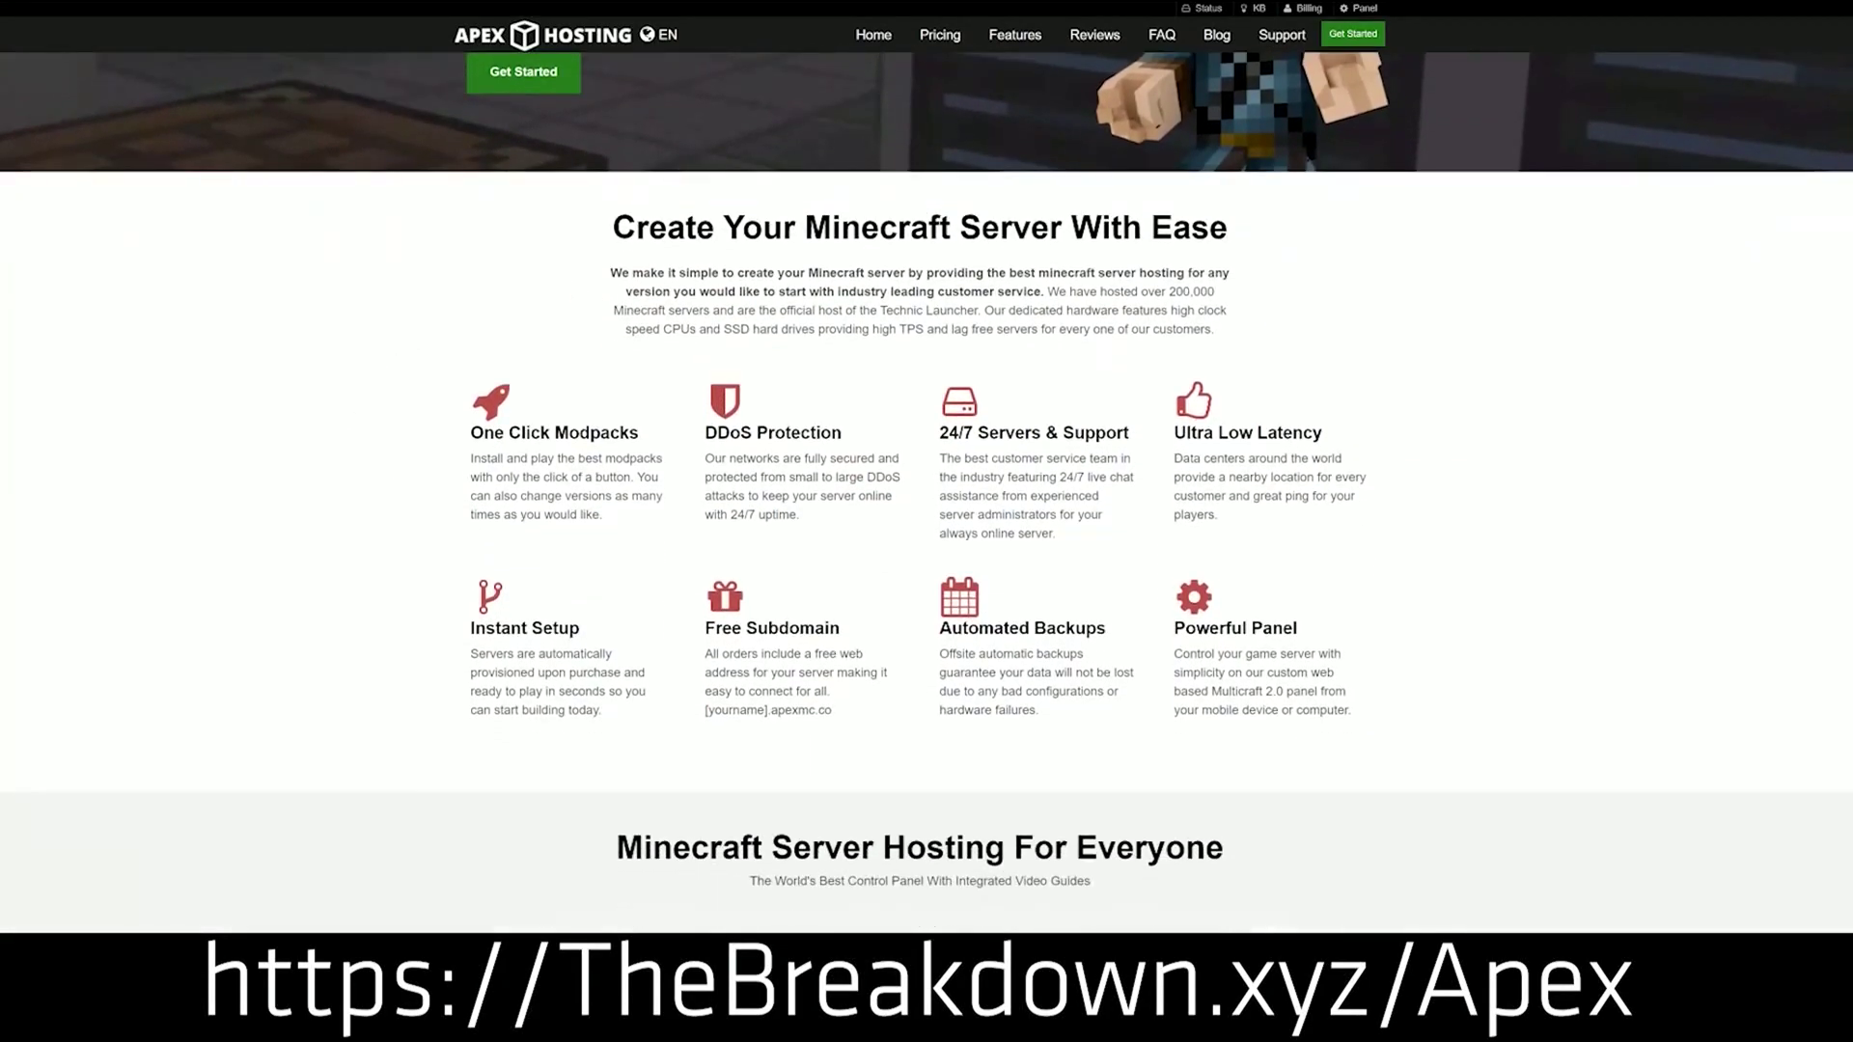
{"action": "left_click_drag", "start_coordinate": [509, 433], "coordinate": [1132, 440]}
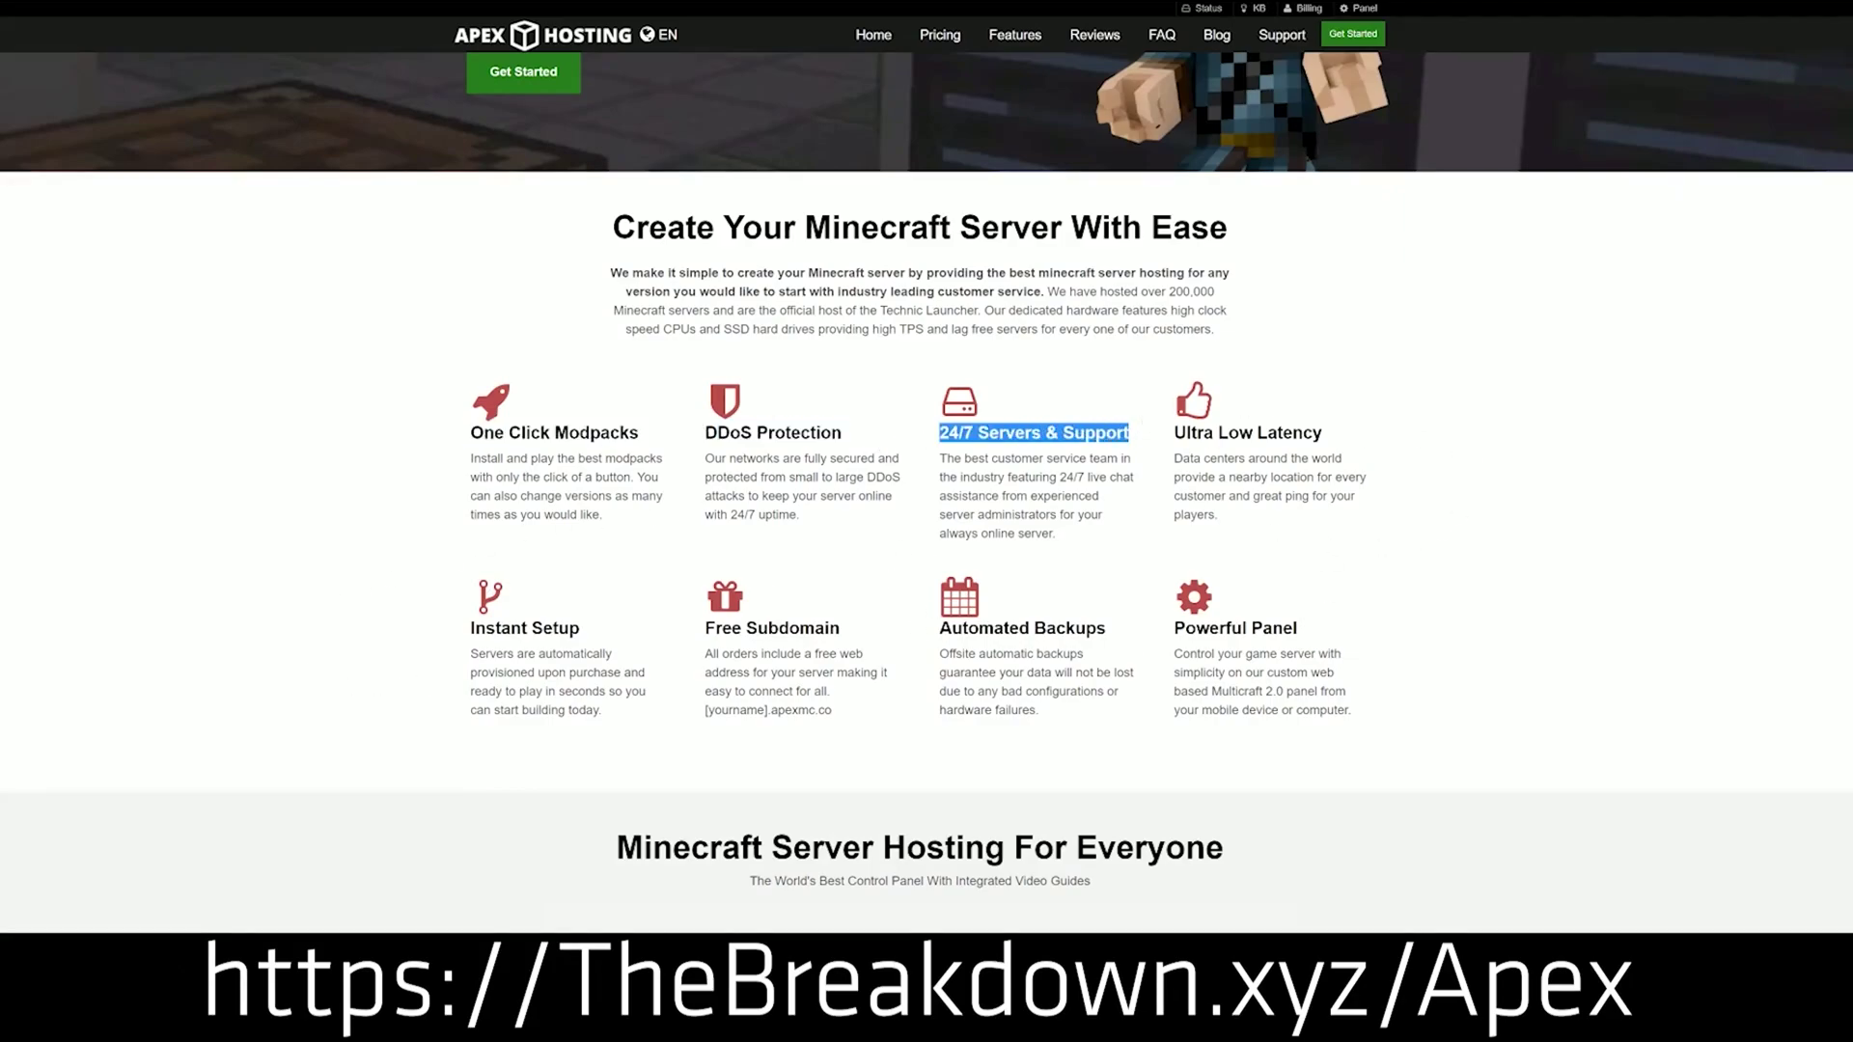
{"action": "left_click_drag", "start_coordinate": [936, 628], "coordinate": [1162, 628]}
{"action": "left_click", "coordinate": [845, 634]}
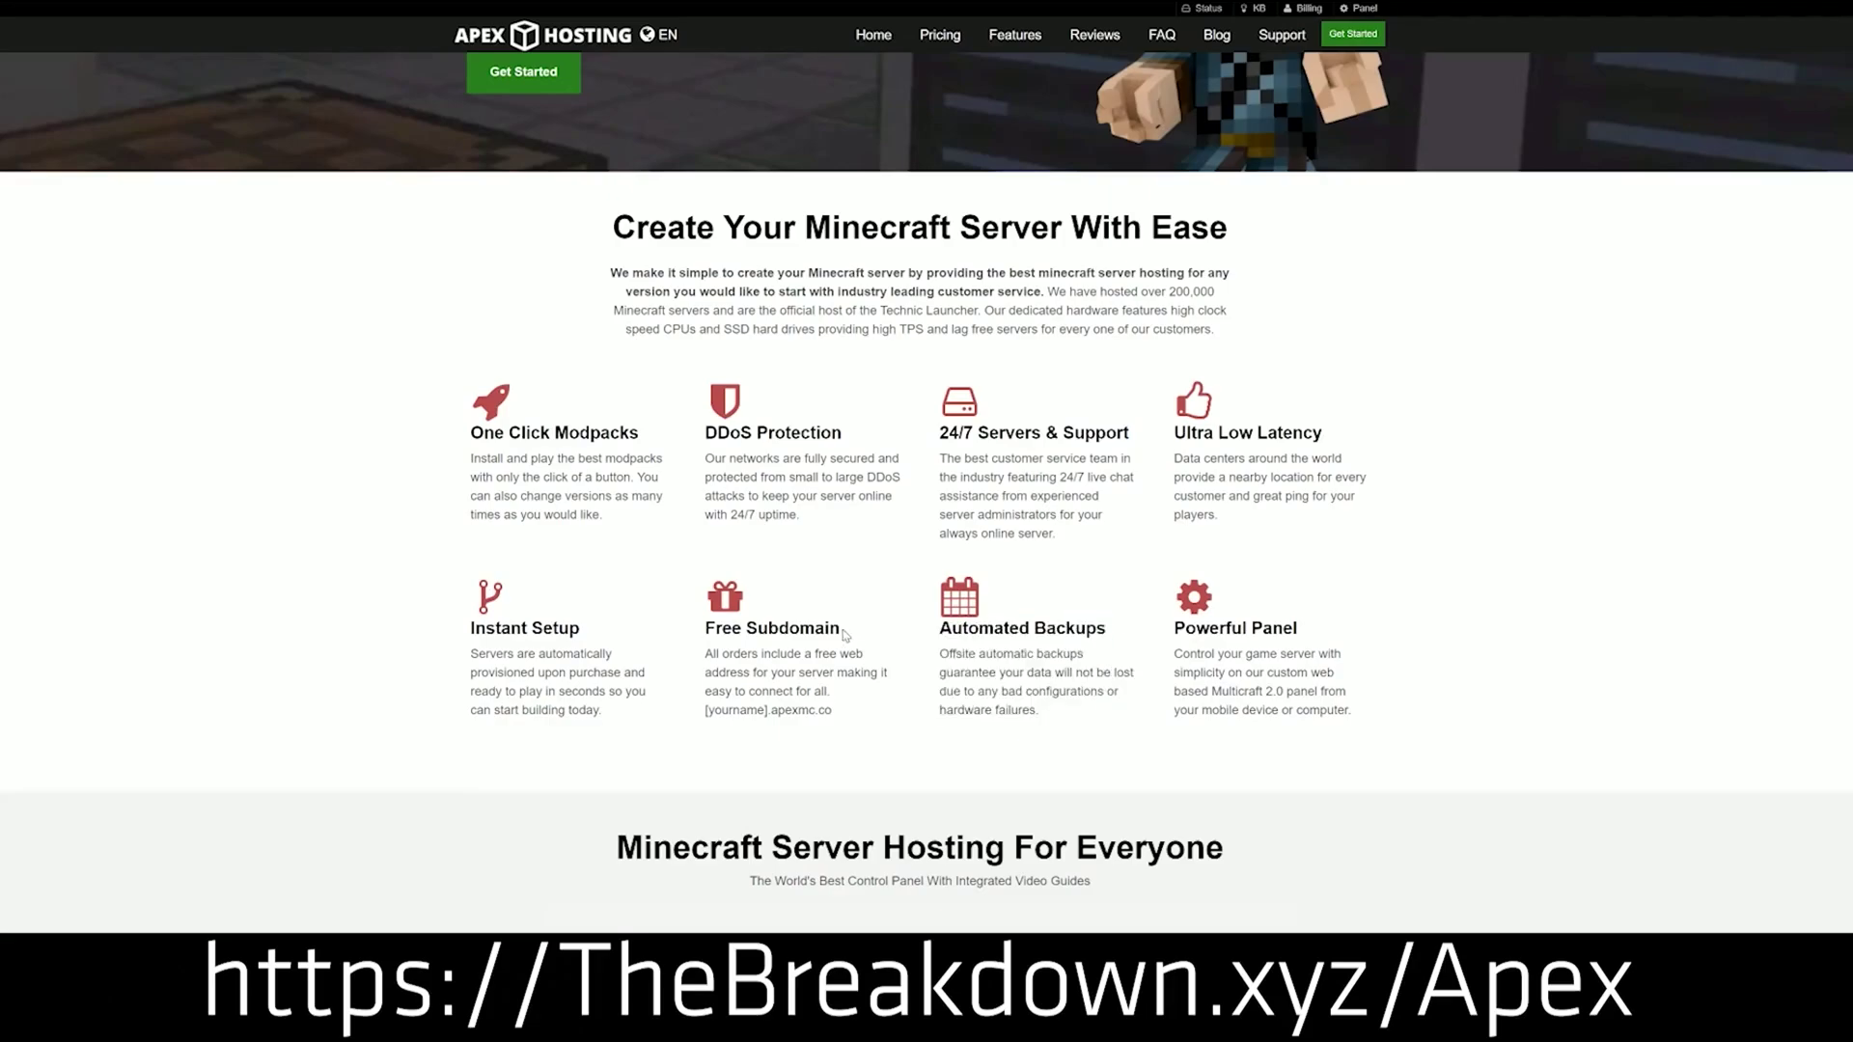
{"action": "left_click_drag", "start_coordinate": [615, 713], "coordinate": [470, 627]}
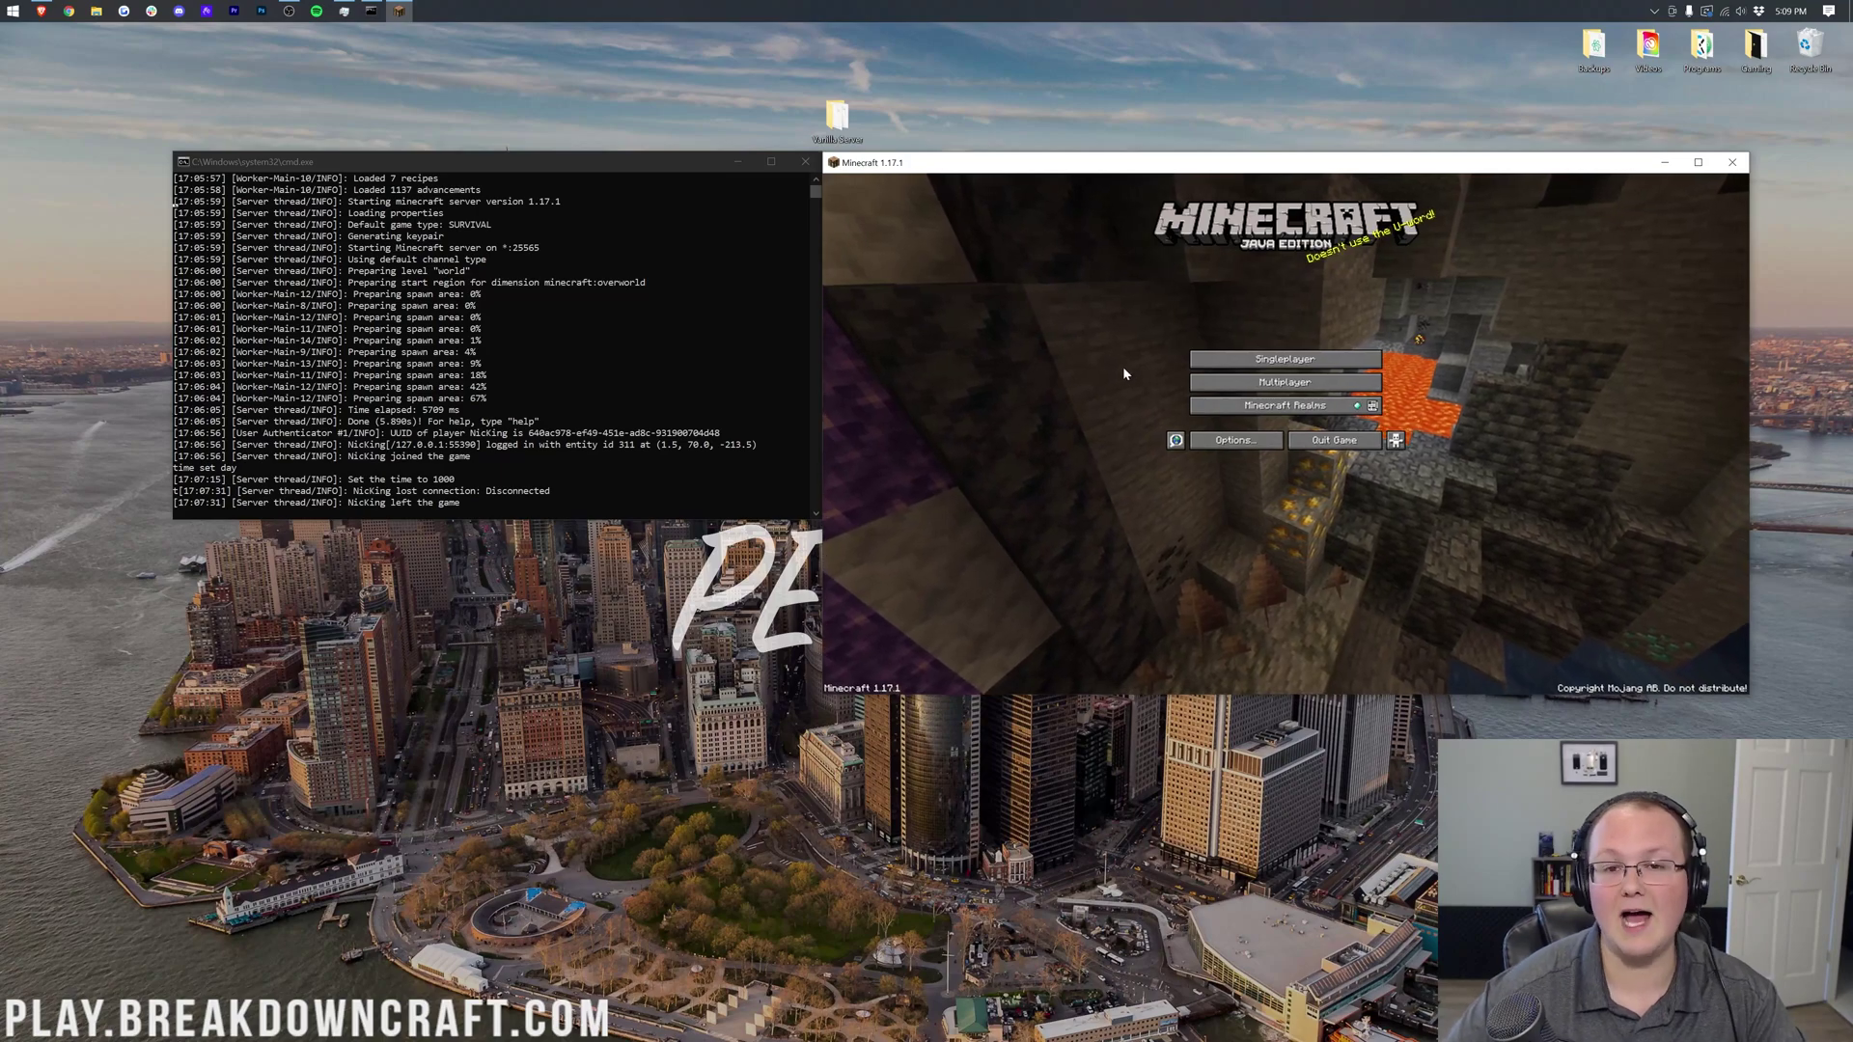
Step: Join the localhost server through Direct Connection and check the player's inventory
{"action": "left_click", "coordinate": [1223, 392]}
{"action": "left_click", "coordinate": [1286, 654]}
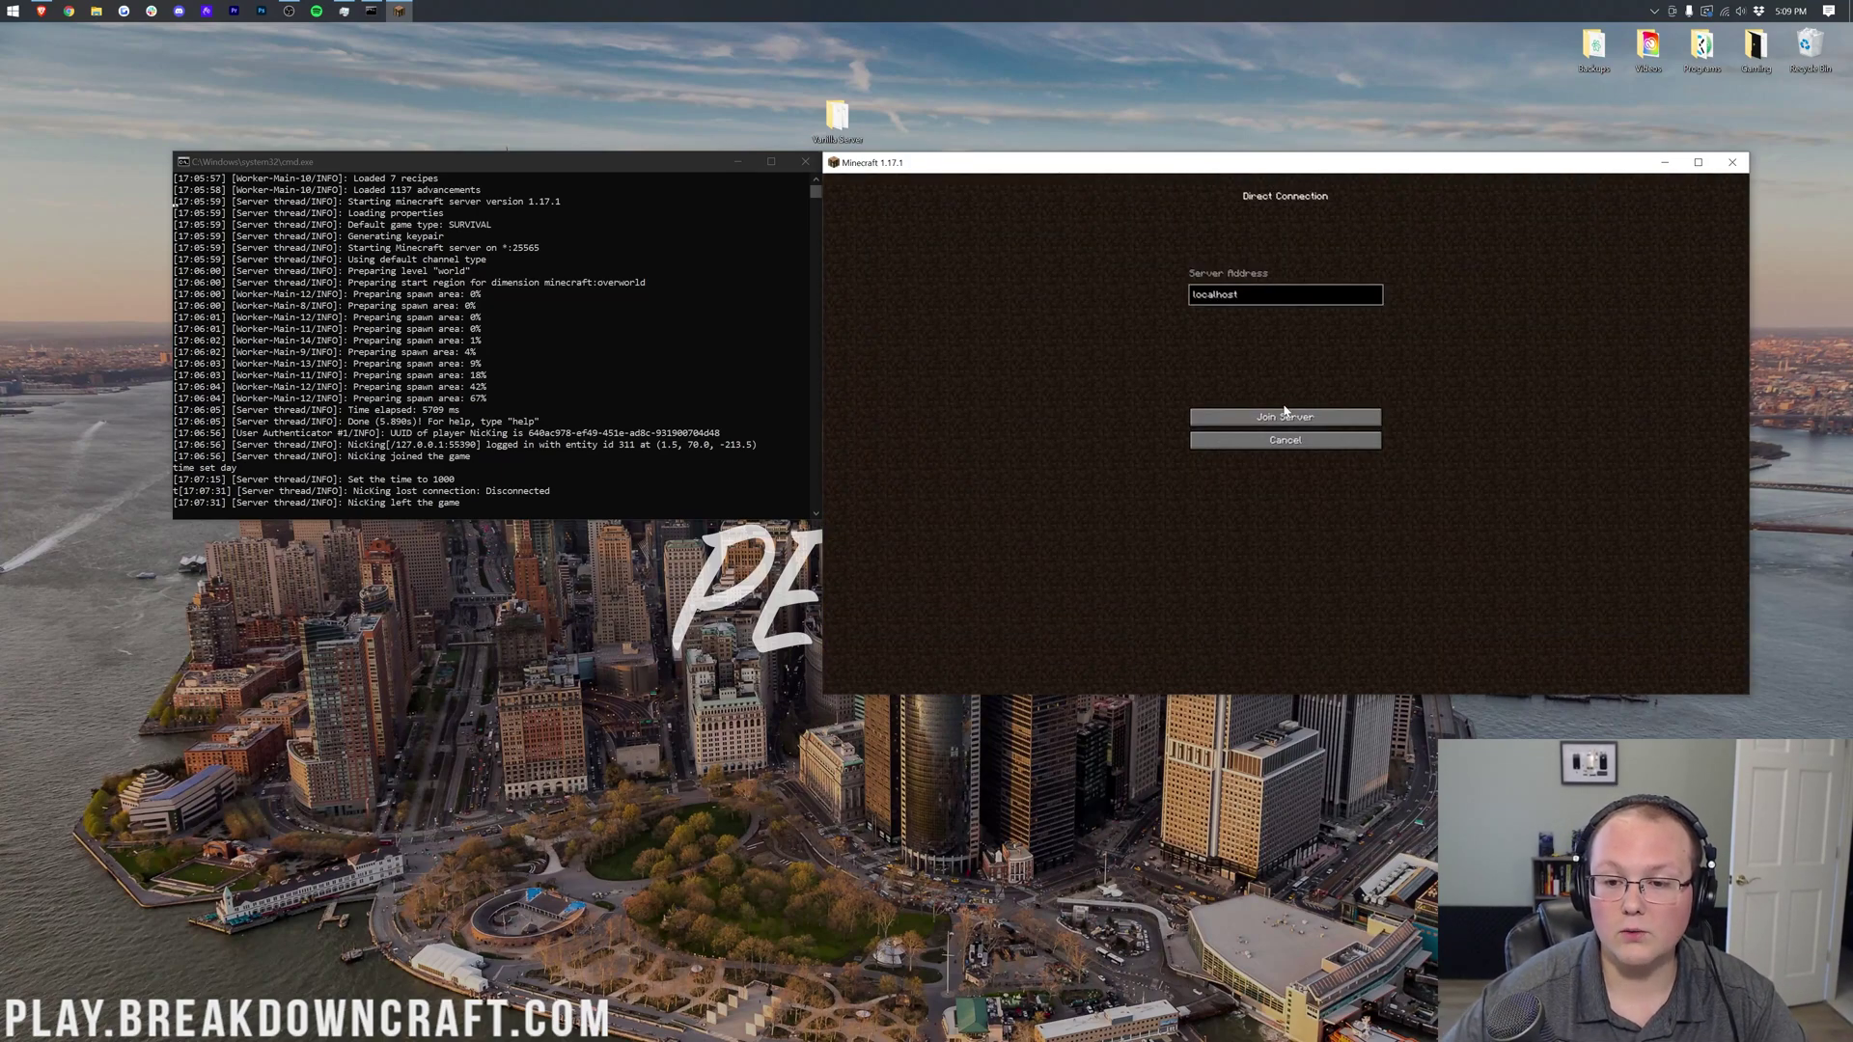
{"action": "left_click", "coordinate": [1284, 414]}
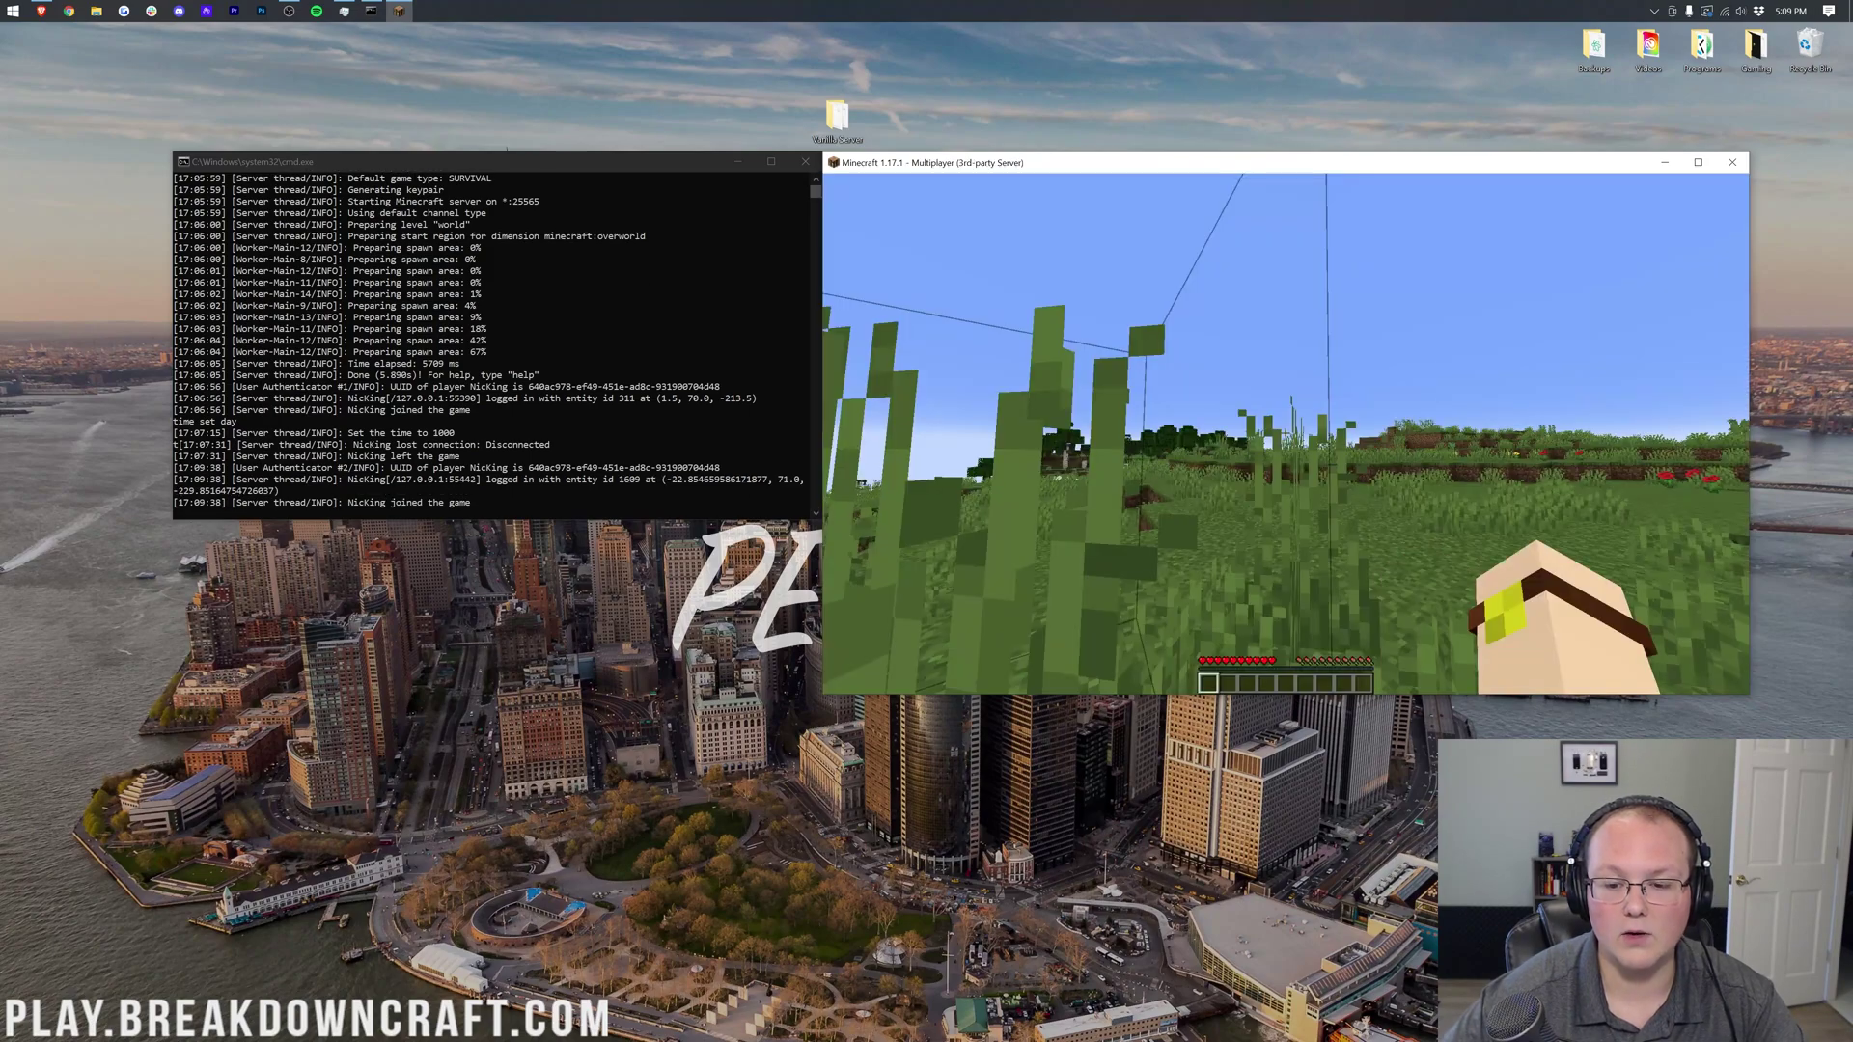
{"action": "key", "text": "e"}
{"action": "key", "text": "e"}
Step: Run the op command with the player's username in the server console, then resume the game
{"action": "key", "text": "t"}
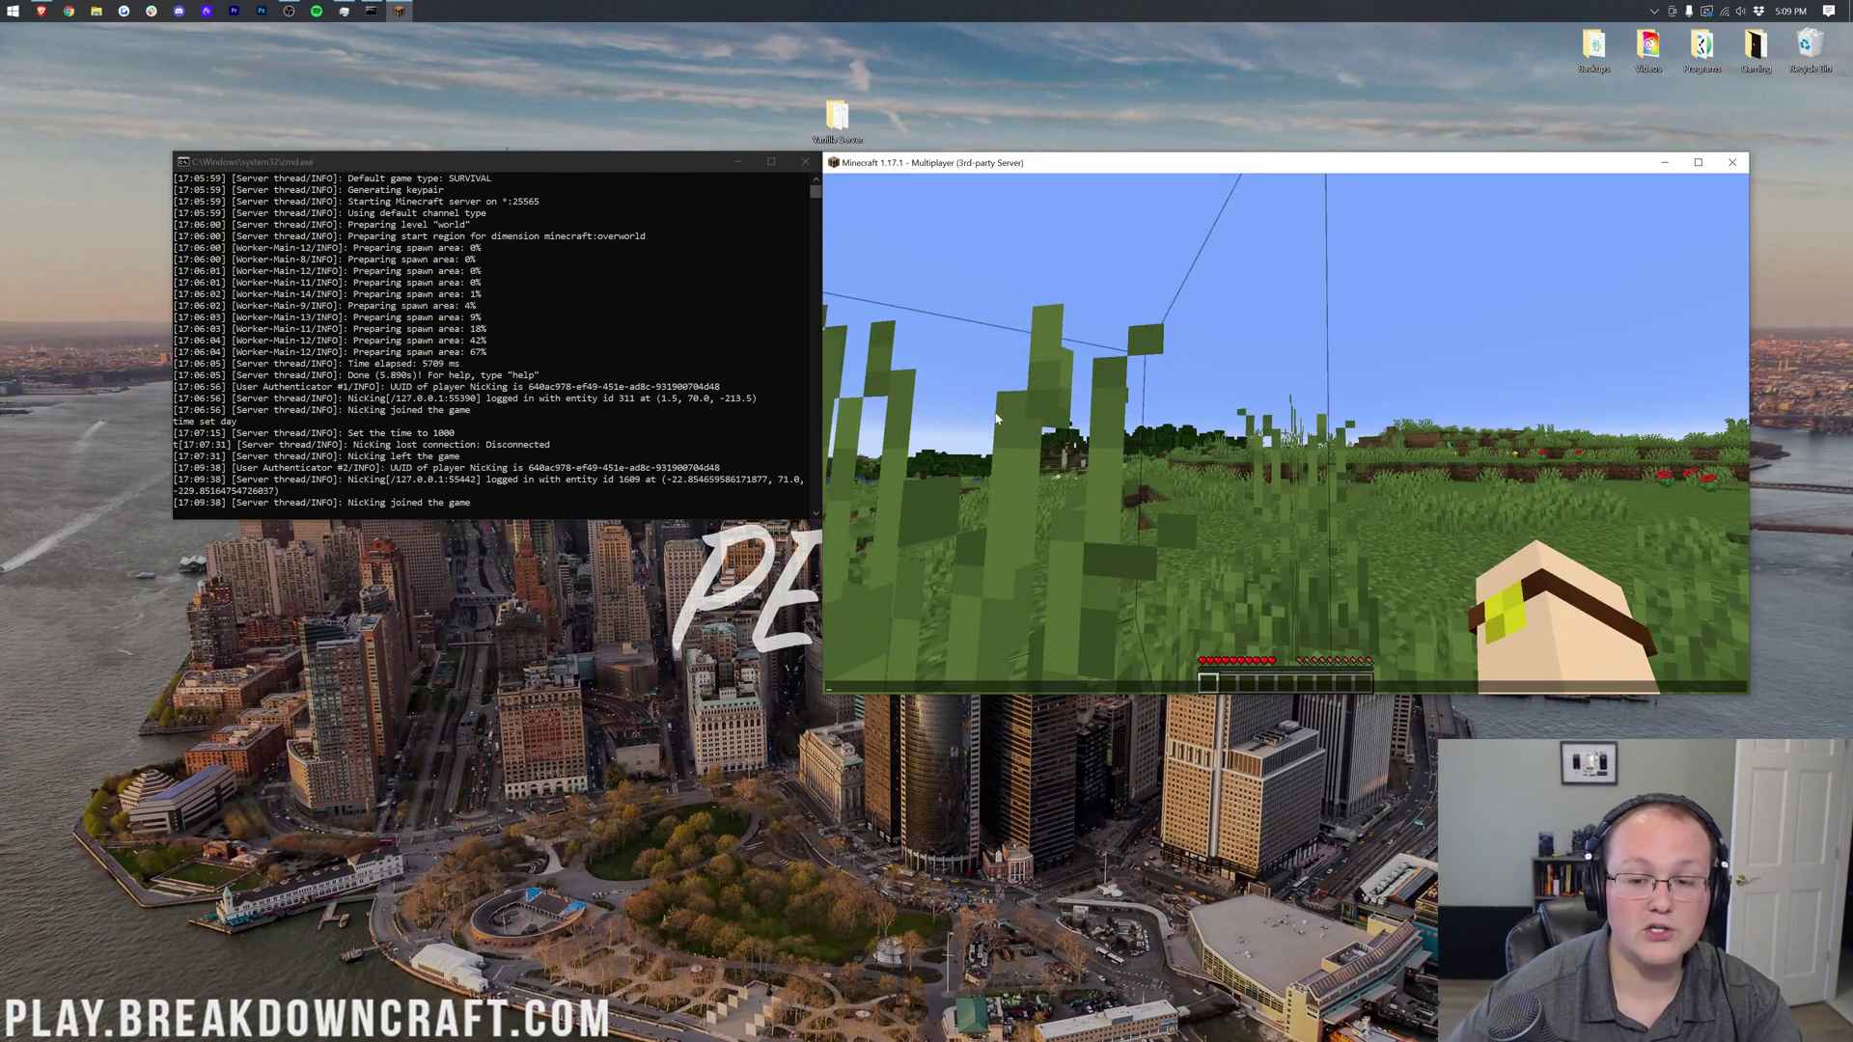
{"action": "left_click", "coordinate": [732, 354]}
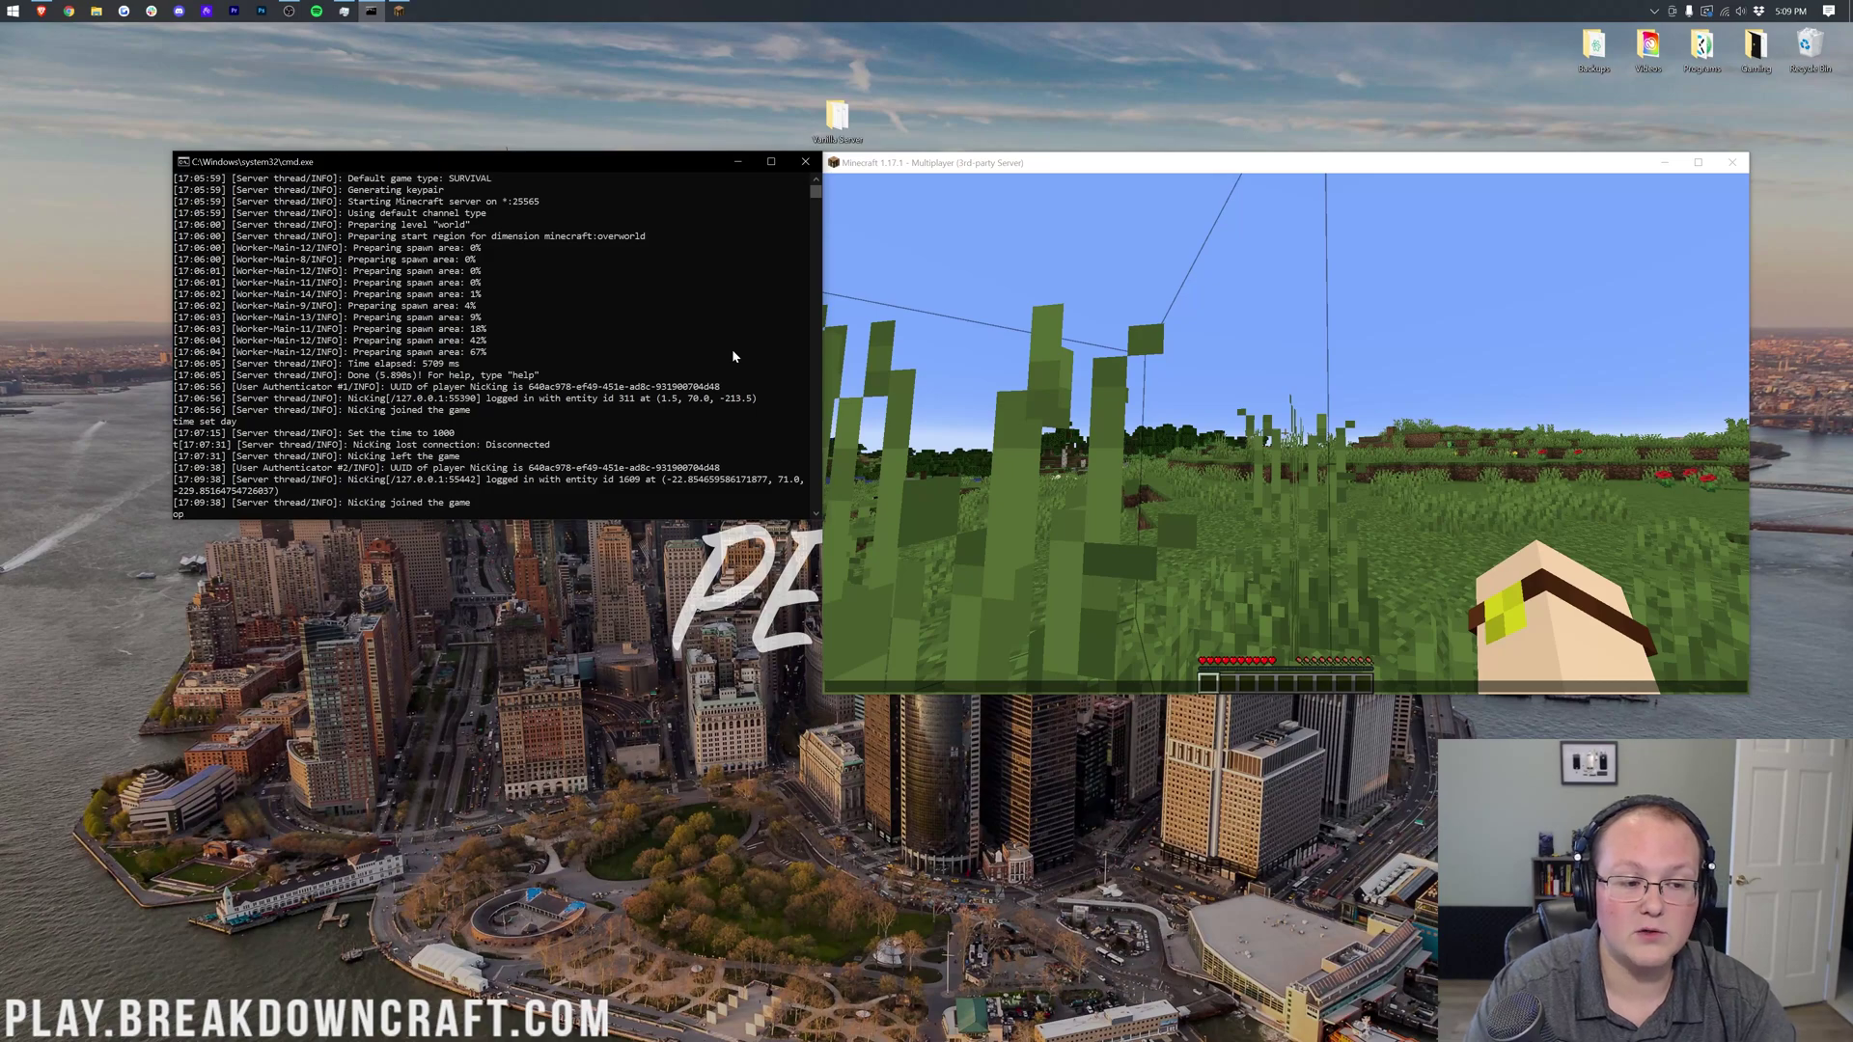
{"action": "type", "text": "nic"}
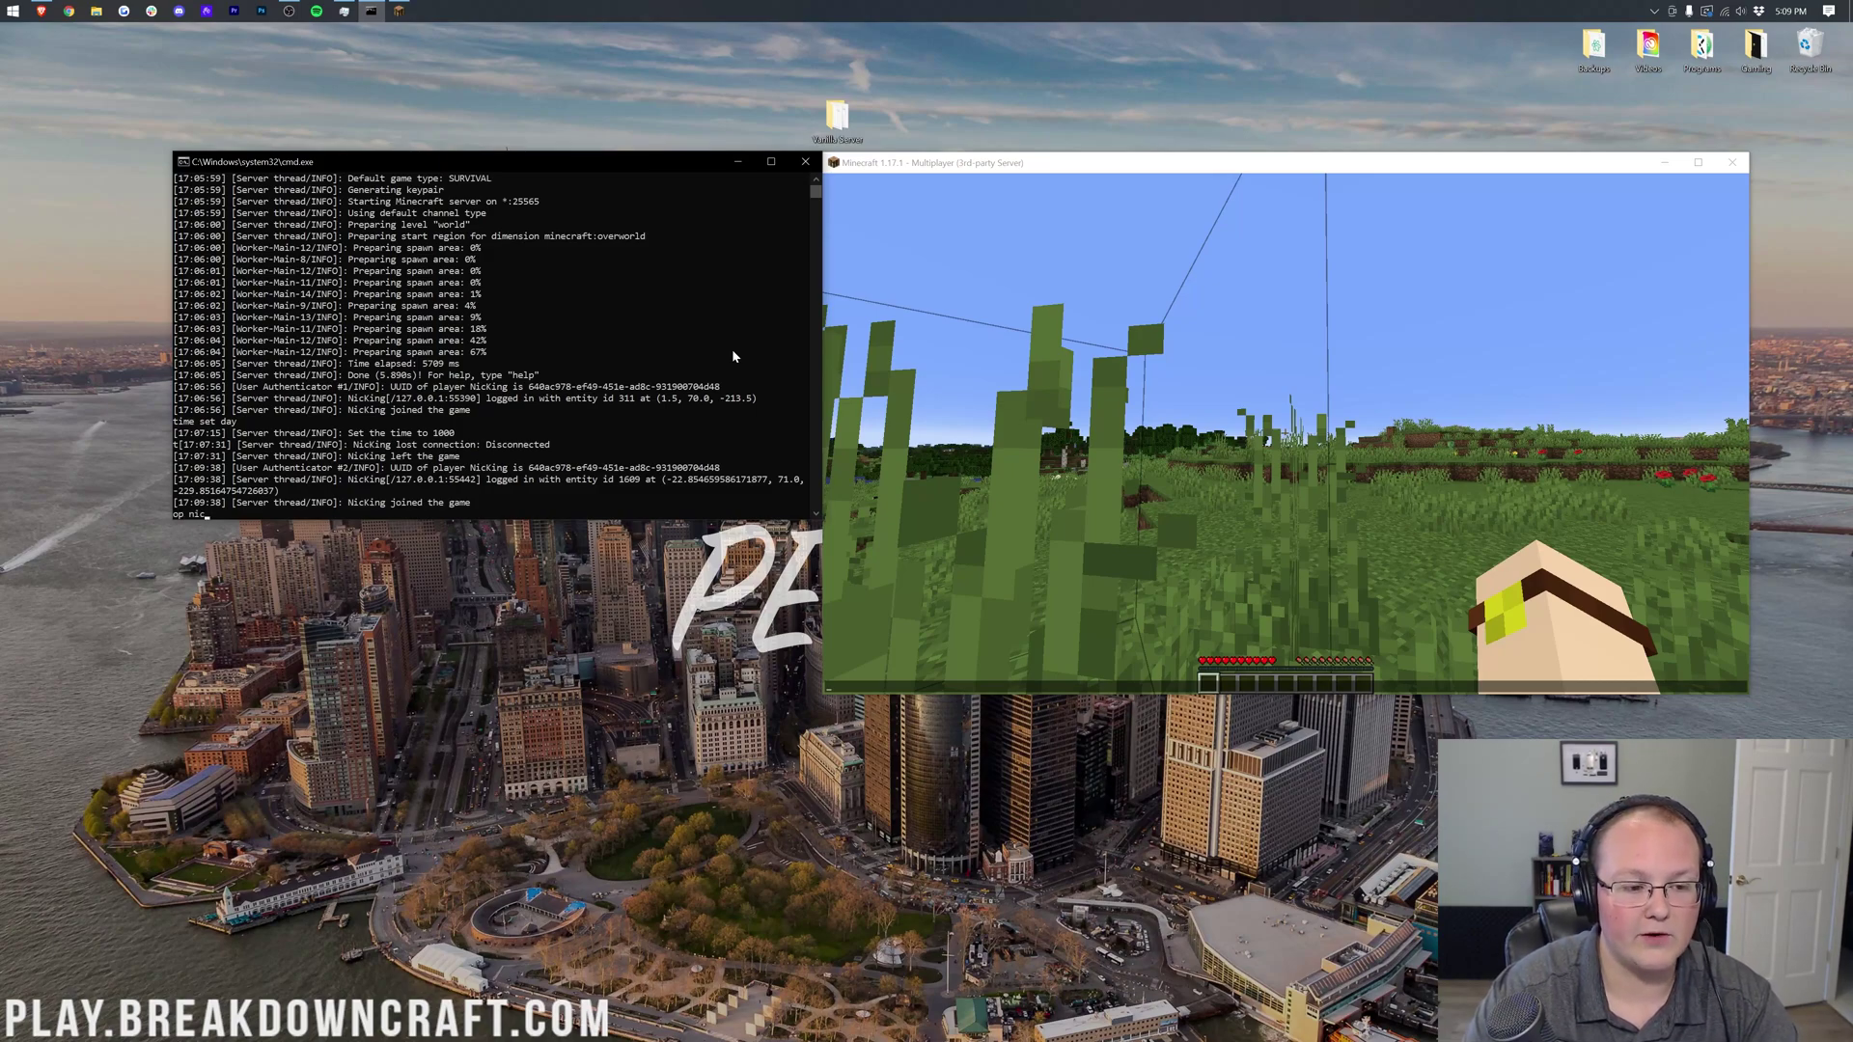
{"action": "type", "text": "king"}
{"action": "key", "text": "Return"}
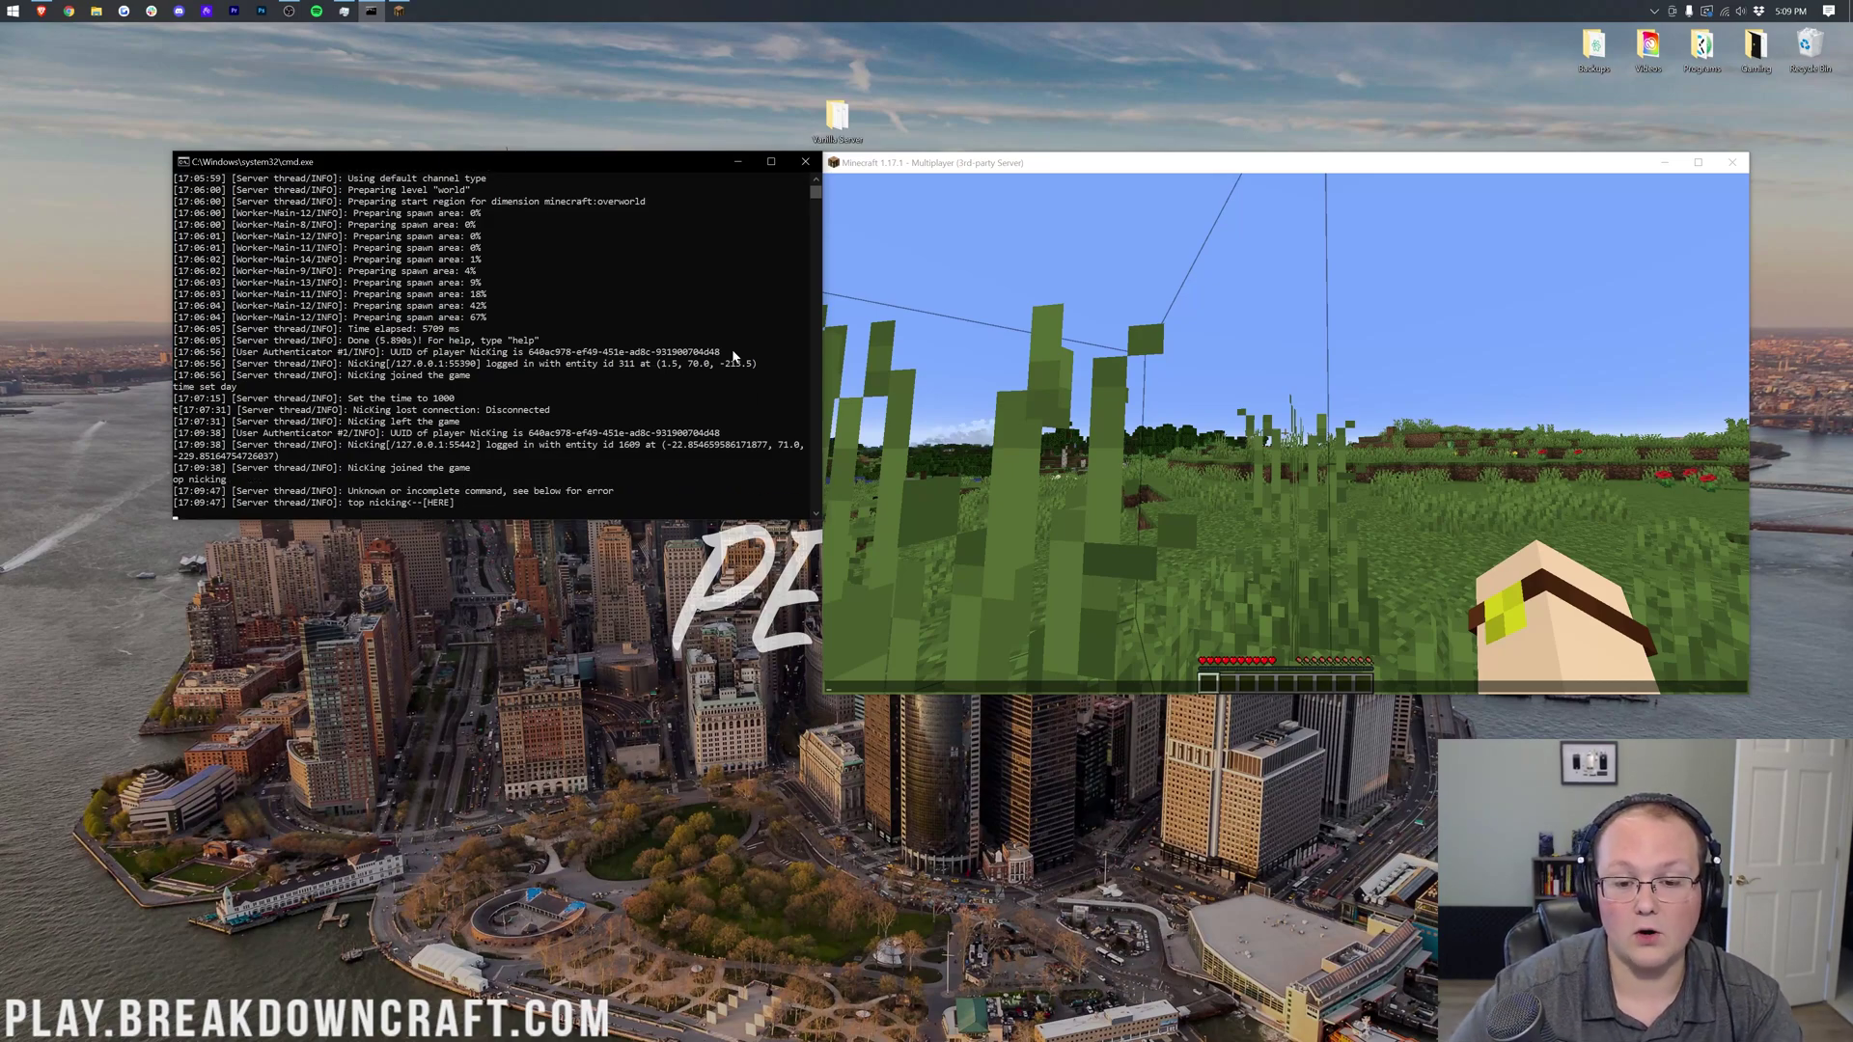
{"action": "left_click", "coordinate": [429, 459]}
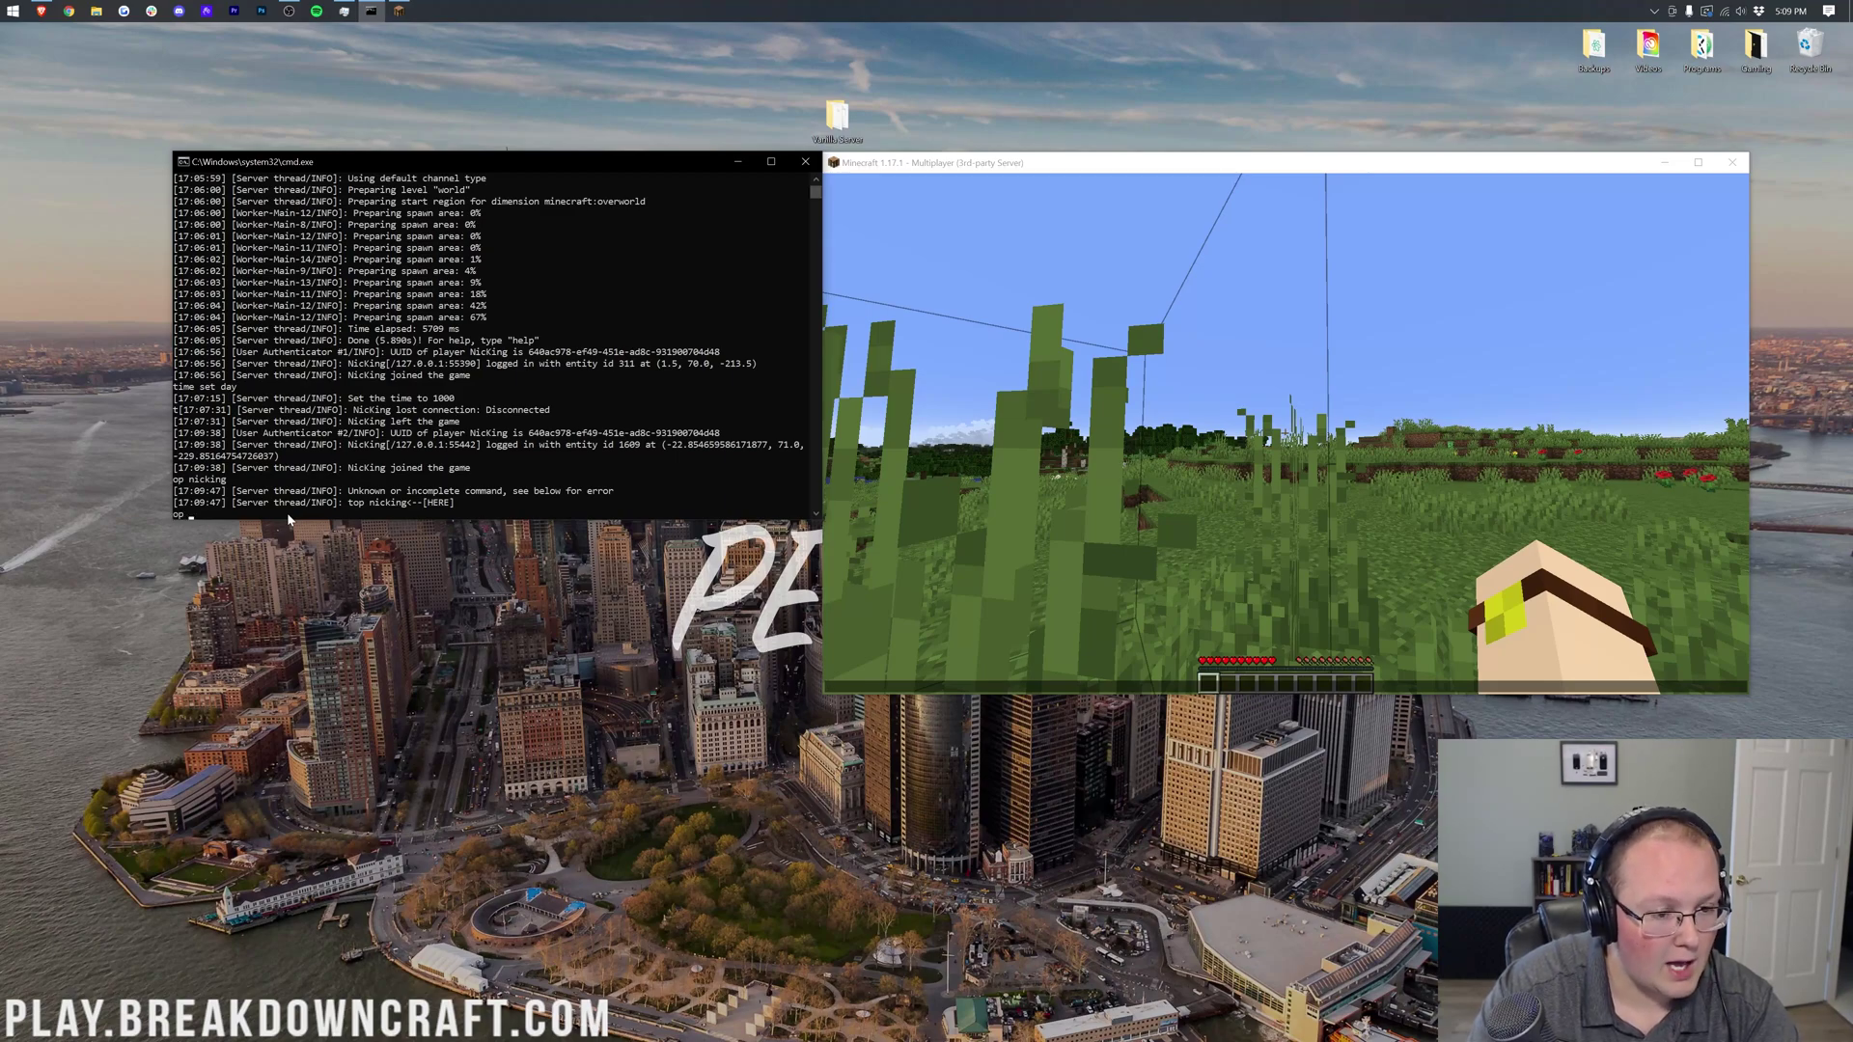
{"action": "type", "text": "ing"}
{"action": "key", "text": "Return"}
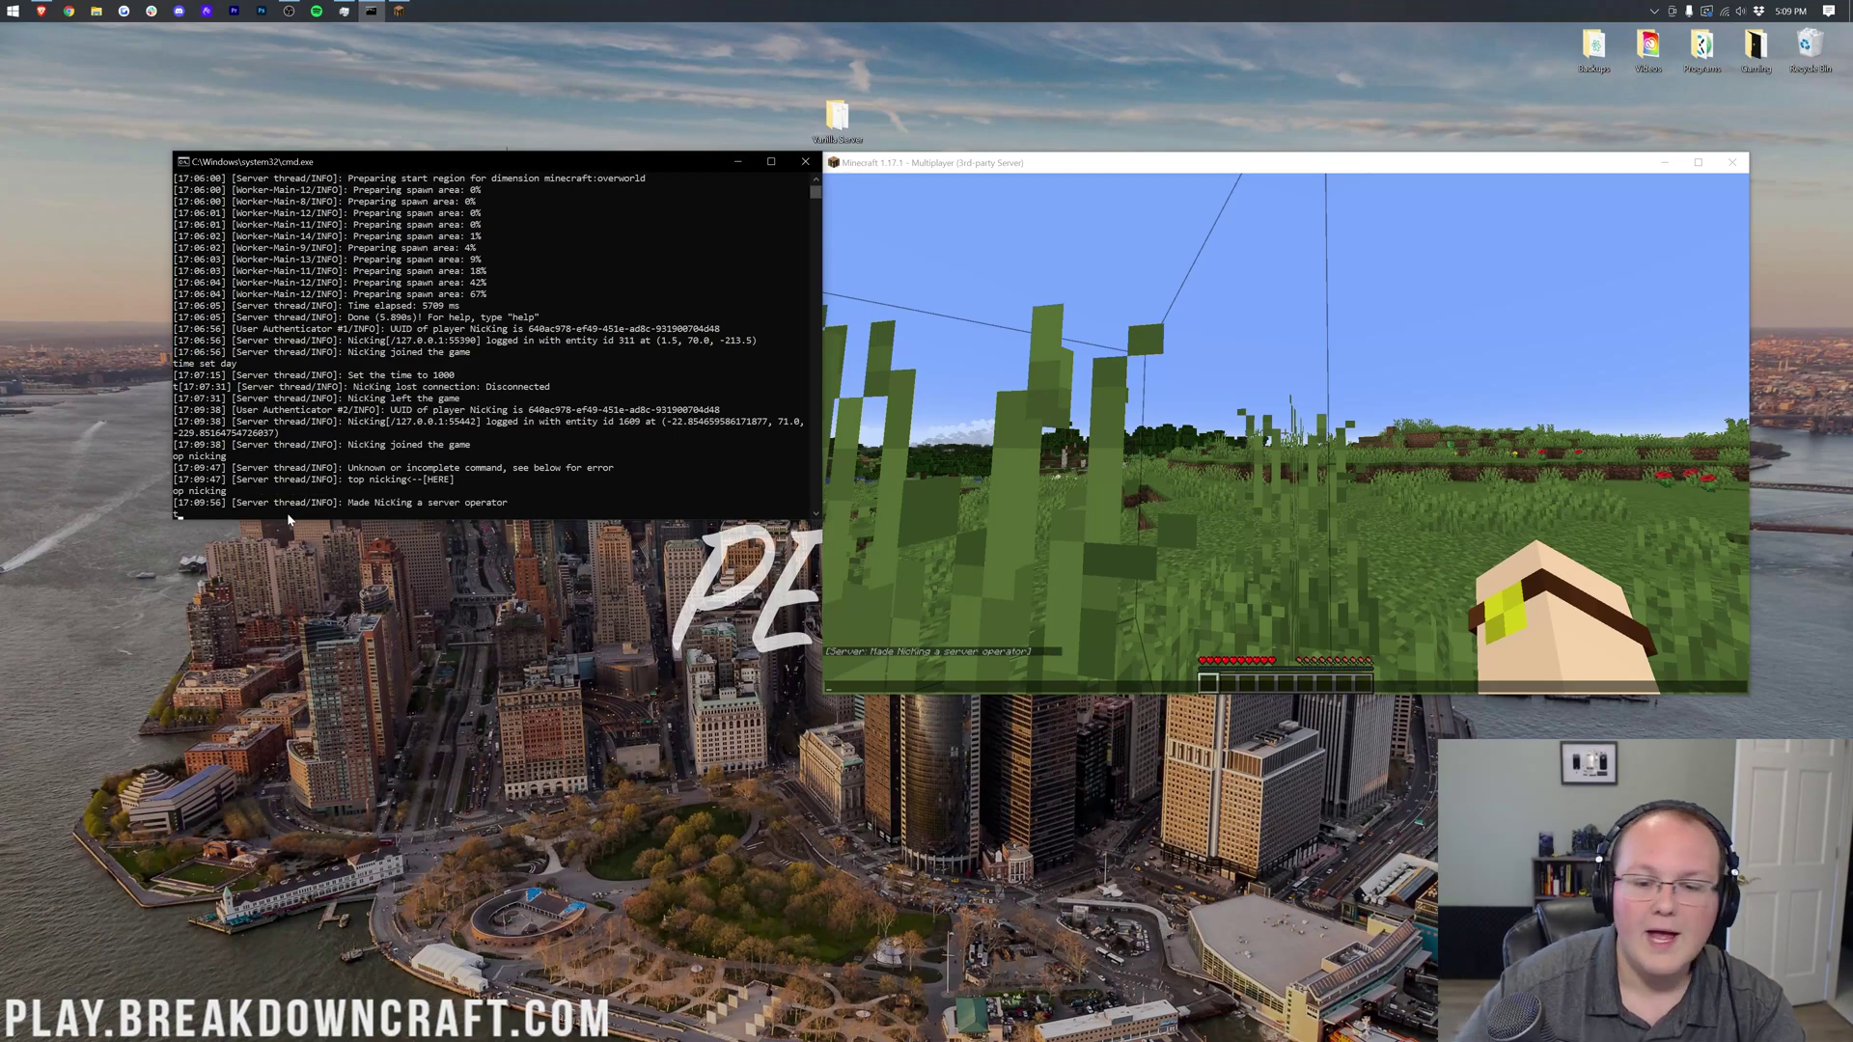
{"action": "left_click", "coordinate": [1417, 472]}
{"action": "key", "text": "Escape"}
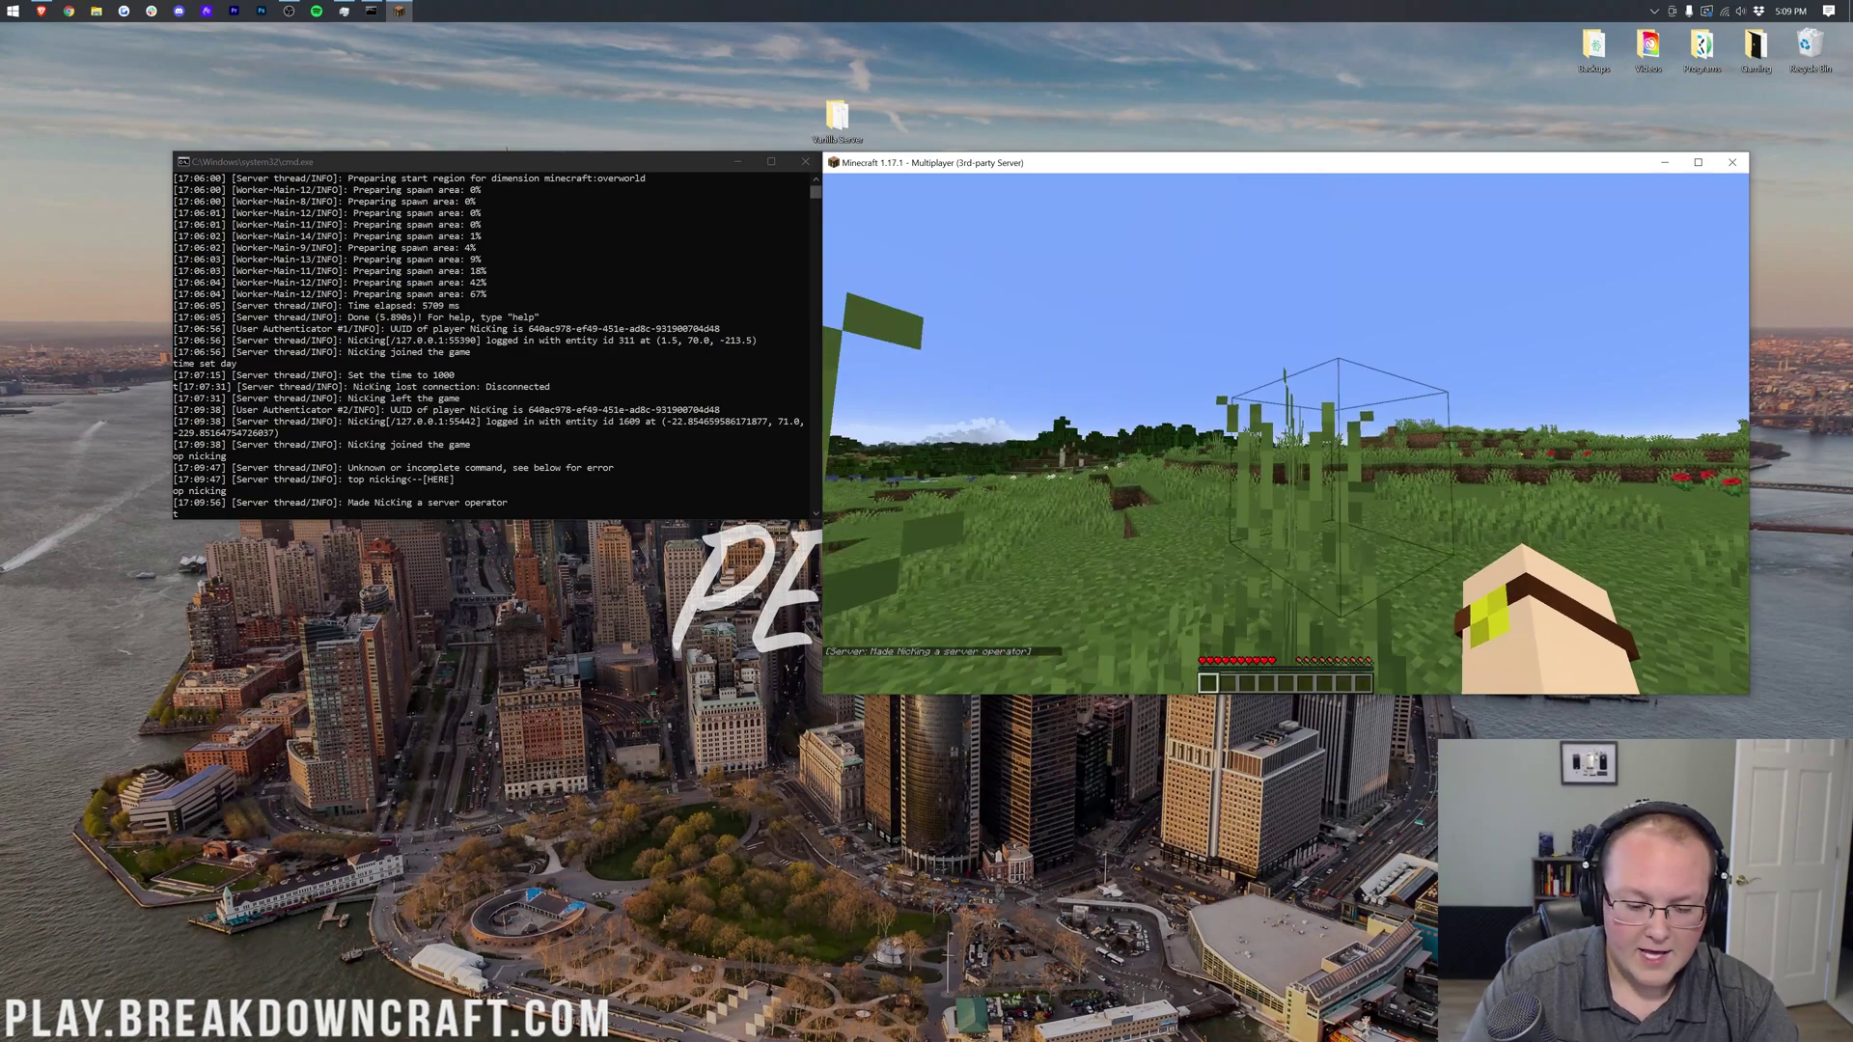
Step: Switch to Creative Mode with /gamemode creative and open the creative inventory
{"action": "type", "text": "/gamemode creative"}
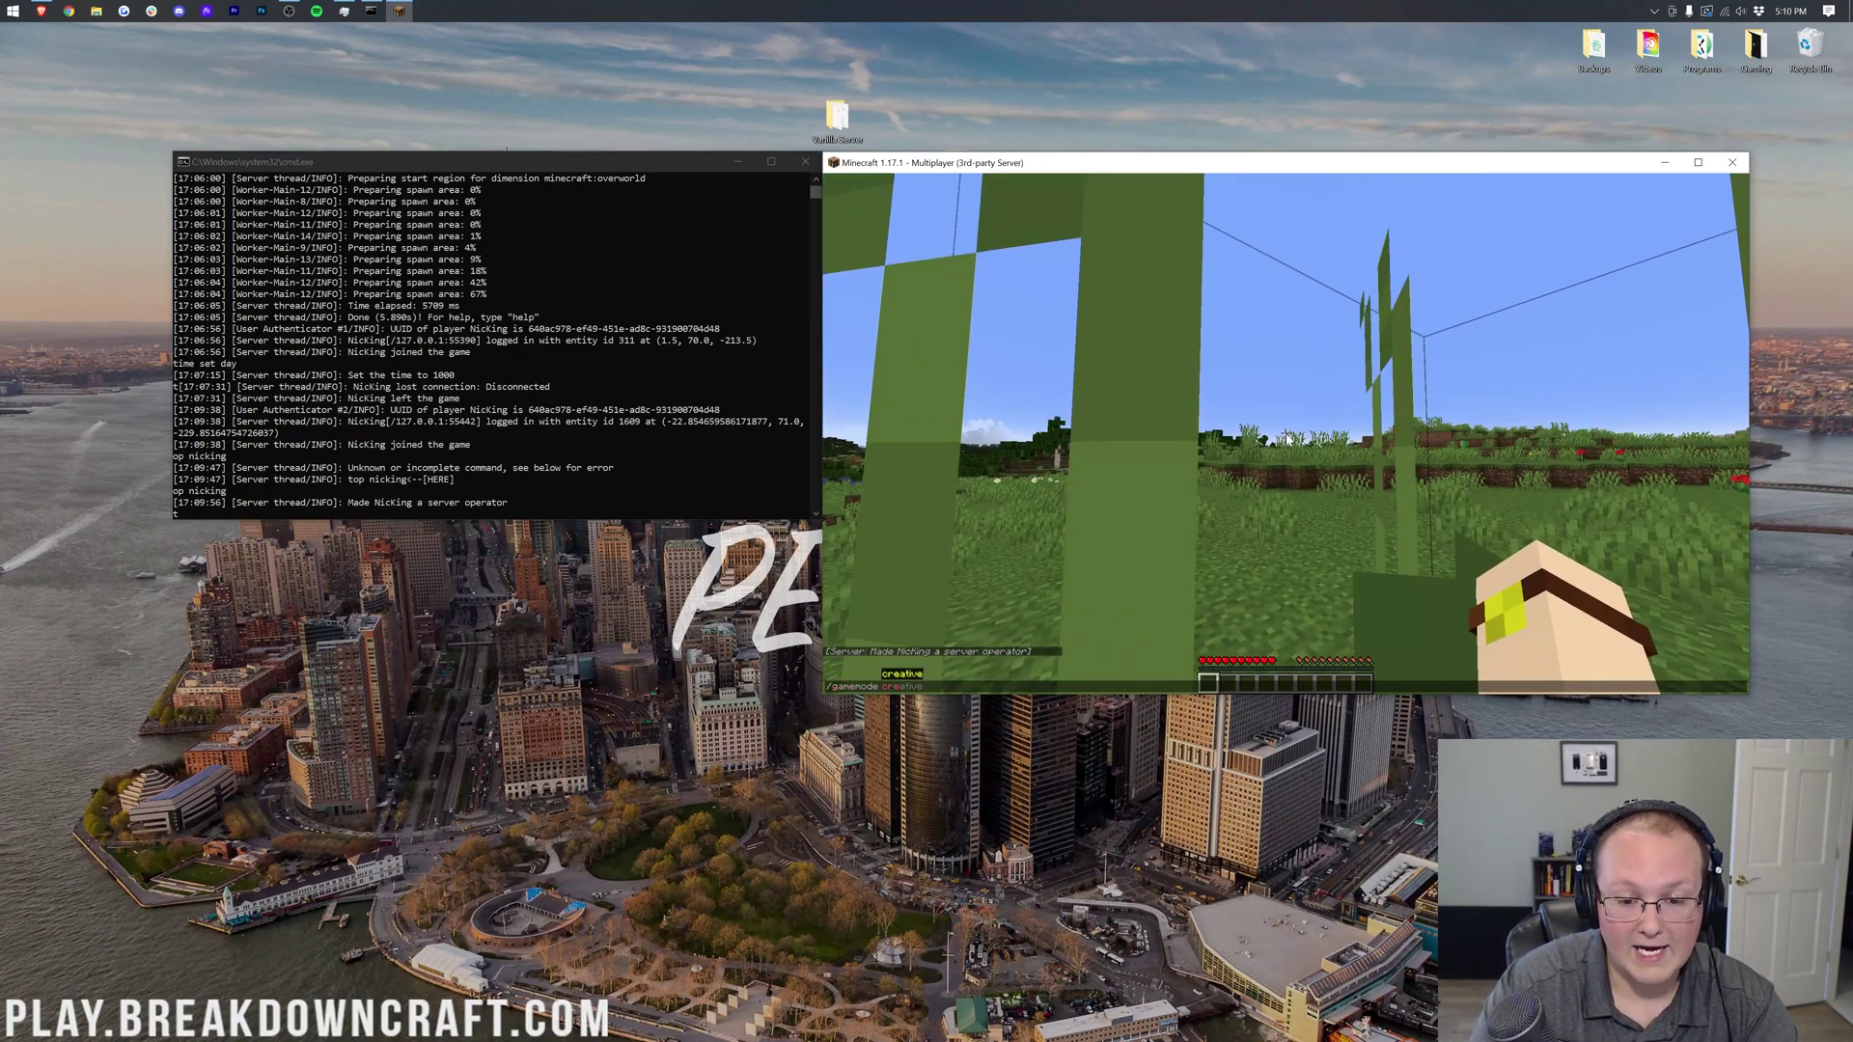
{"action": "key", "text": "Return"}
{"action": "key", "text": "e"}
Step: Stock several hotbar slots with building block stacks, then fly high above the grassland
{"action": "left_click", "coordinate": [1261, 484]}
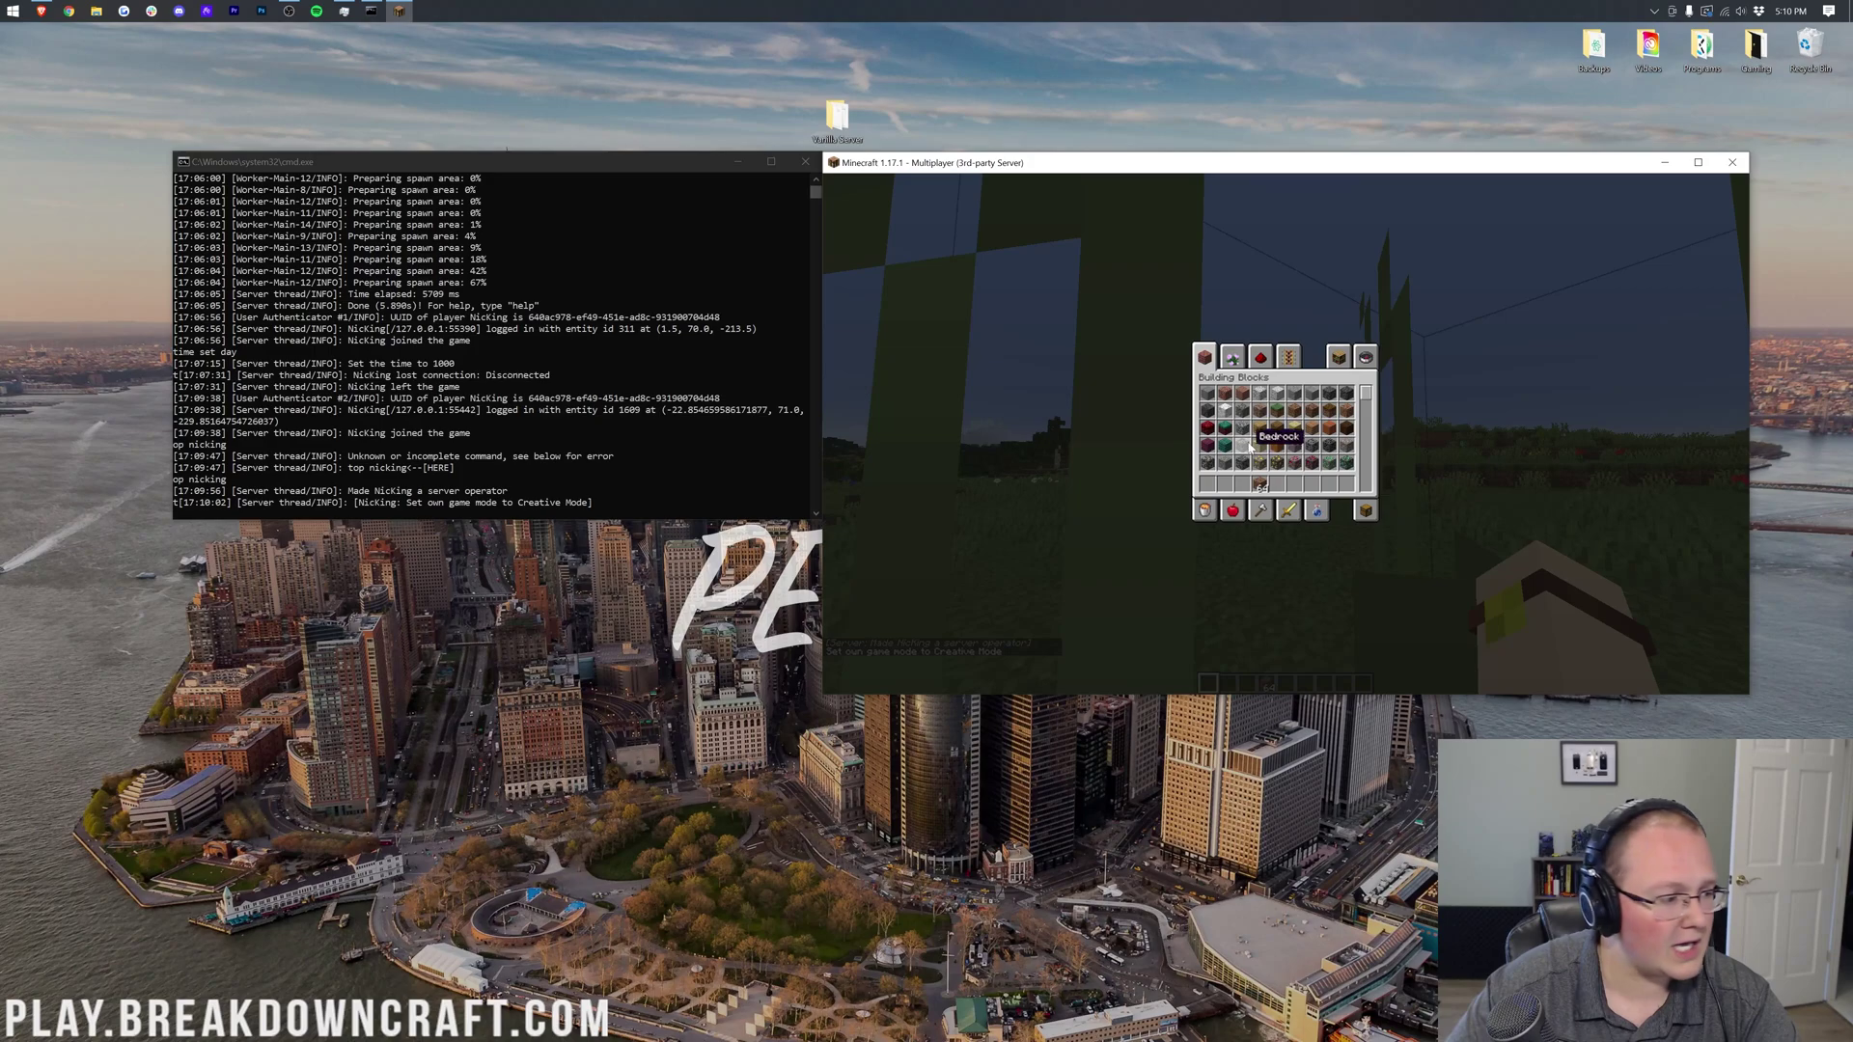
{"action": "middle_click", "coordinate": [1244, 444]}
{"action": "left_click", "coordinate": [1226, 484]}
{"action": "middle_click", "coordinate": [1243, 415]}
{"action": "left_click", "coordinate": [1207, 461]}
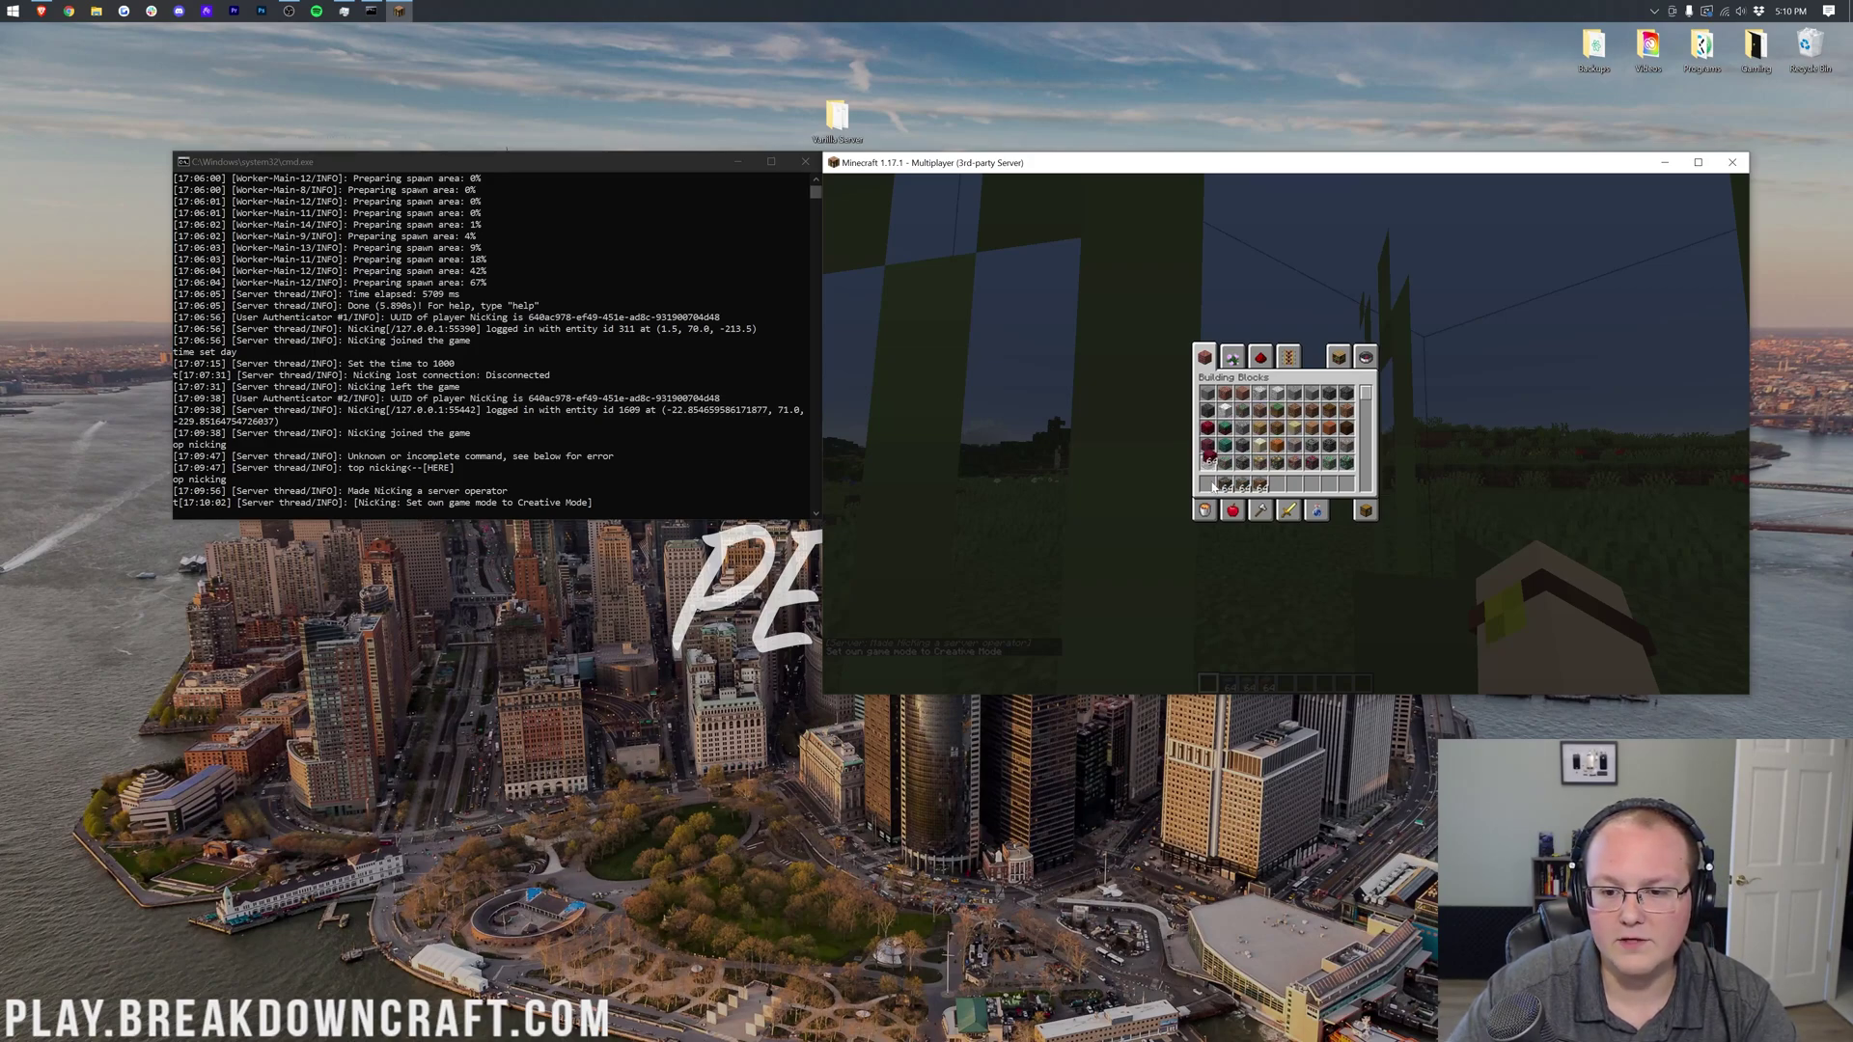
{"action": "left_click", "coordinate": [1208, 484]}
{"action": "left_click", "coordinate": [1329, 445]}
{"action": "left_click", "coordinate": [1330, 483]}
{"action": "left_click", "coordinate": [1294, 484]}
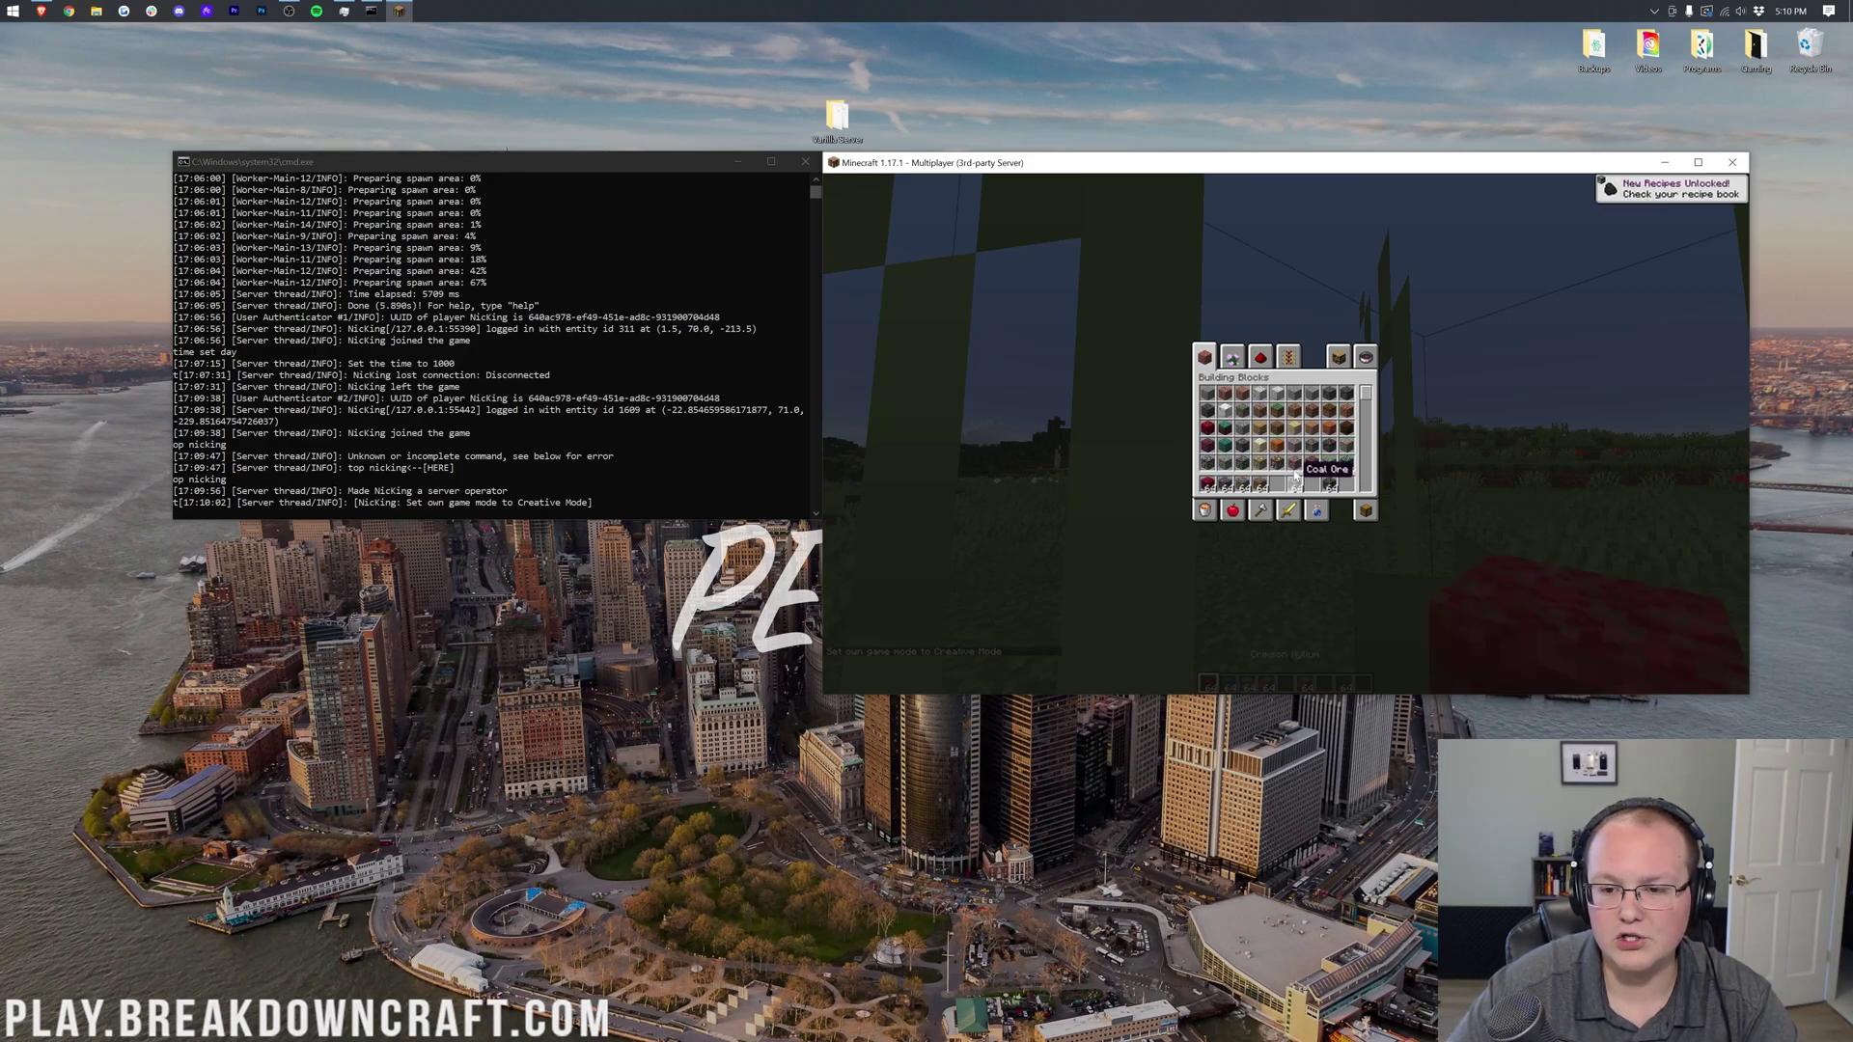
{"action": "key", "text": "e"}
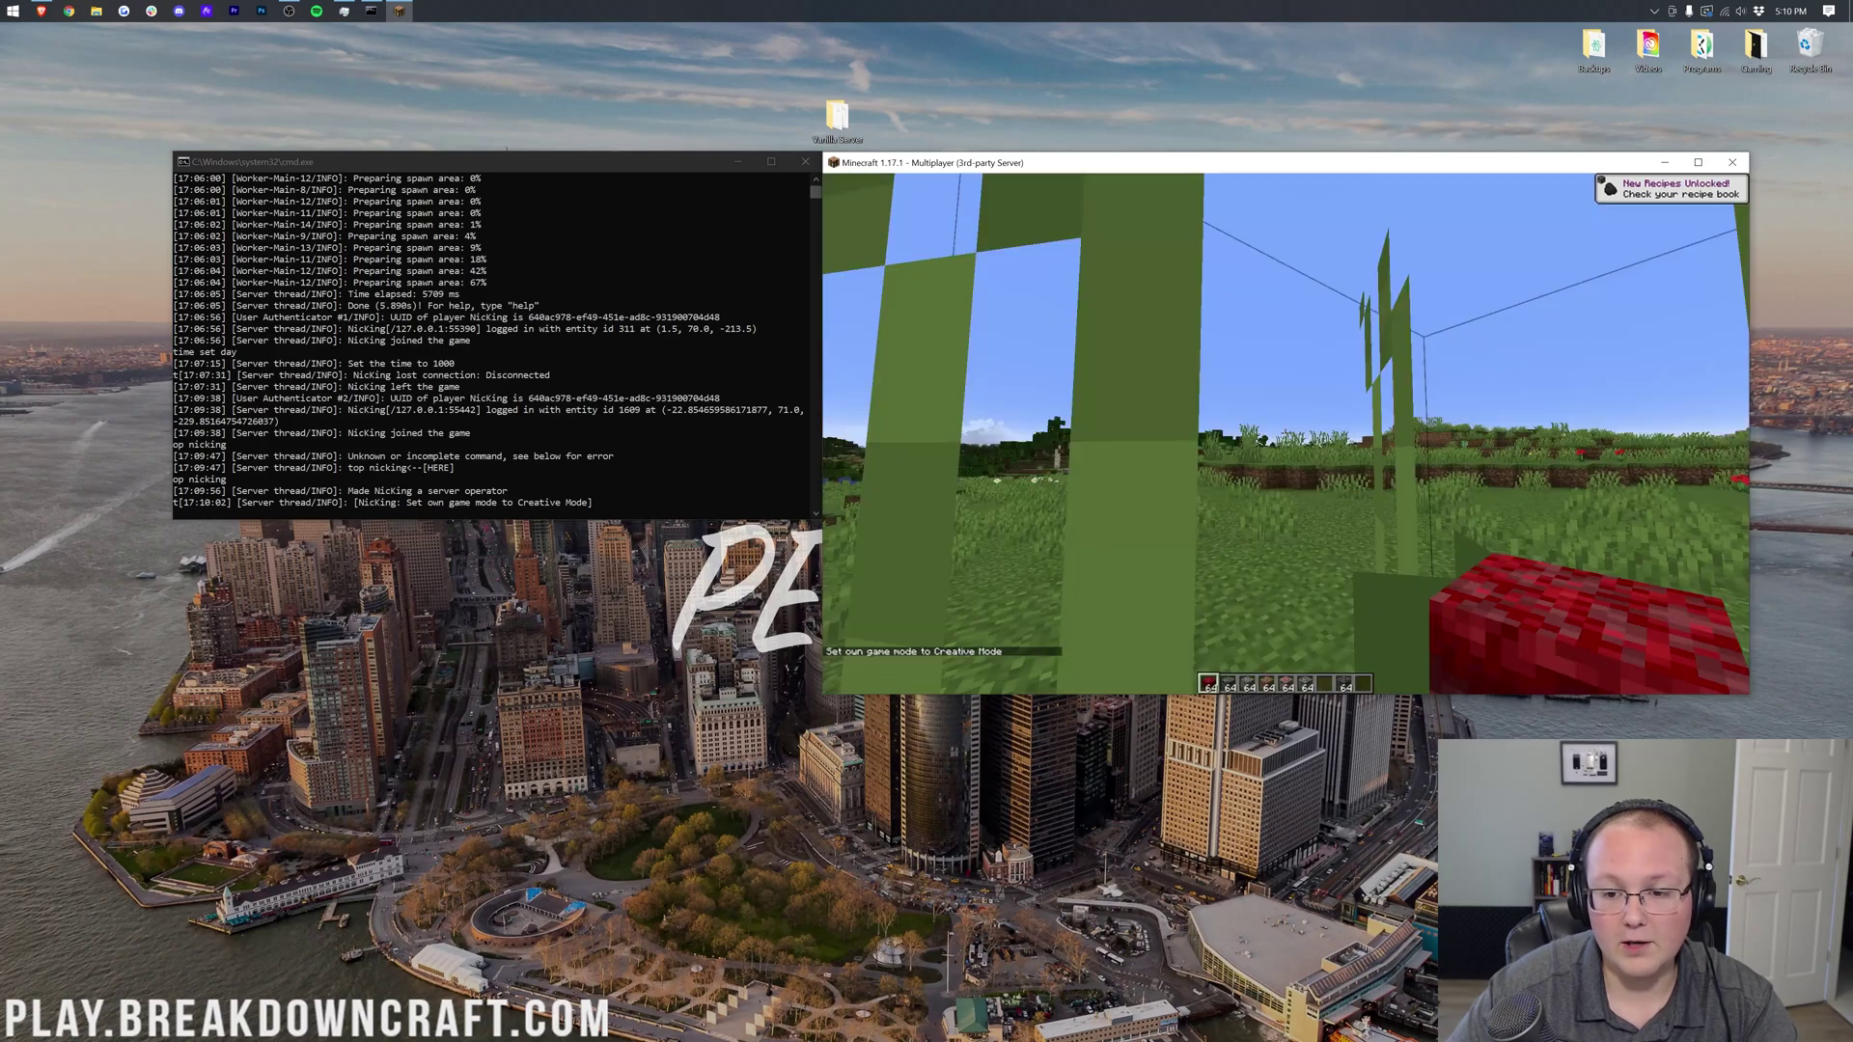
{"action": "key", "text": "space"}
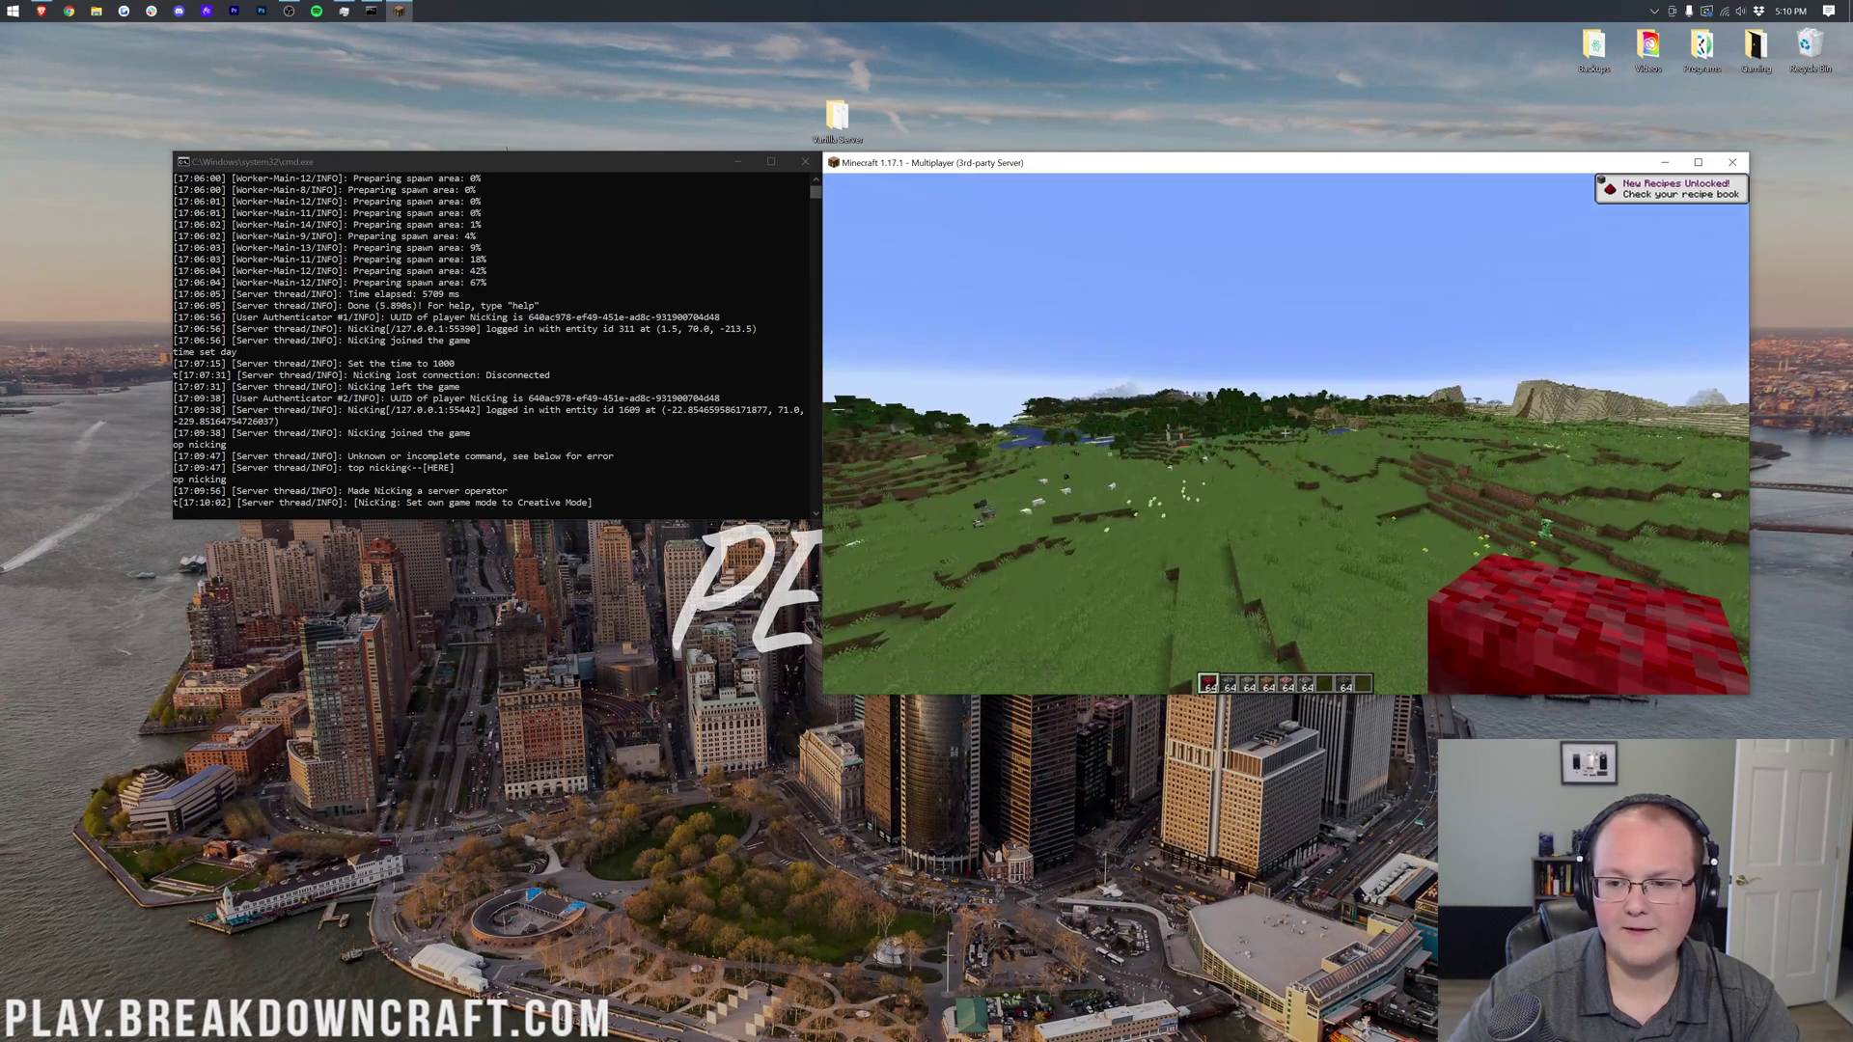
{"action": "key", "text": "space"}
{"action": "key", "text": "space"}
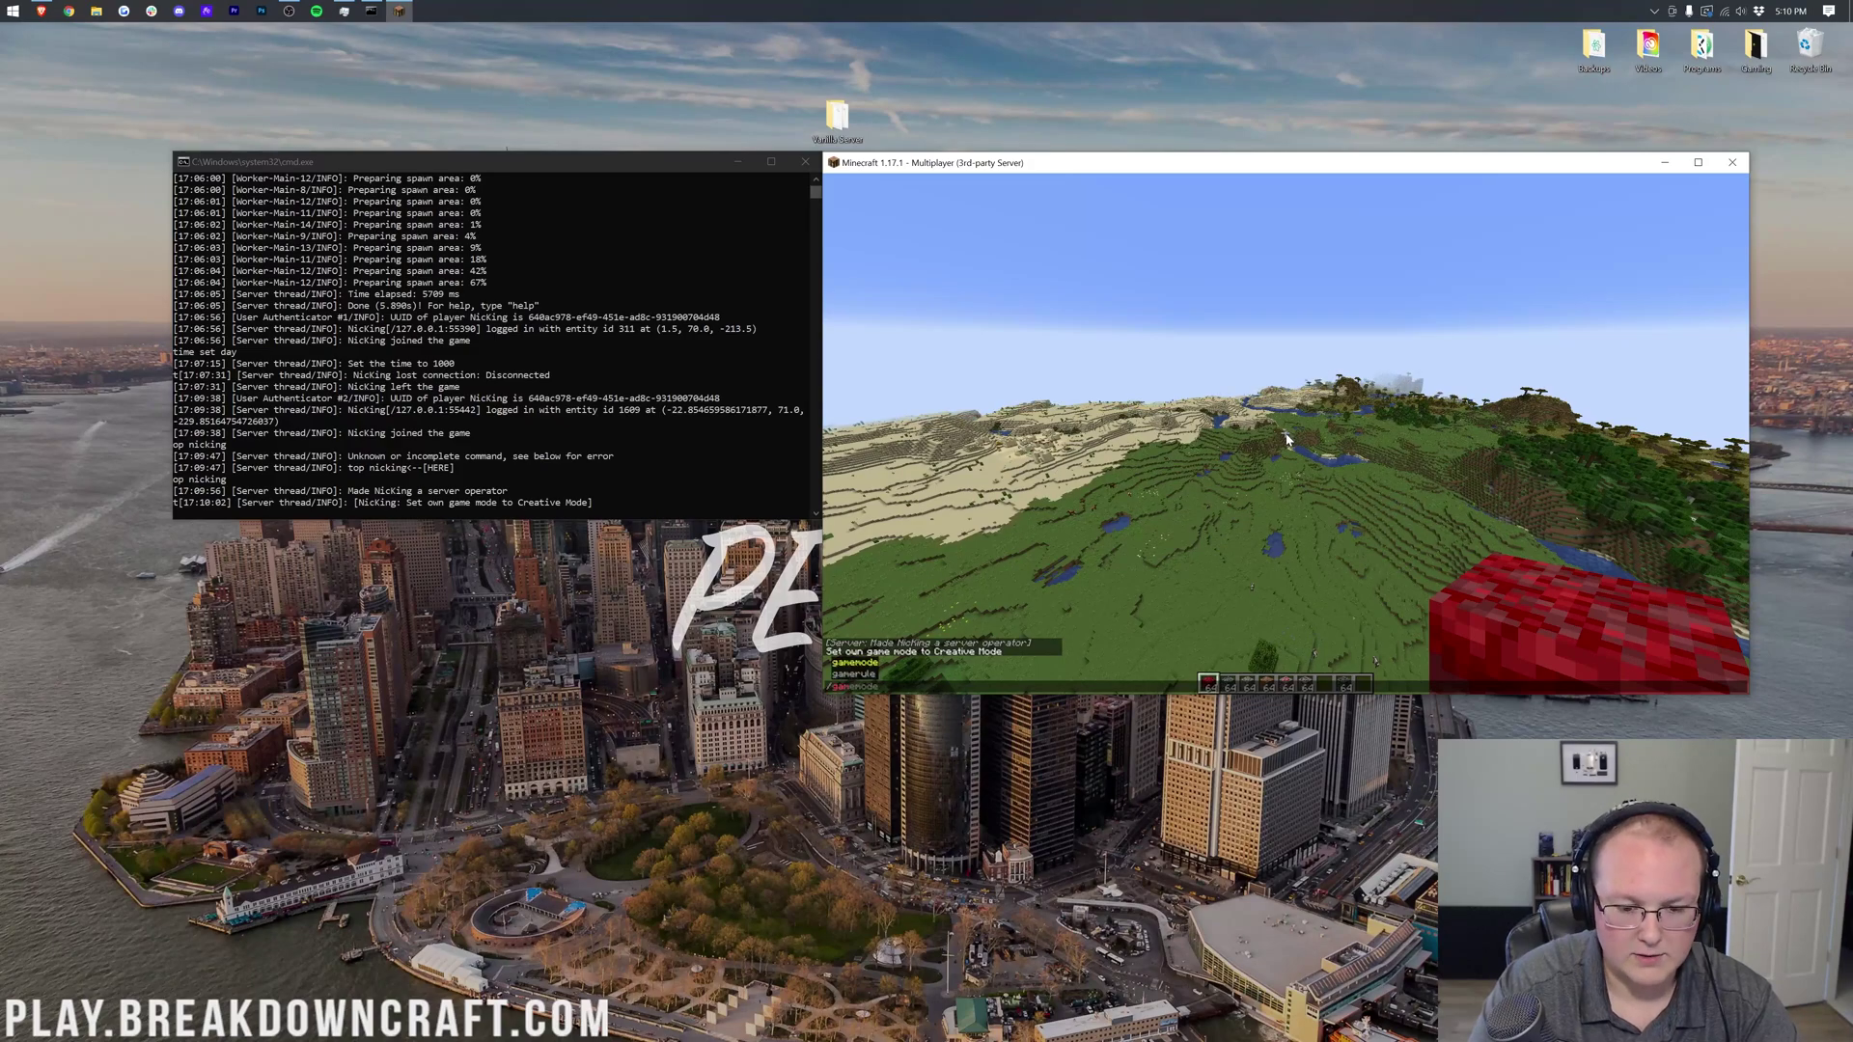
Step: Switch back to Survival to fall to death, then respawn from the You Died! screen
{"action": "key", "text": "Return"}
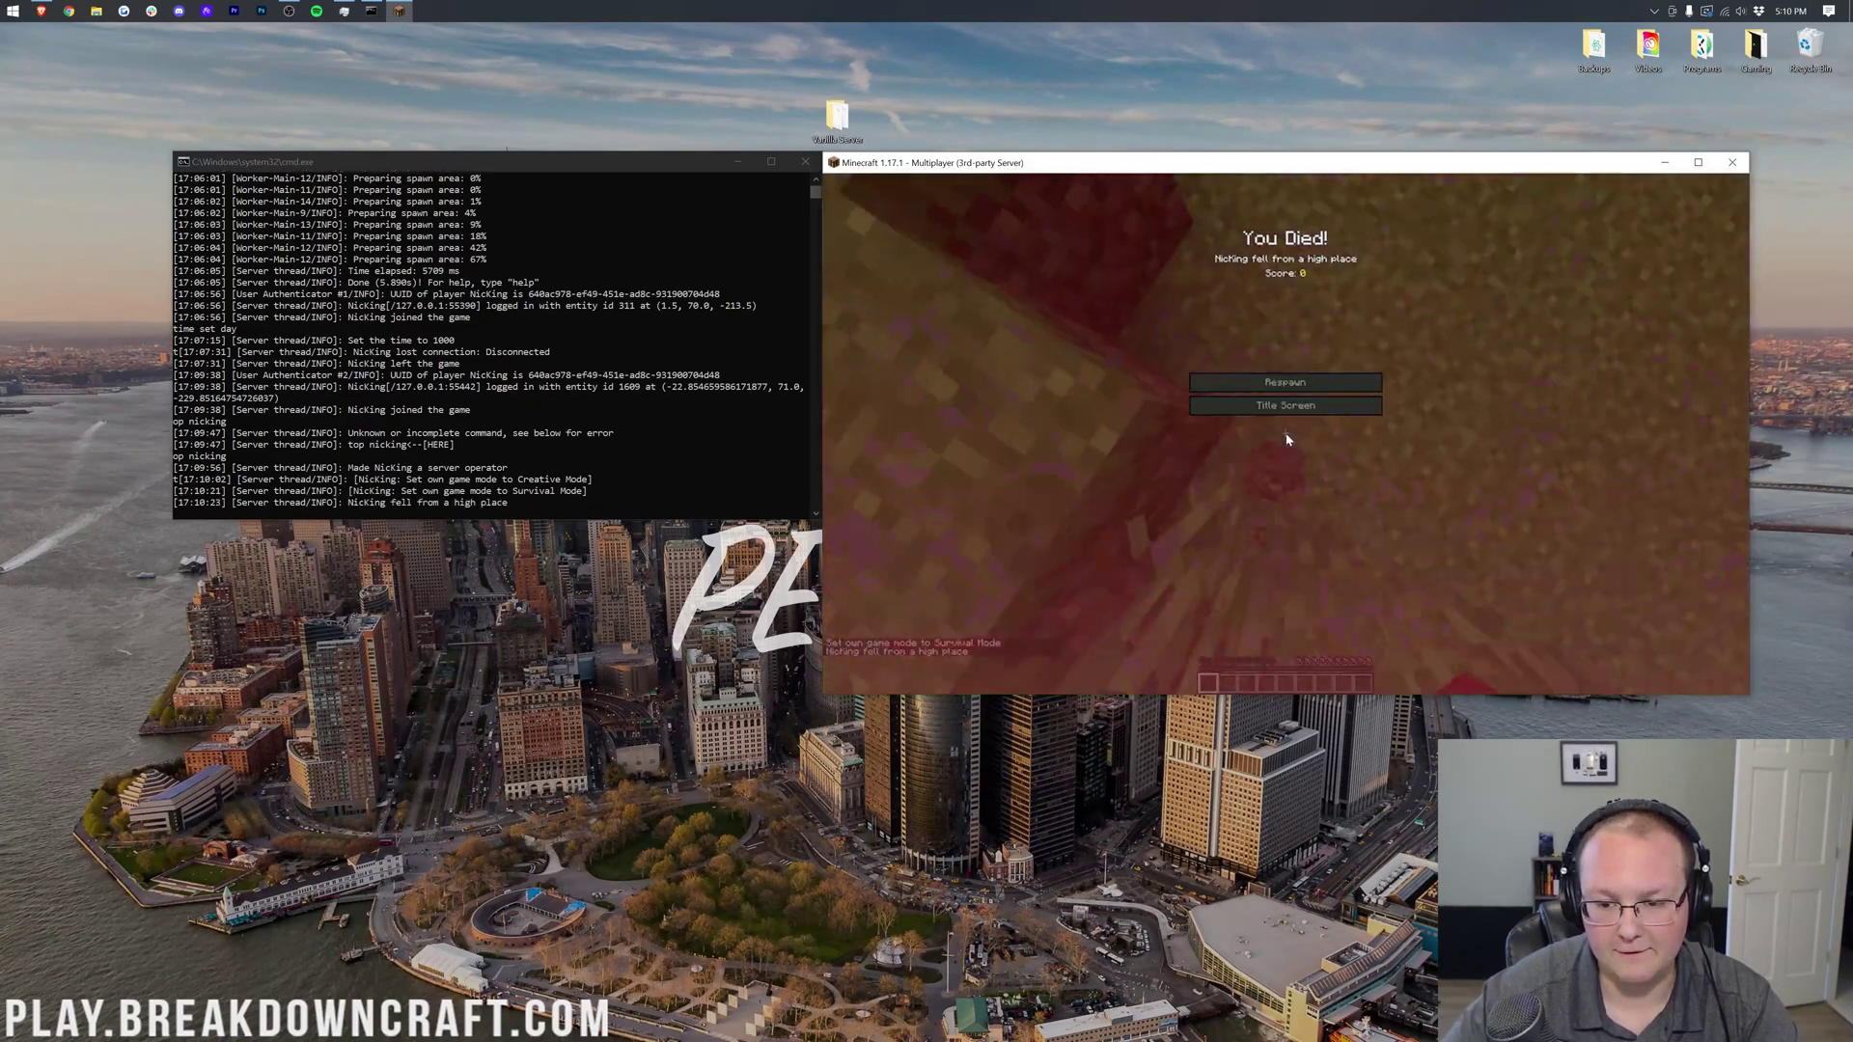
{"action": "left_click", "coordinate": [1285, 382]}
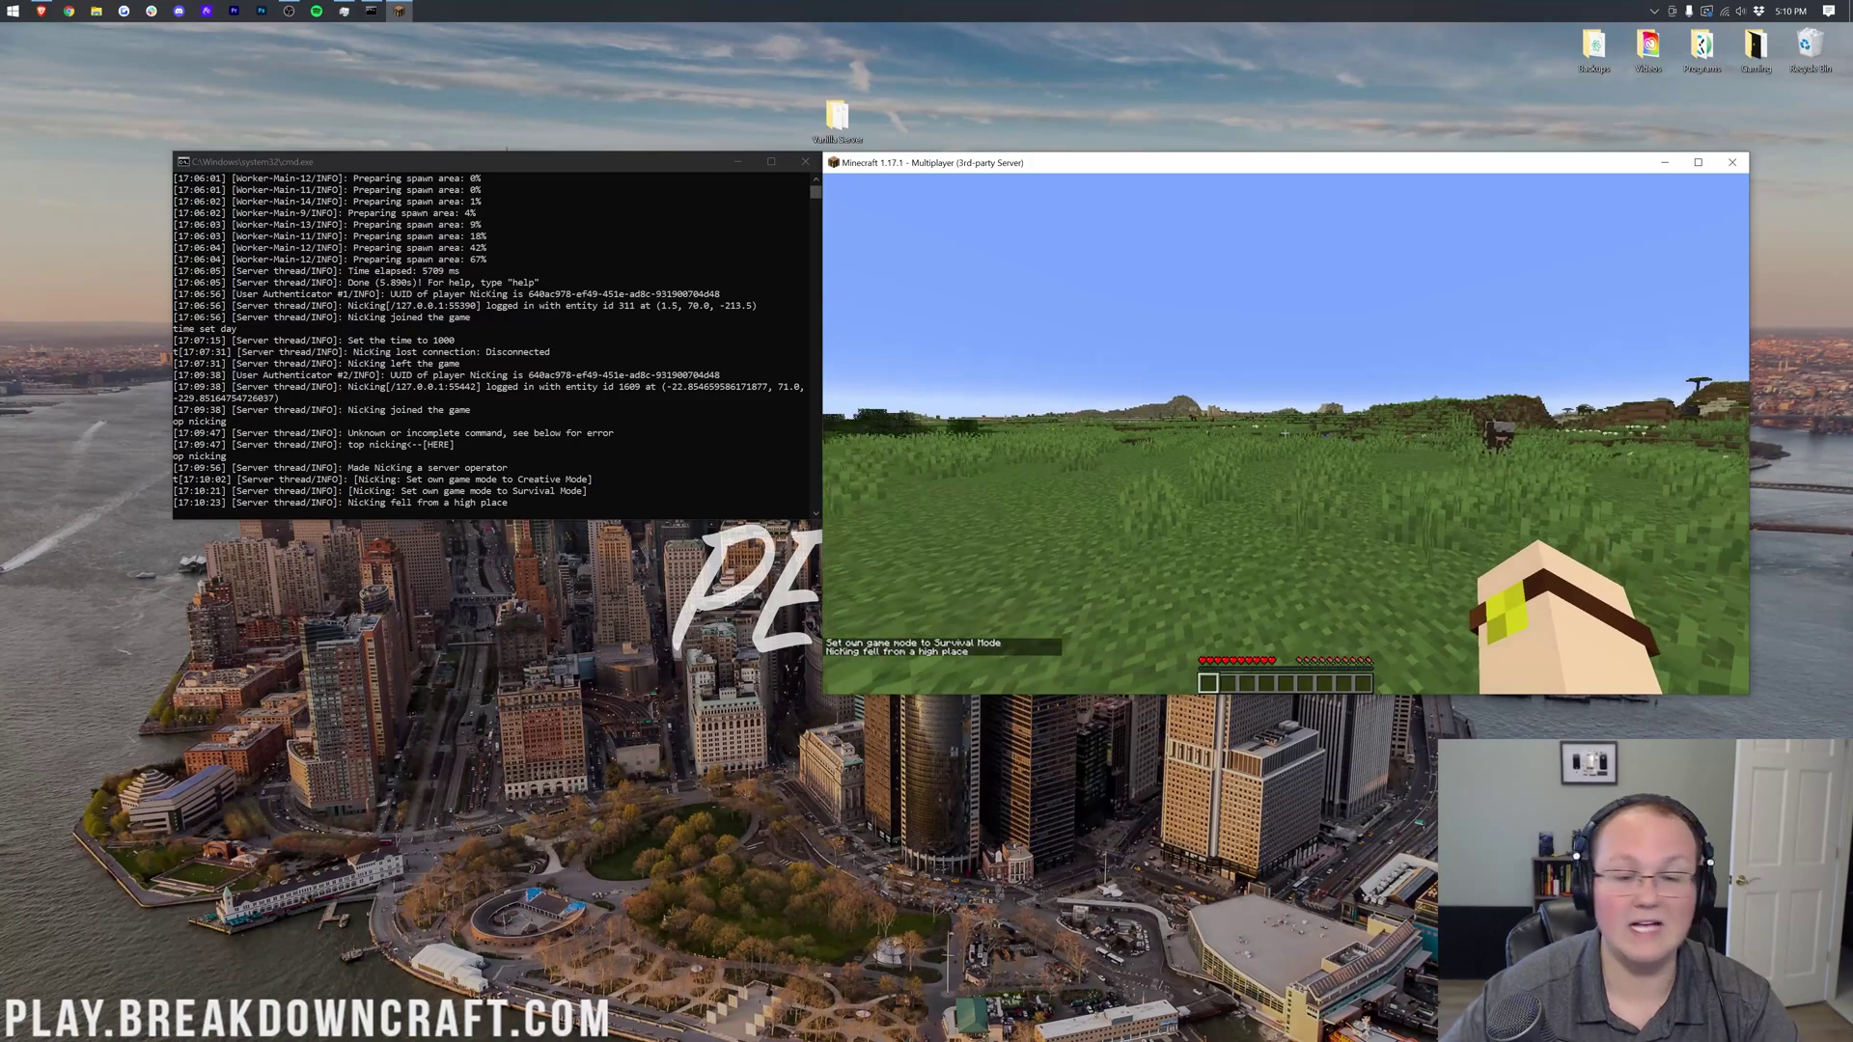
Step: Run /gamerule keepInventory true in chat, completing the value with Tab
{"action": "key", "text": "w"}
{"action": "key", "text": "w"}
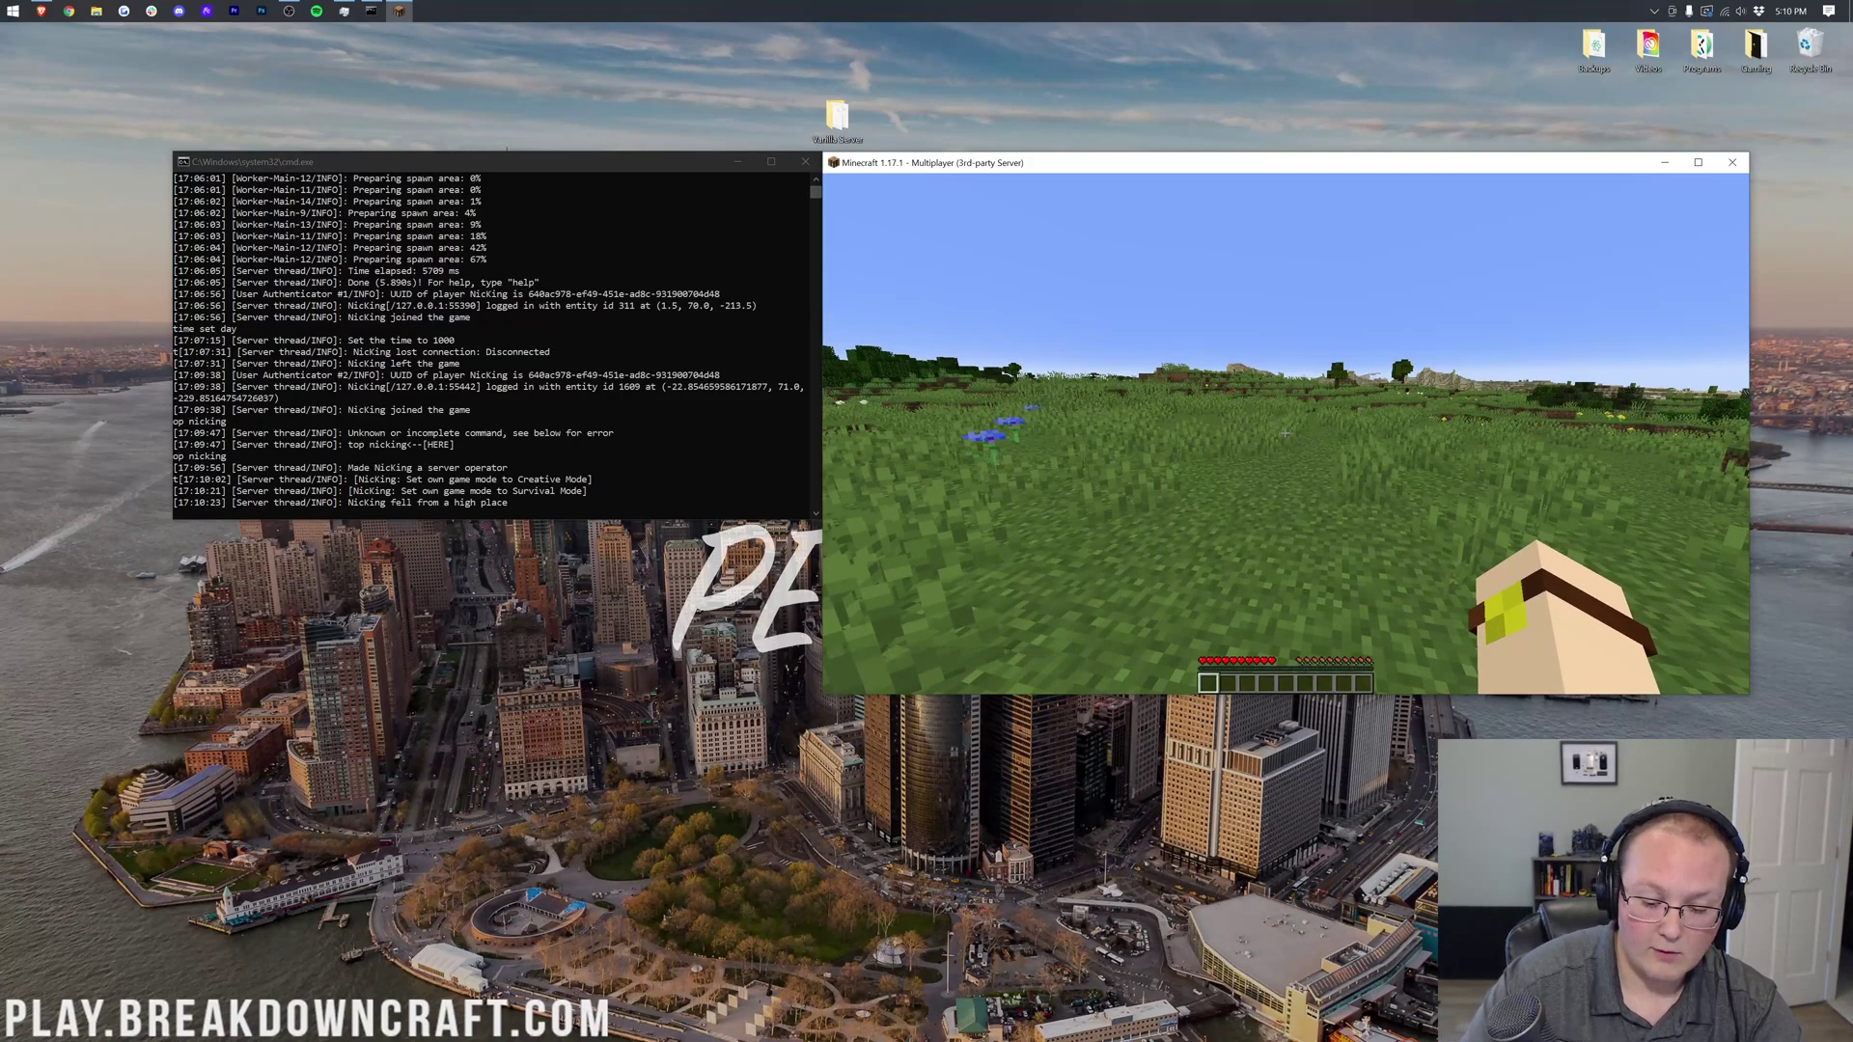
{"action": "key", "text": "slash"}
{"action": "type", "text": "ga"}
{"action": "type", "text": "me"}
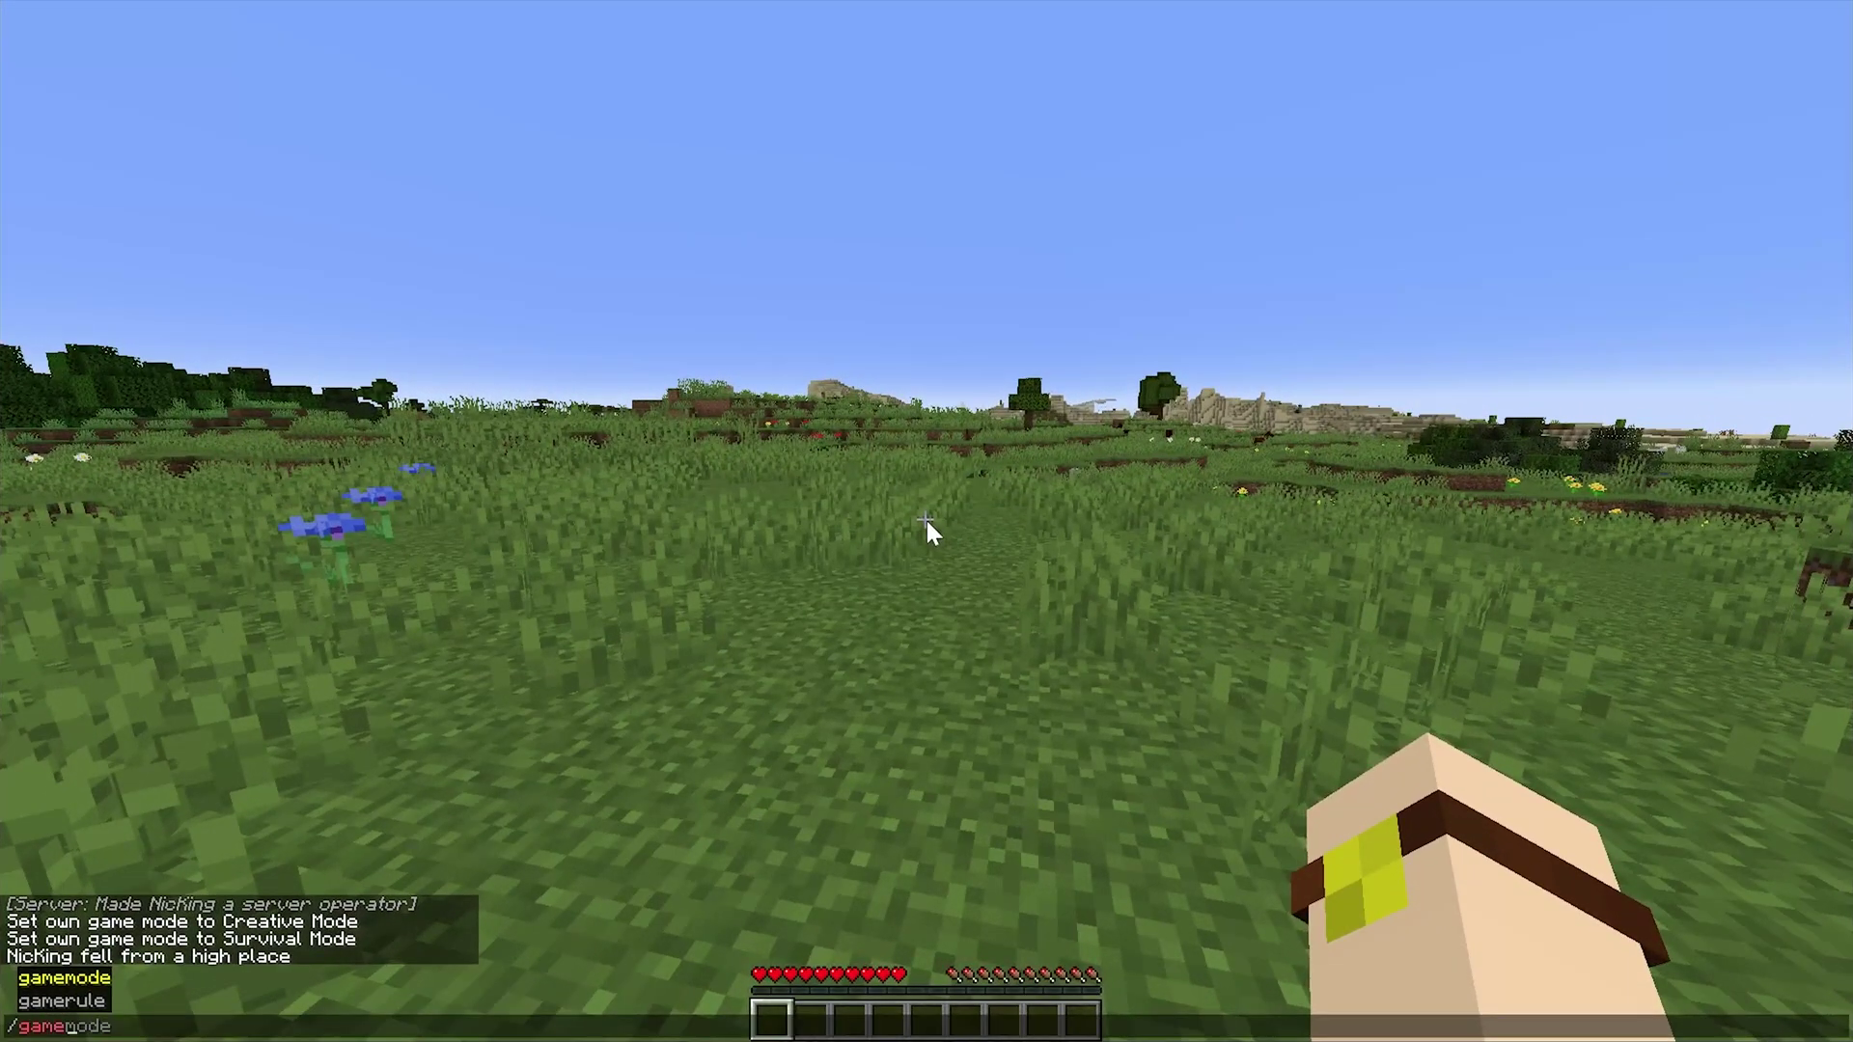
{"action": "type", "text": "rule keepInventory"}
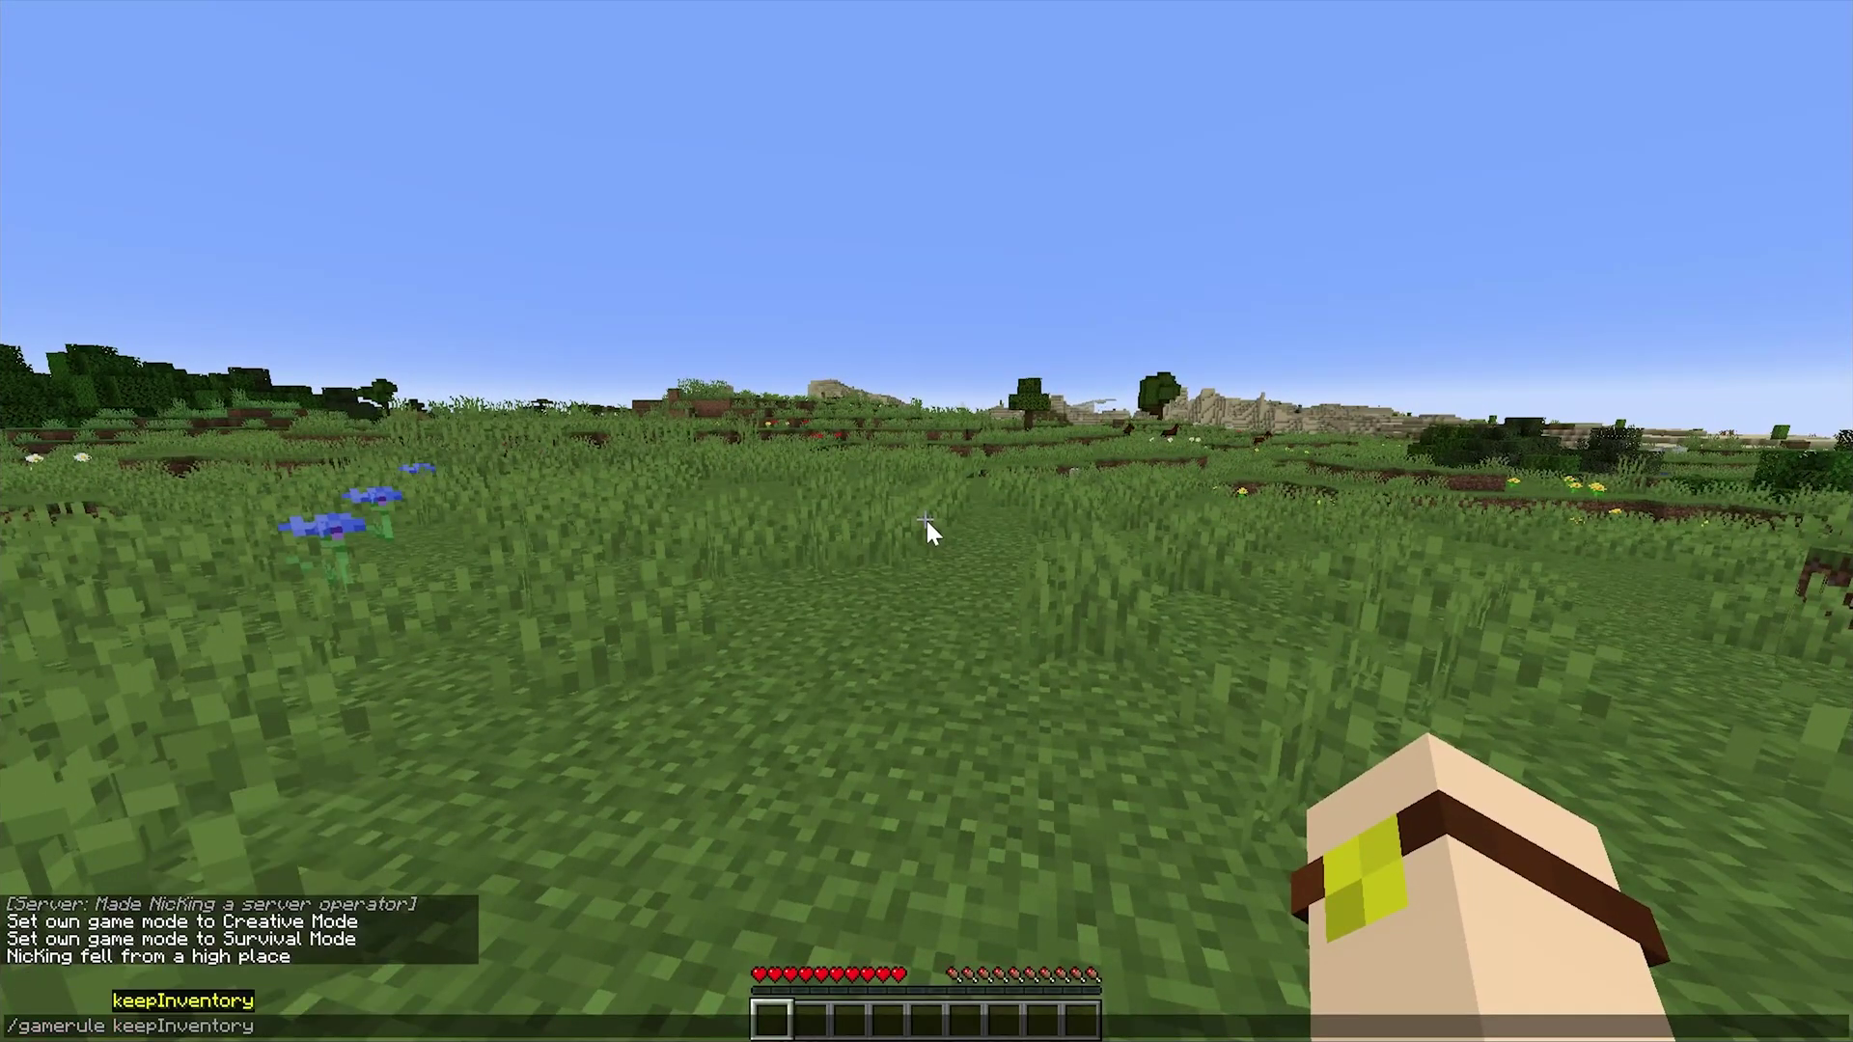
{"action": "type", "text": " true"}
{"action": "key", "text": "Tab"}
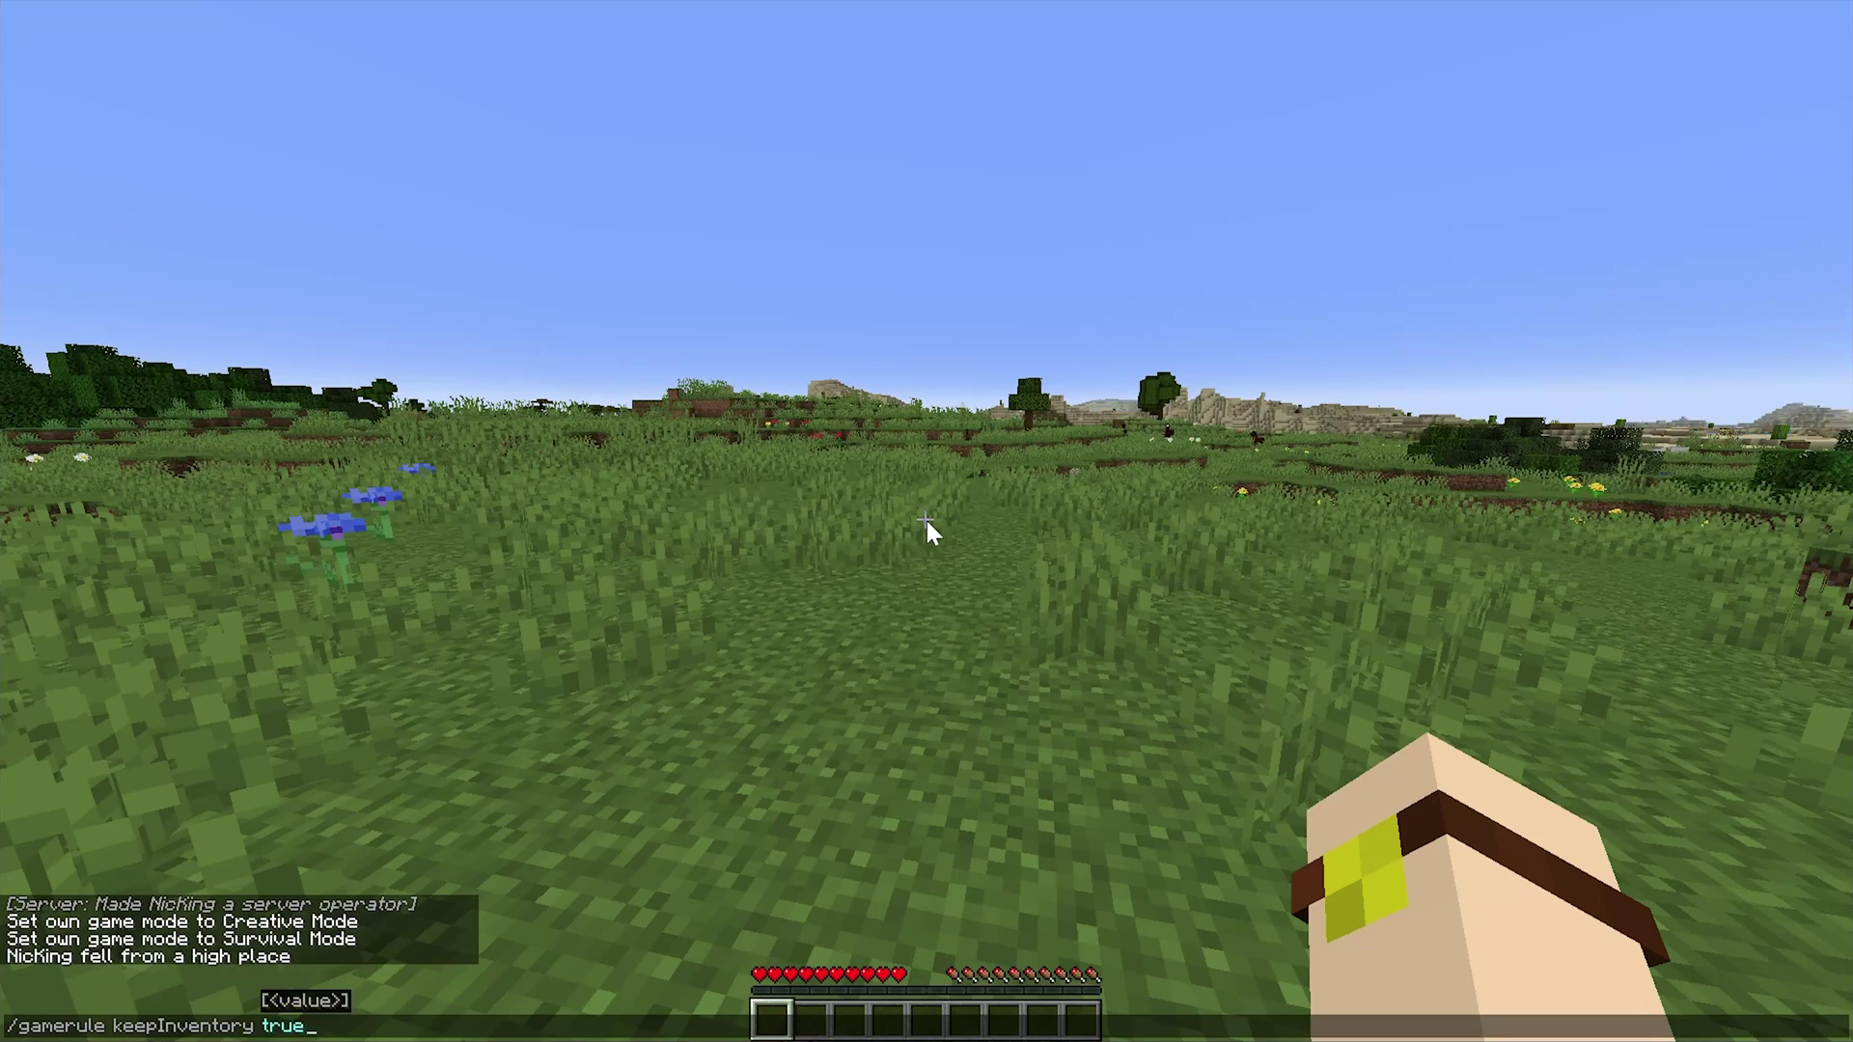
{"action": "key", "text": "Return"}
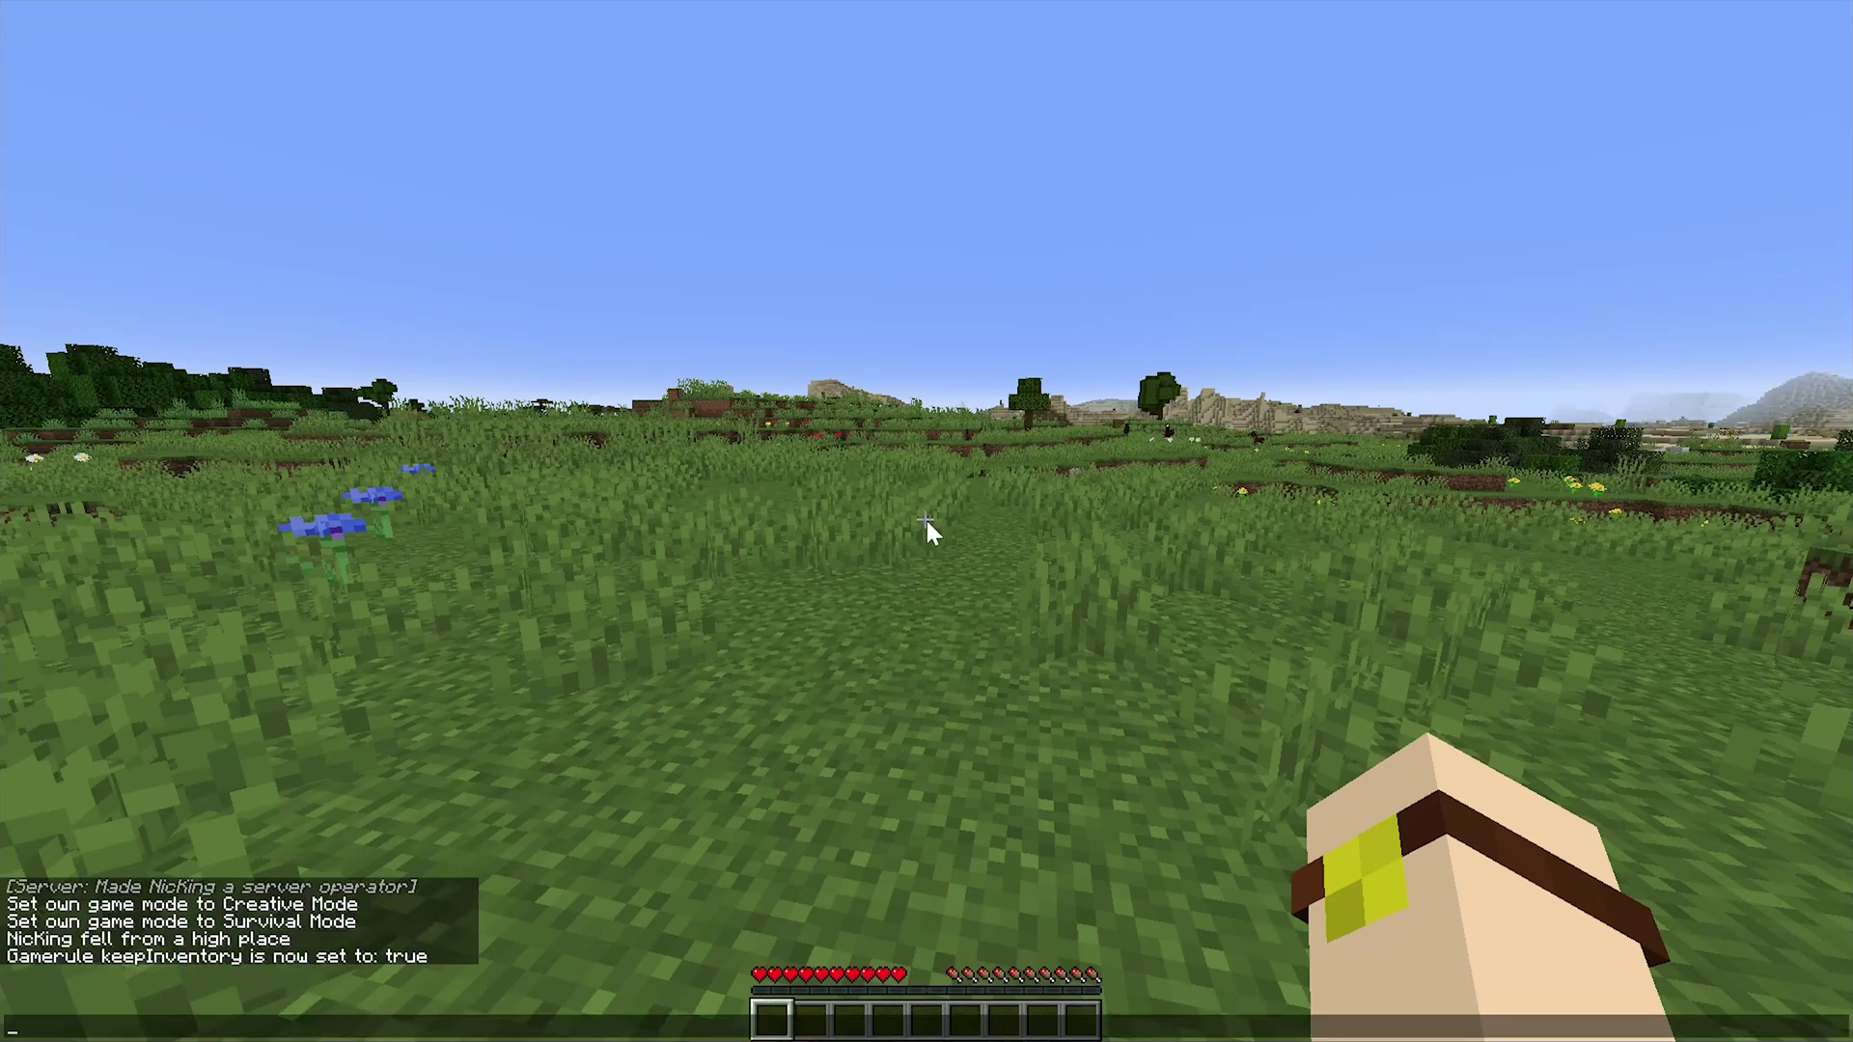
{"action": "key", "text": "Up"}
{"action": "key", "text": "Up"}
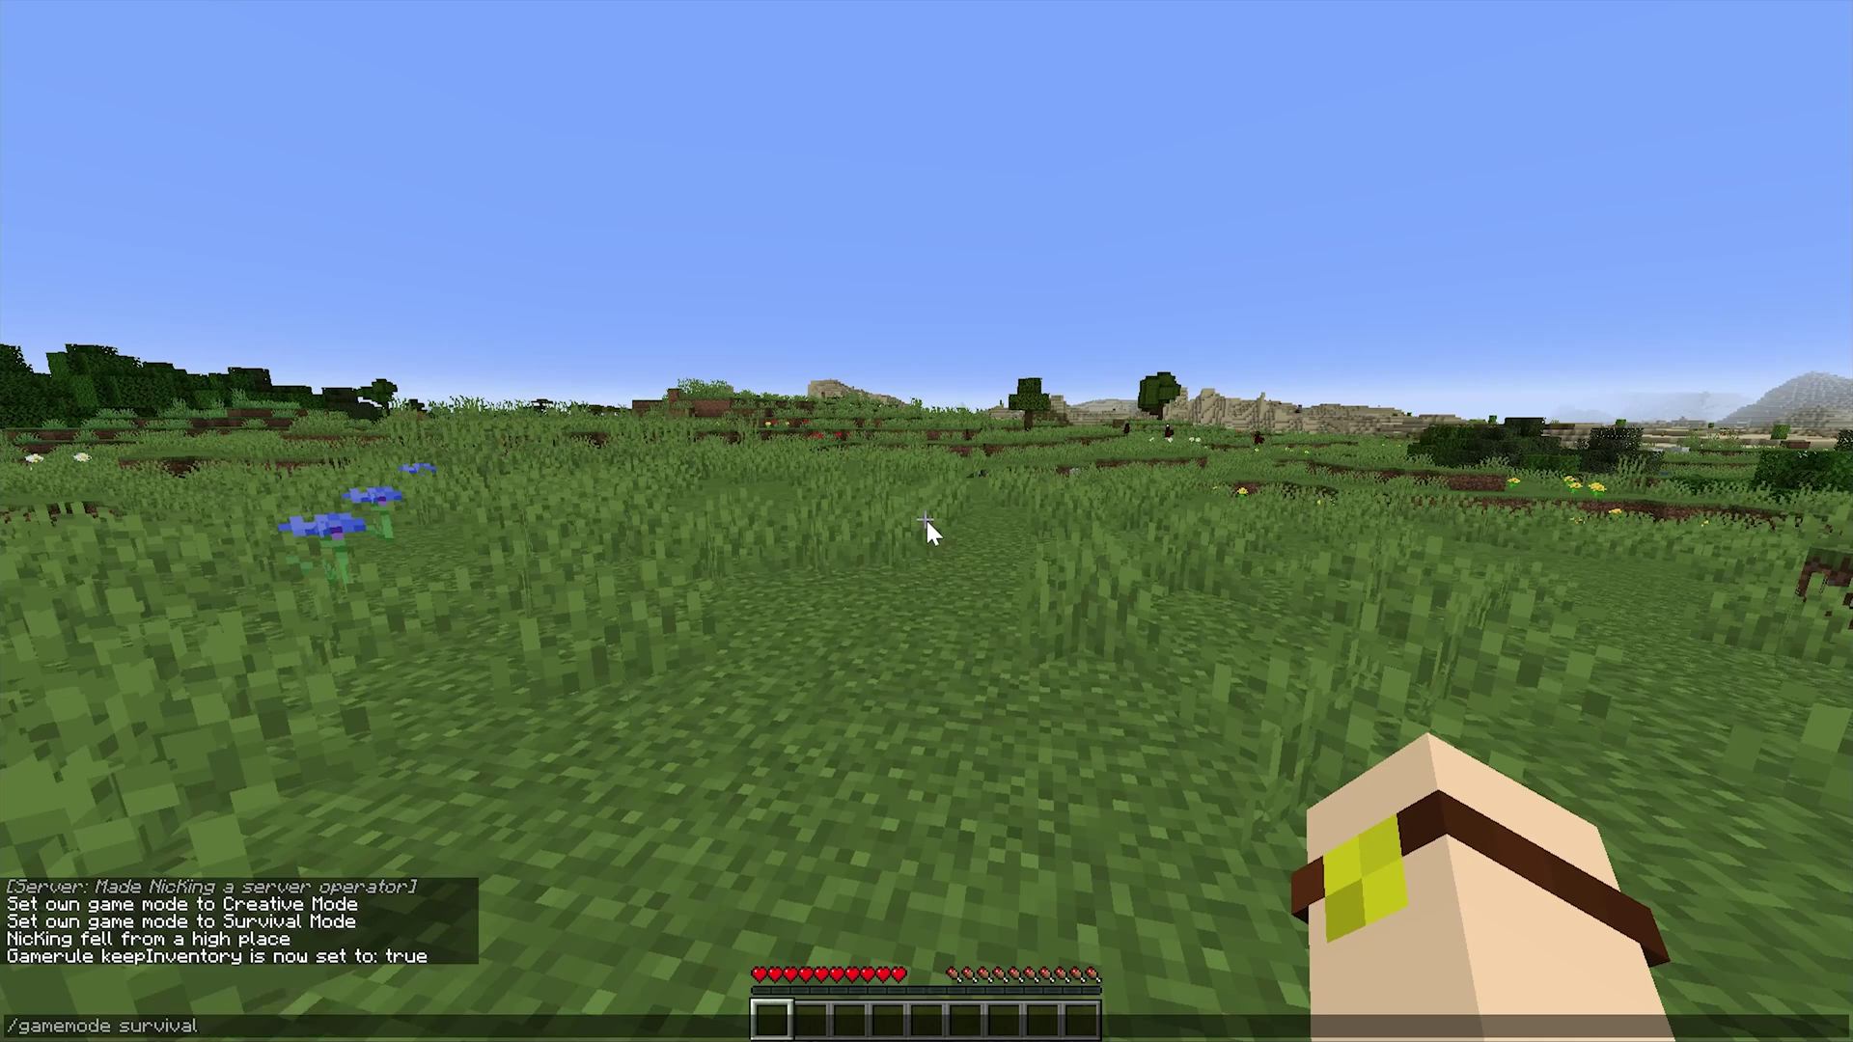
Step: Recall and edit the /gamerule keepInventory command from chat history, then close chat
{"action": "key", "text": "Down"}
{"action": "key", "text": "BackSpace"}
{"action": "key", "text": "Tab"}
{"action": "key", "text": "ctrl+a"}
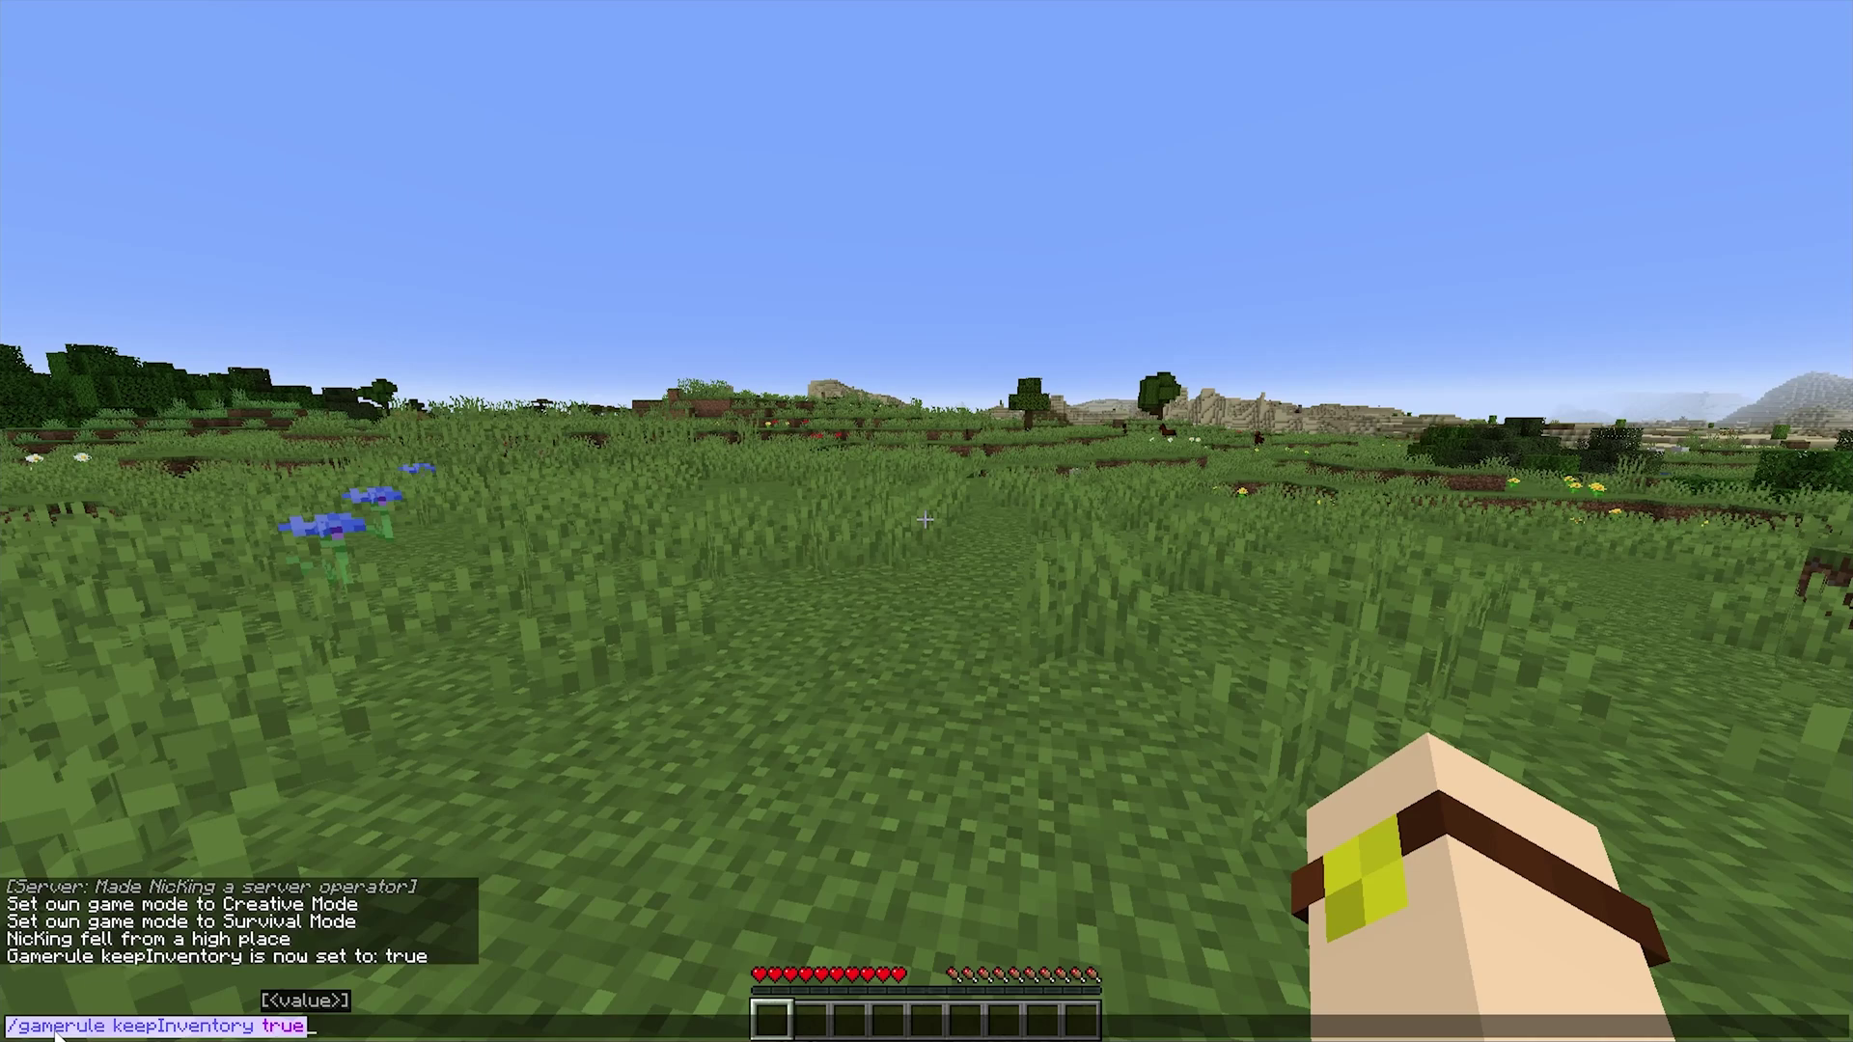
{"action": "key", "text": "BackSpace"}
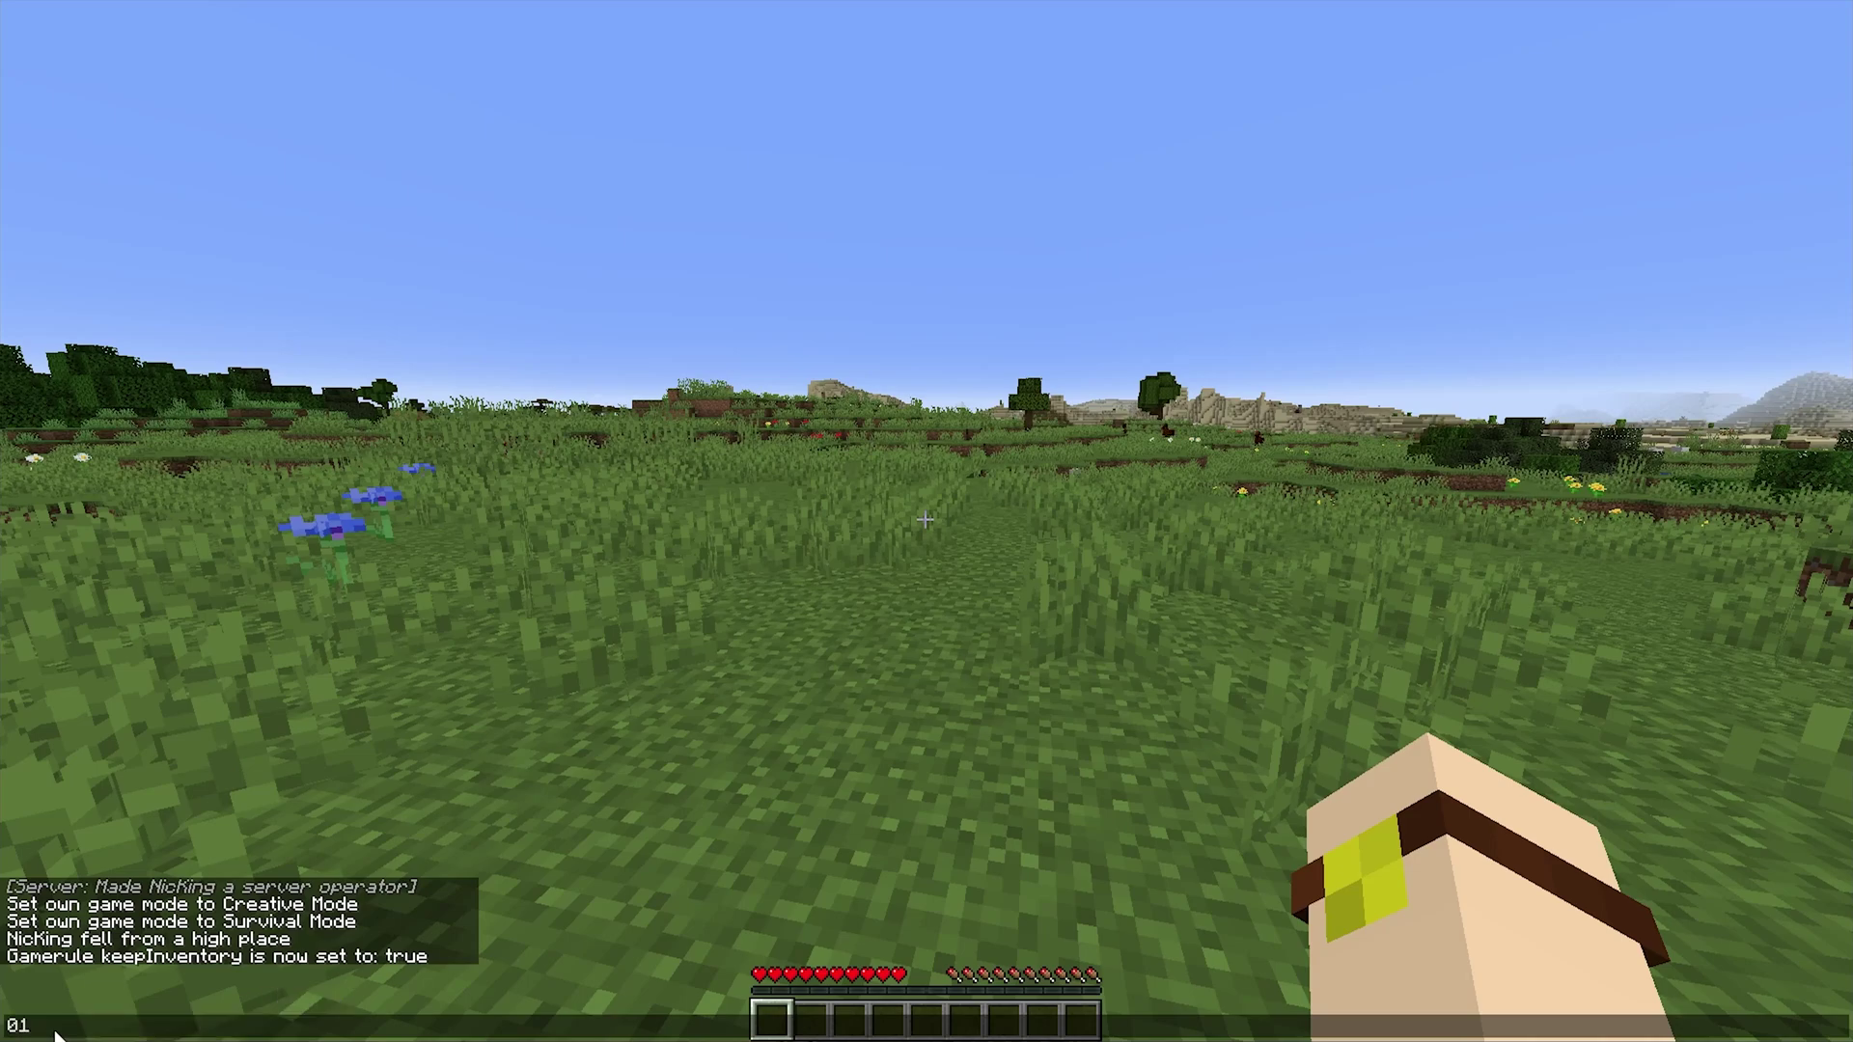
{"action": "key", "text": "Up"}
{"action": "key", "text": "shift+Left"}
{"action": "key", "text": "shift+Left"}
{"action": "key", "text": "shift+Left"}
{"action": "key", "text": "shift+Left"}
{"action": "key", "text": "shift+Left"}
{"action": "key", "text": "shift+Left"}
{"action": "key", "text": "shift+Left"}
{"action": "key", "text": "shift+Left"}
{"action": "key", "text": "shift+Left"}
{"action": "key", "text": "shift+Left"}
{"action": "key", "text": "shift+Left"}
{"action": "key", "text": "shift+Left"}
{"action": "key", "text": "shift+Left"}
{"action": "key", "text": "shift+Left"}
{"action": "key", "text": "shift+Left"}
{"action": "key", "text": "shift+Left"}
{"action": "key", "text": "shift+Left"}
{"action": "key", "text": "shift+Left"}
{"action": "key", "text": "shift+Left"}
{"action": "key", "text": "shift+Left"}
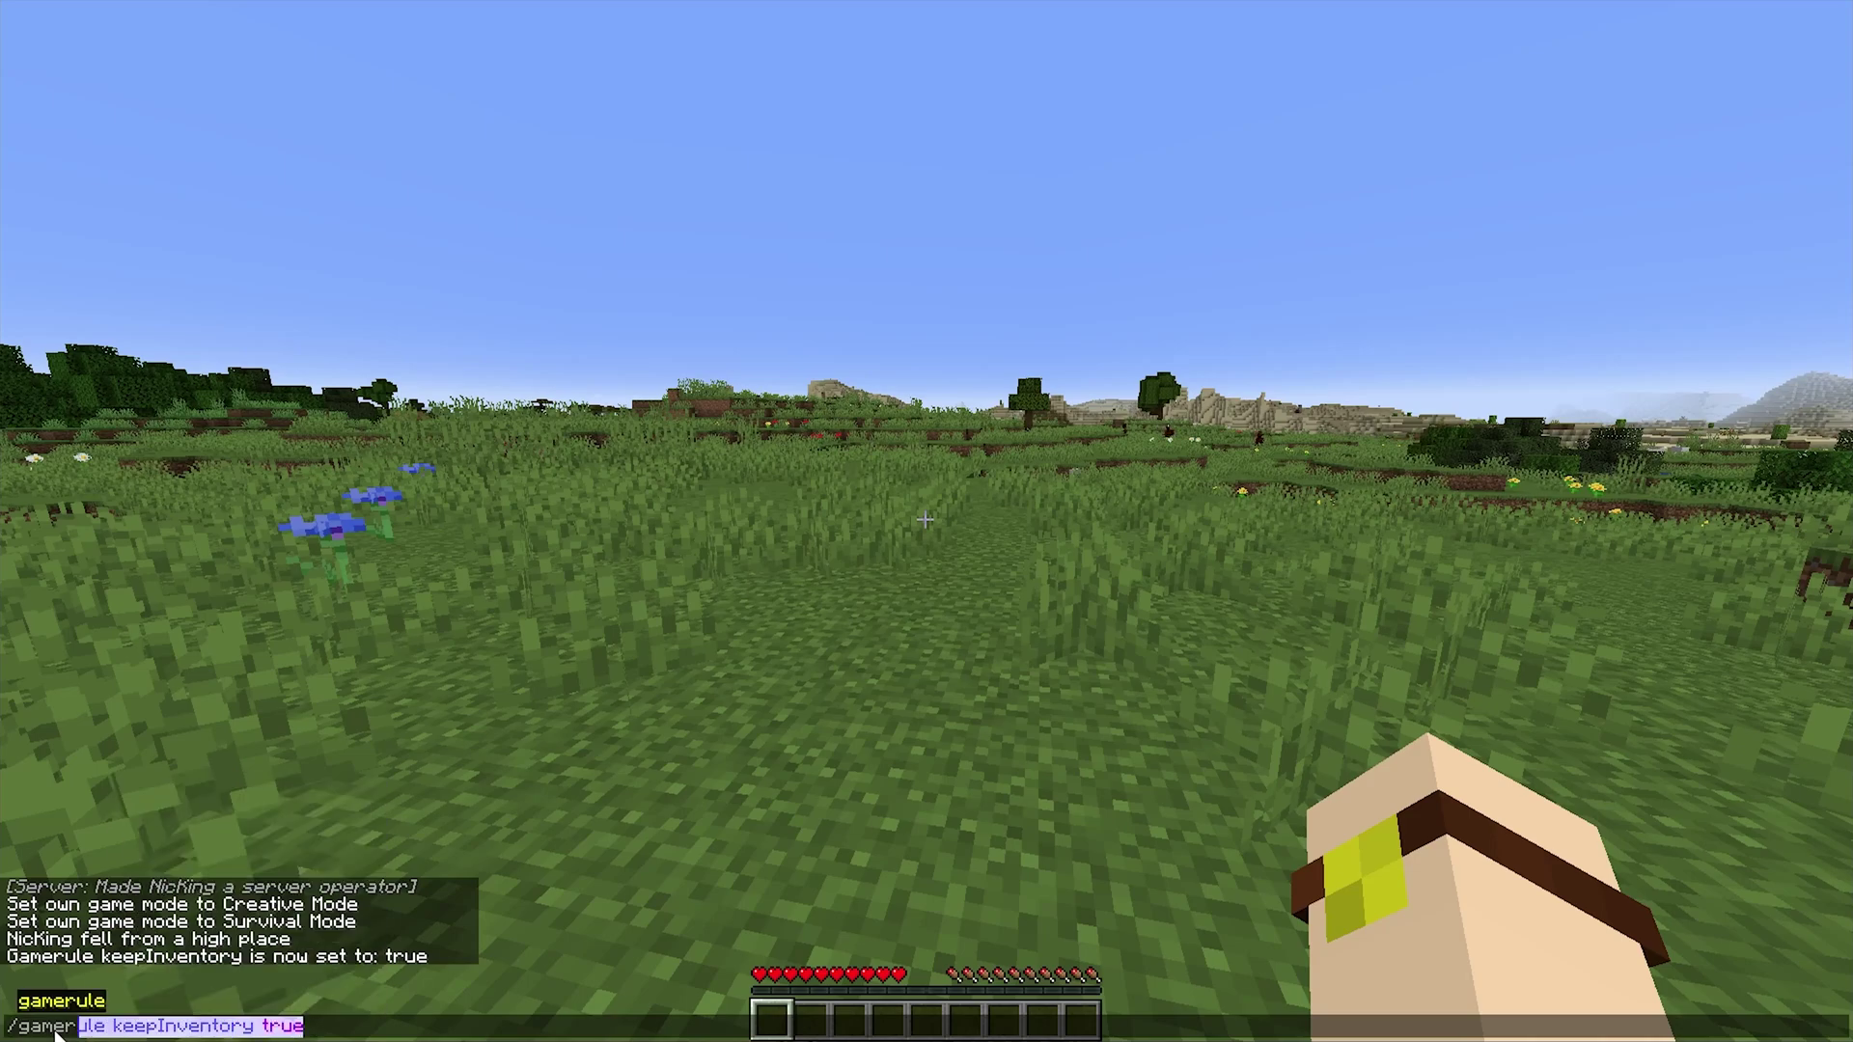
{"action": "key", "text": "shift+Left"}
{"action": "key", "text": "shift+Left"}
{"action": "key", "text": "shift+Left"}
{"action": "key", "text": "shift+Left"}
{"action": "key", "text": "shift+Left"}
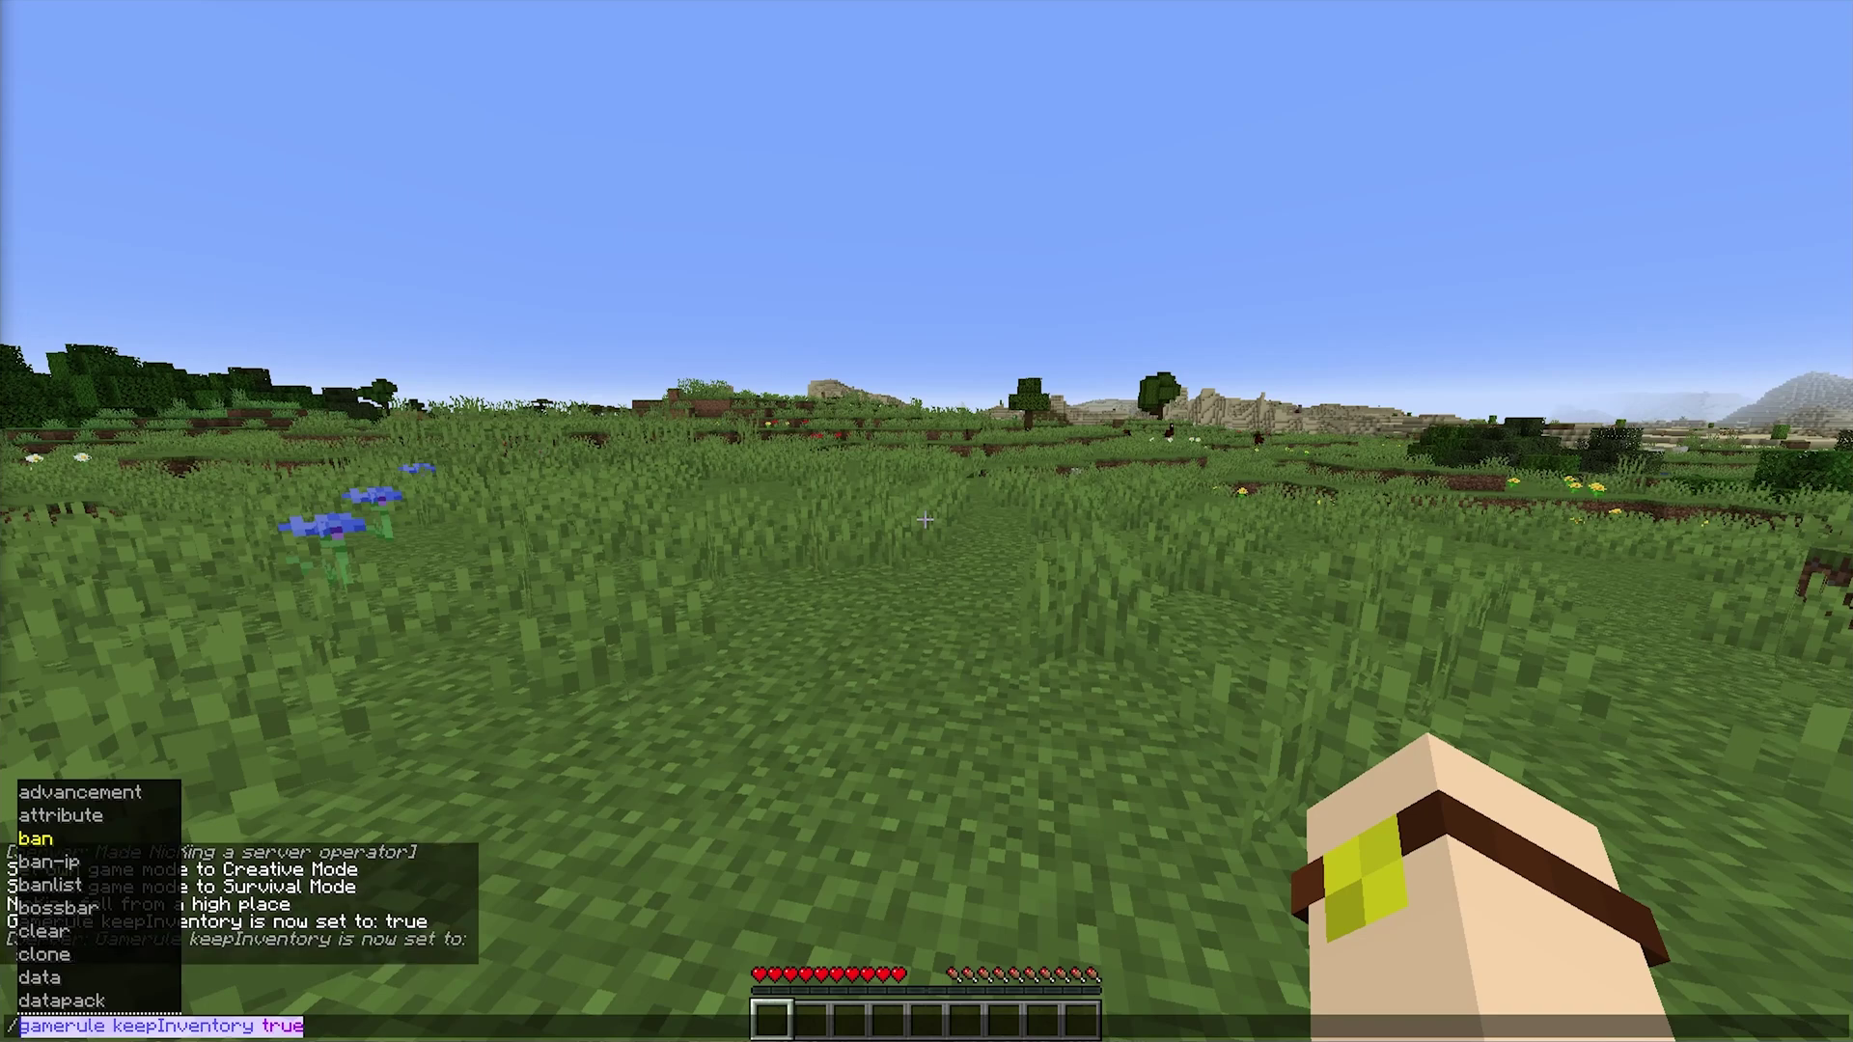
{"action": "key", "text": "Escape"}
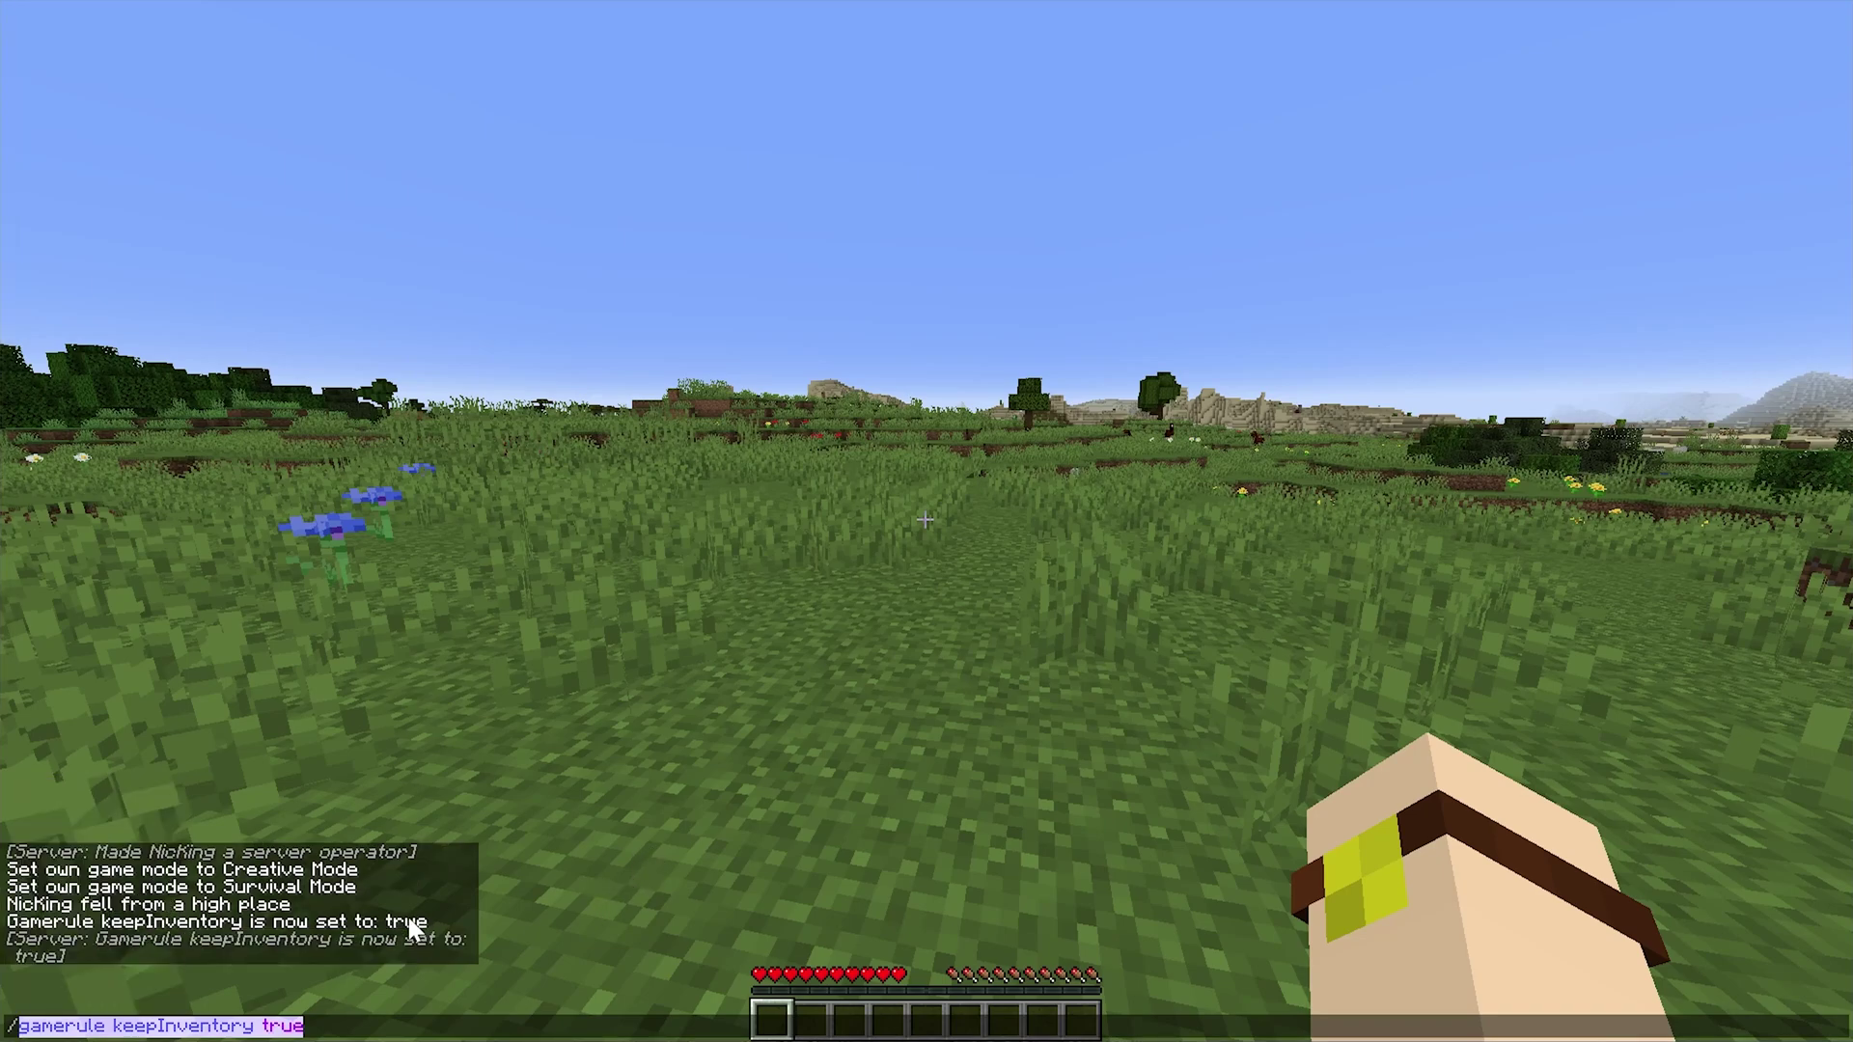
{"action": "key", "text": "Escape"}
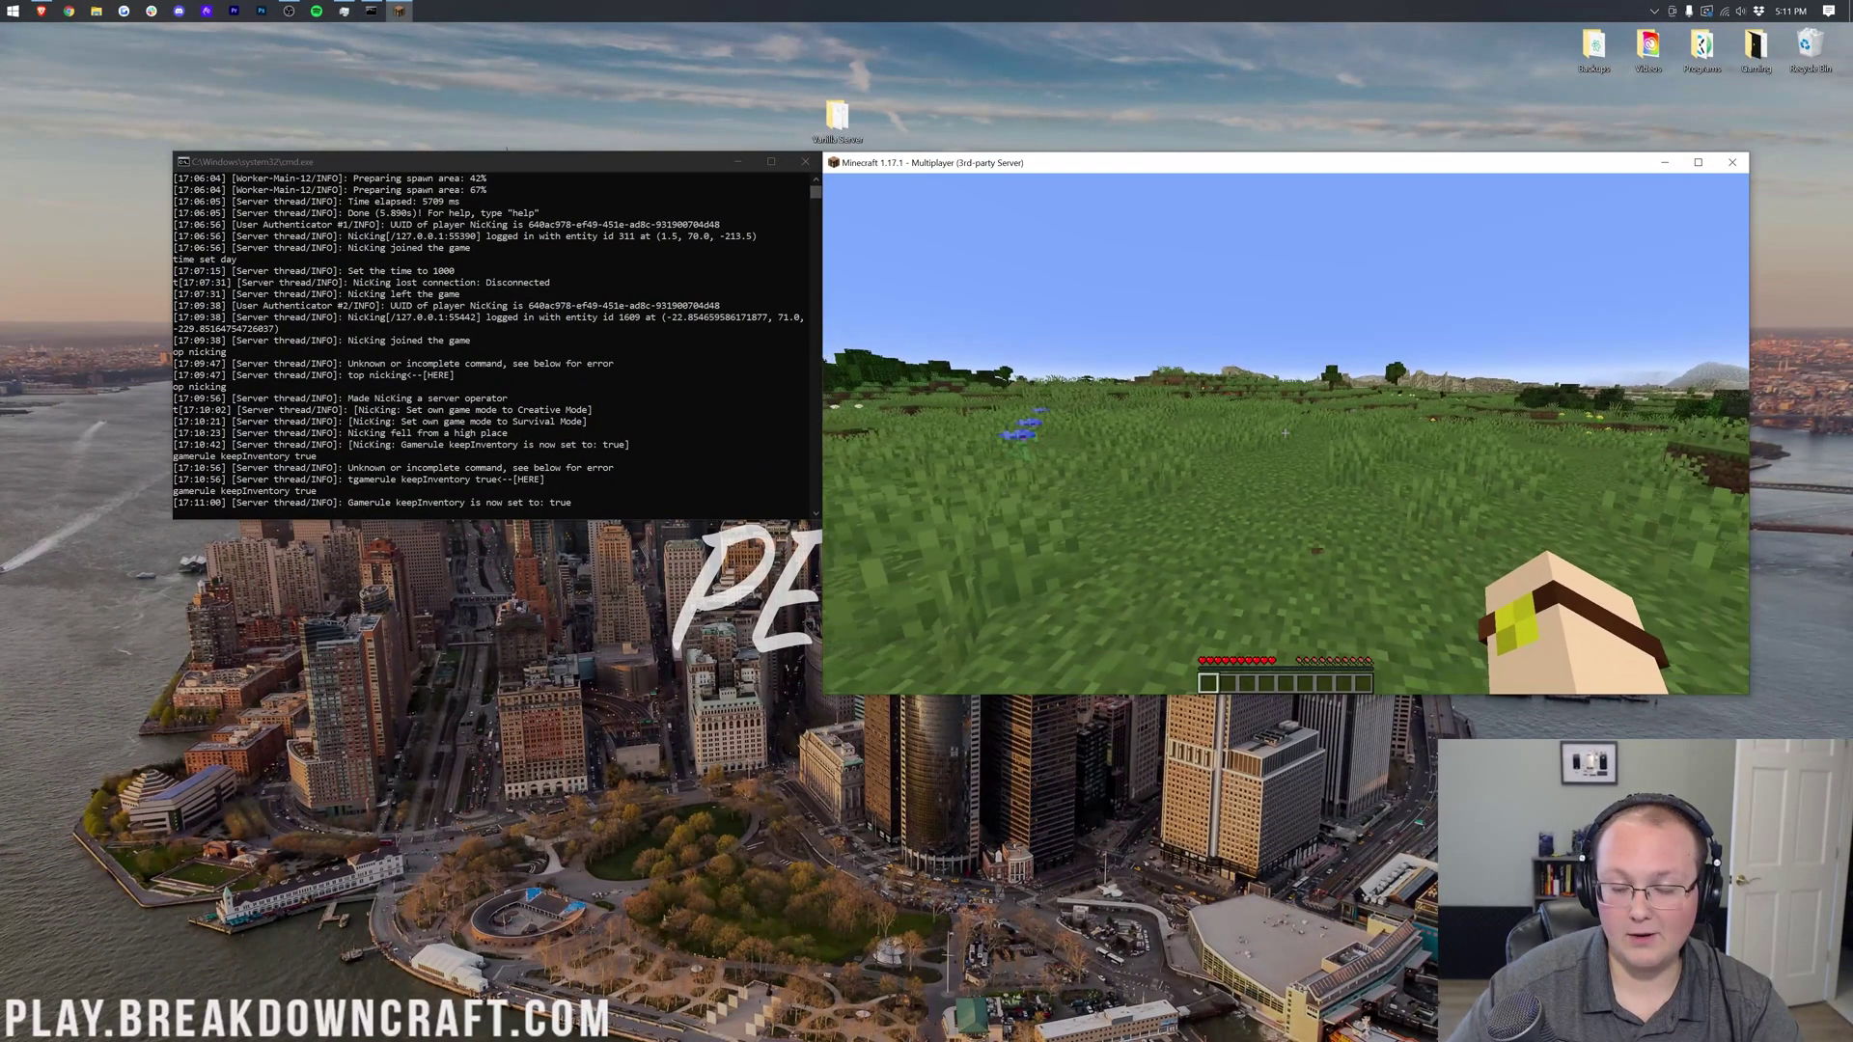
Step: Switch to Creative Mode with /gamemode creative and open the creative inventory
{"action": "key", "text": "e"}
{"action": "type", "text": "e/ga"}
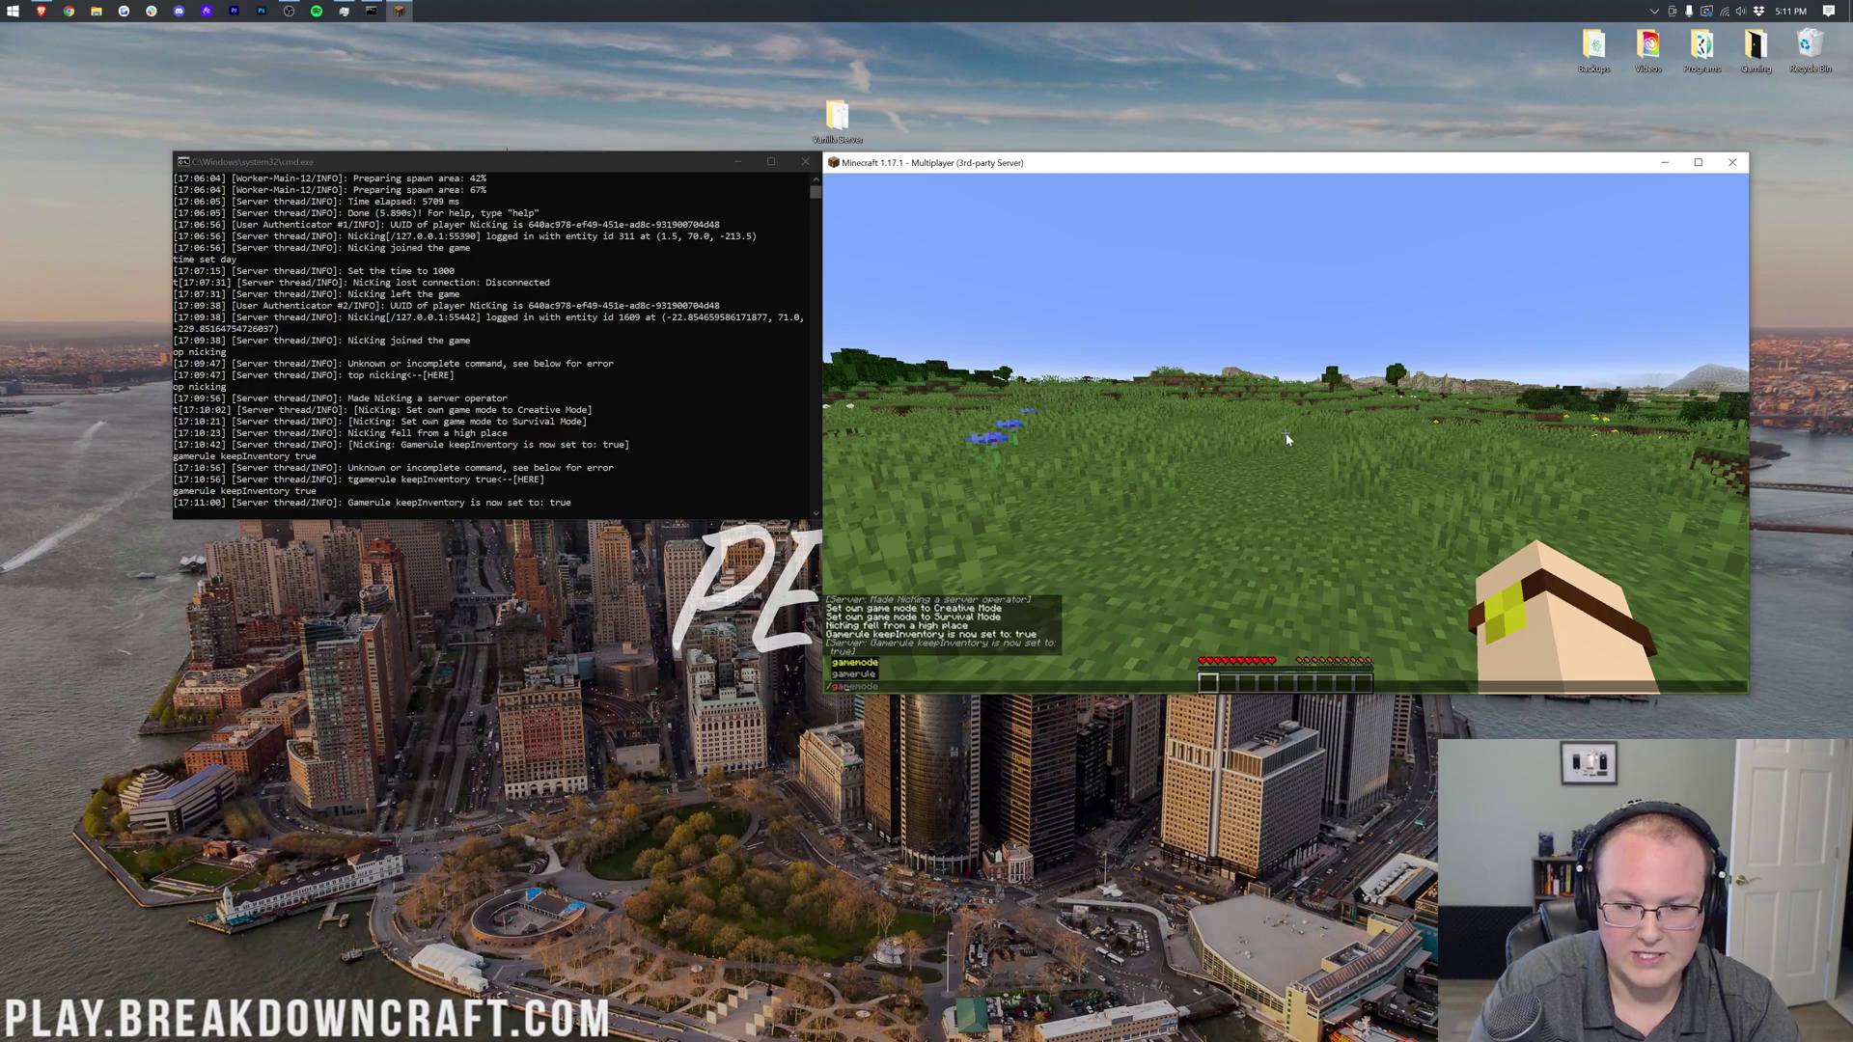
{"action": "type", "text": "memode creative"}
{"action": "key", "text": "Return"}
{"action": "key", "text": "e"}
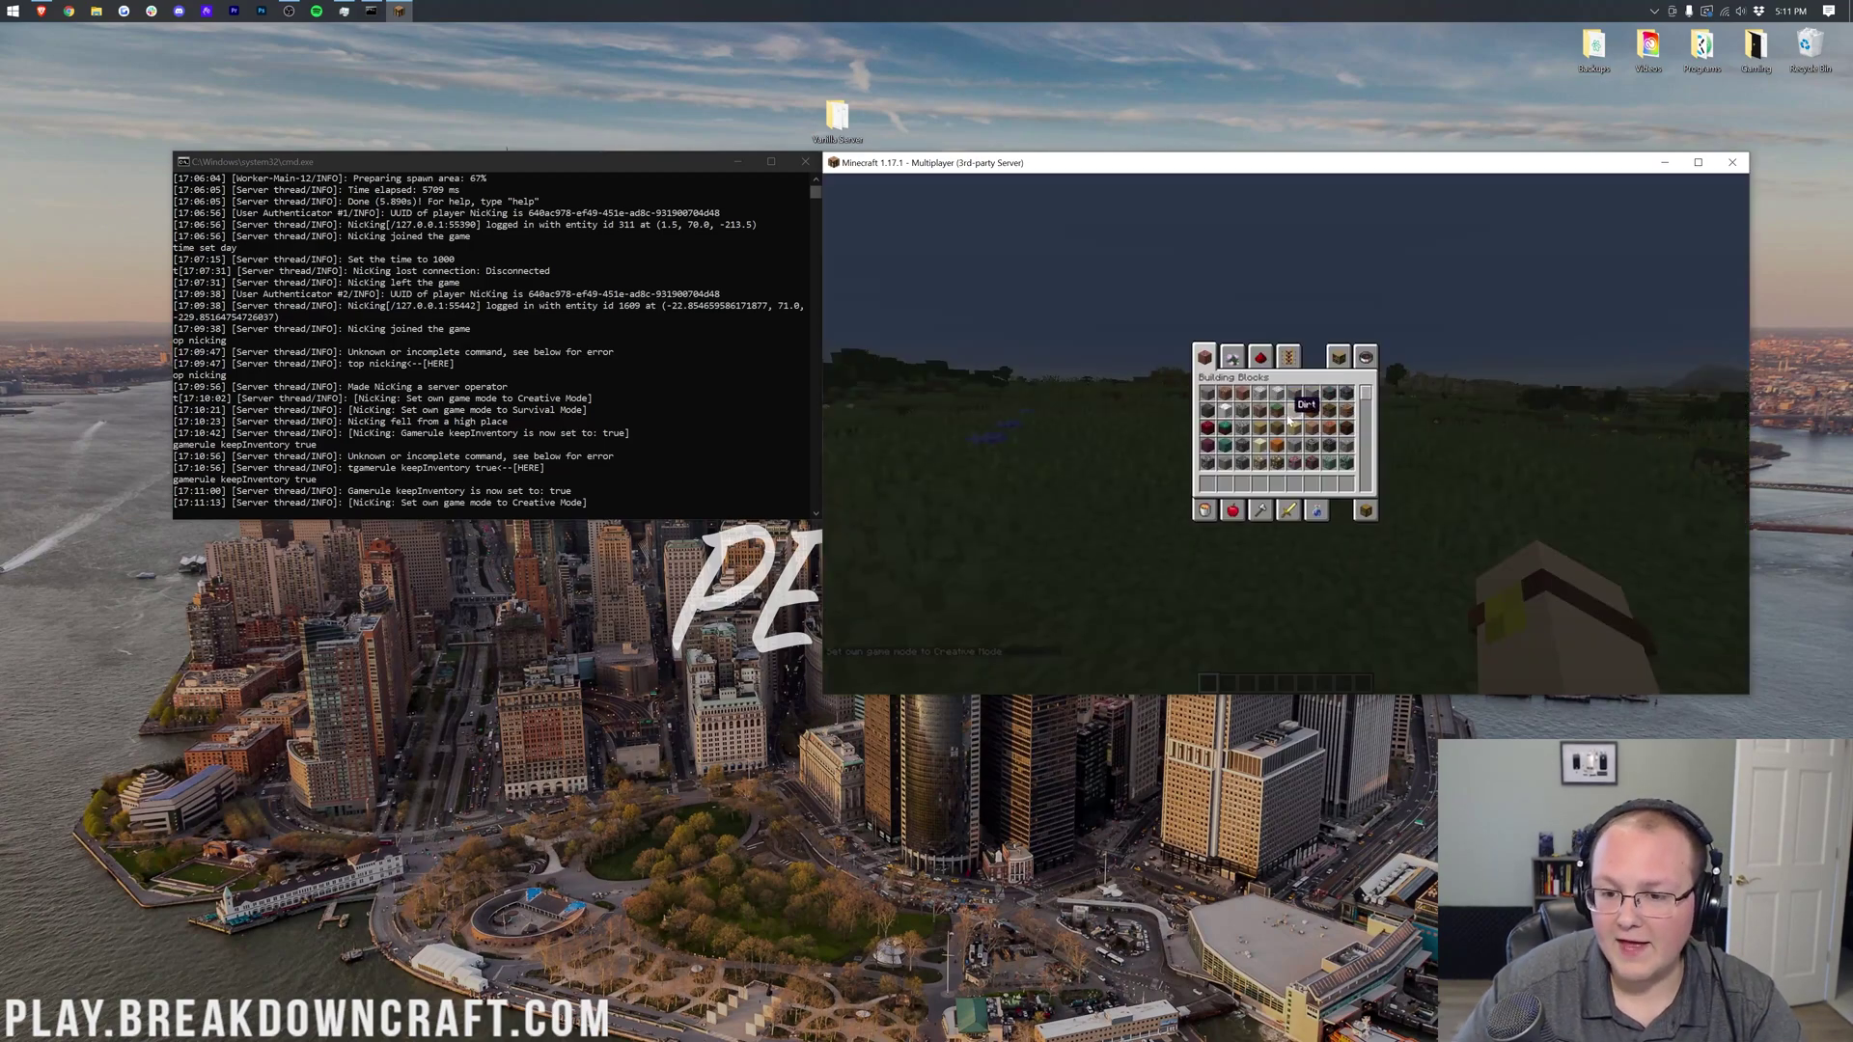
Step: Fill every hotbar slot with ore stacks, including deepslate iron ore
{"action": "left_click", "coordinate": [1262, 470], "text": "shift"}
{"action": "left_click", "coordinate": [1243, 484]}
{"action": "left_click", "coordinate": [1242, 448], "text": "shift"}
{"action": "left_click", "coordinate": [1260, 484]}
{"action": "left_click", "coordinate": [1209, 447], "text": "shift"}
{"action": "left_click", "coordinate": [1222, 484]}
{"action": "left_click", "coordinate": [1208, 463], "text": "shift"}
{"action": "left_click", "coordinate": [1208, 485]}
{"action": "left_click", "coordinate": [1312, 463], "text": "shift"}
{"action": "left_click", "coordinate": [1315, 486]}
{"action": "left_click", "coordinate": [1295, 464], "text": "shift"}
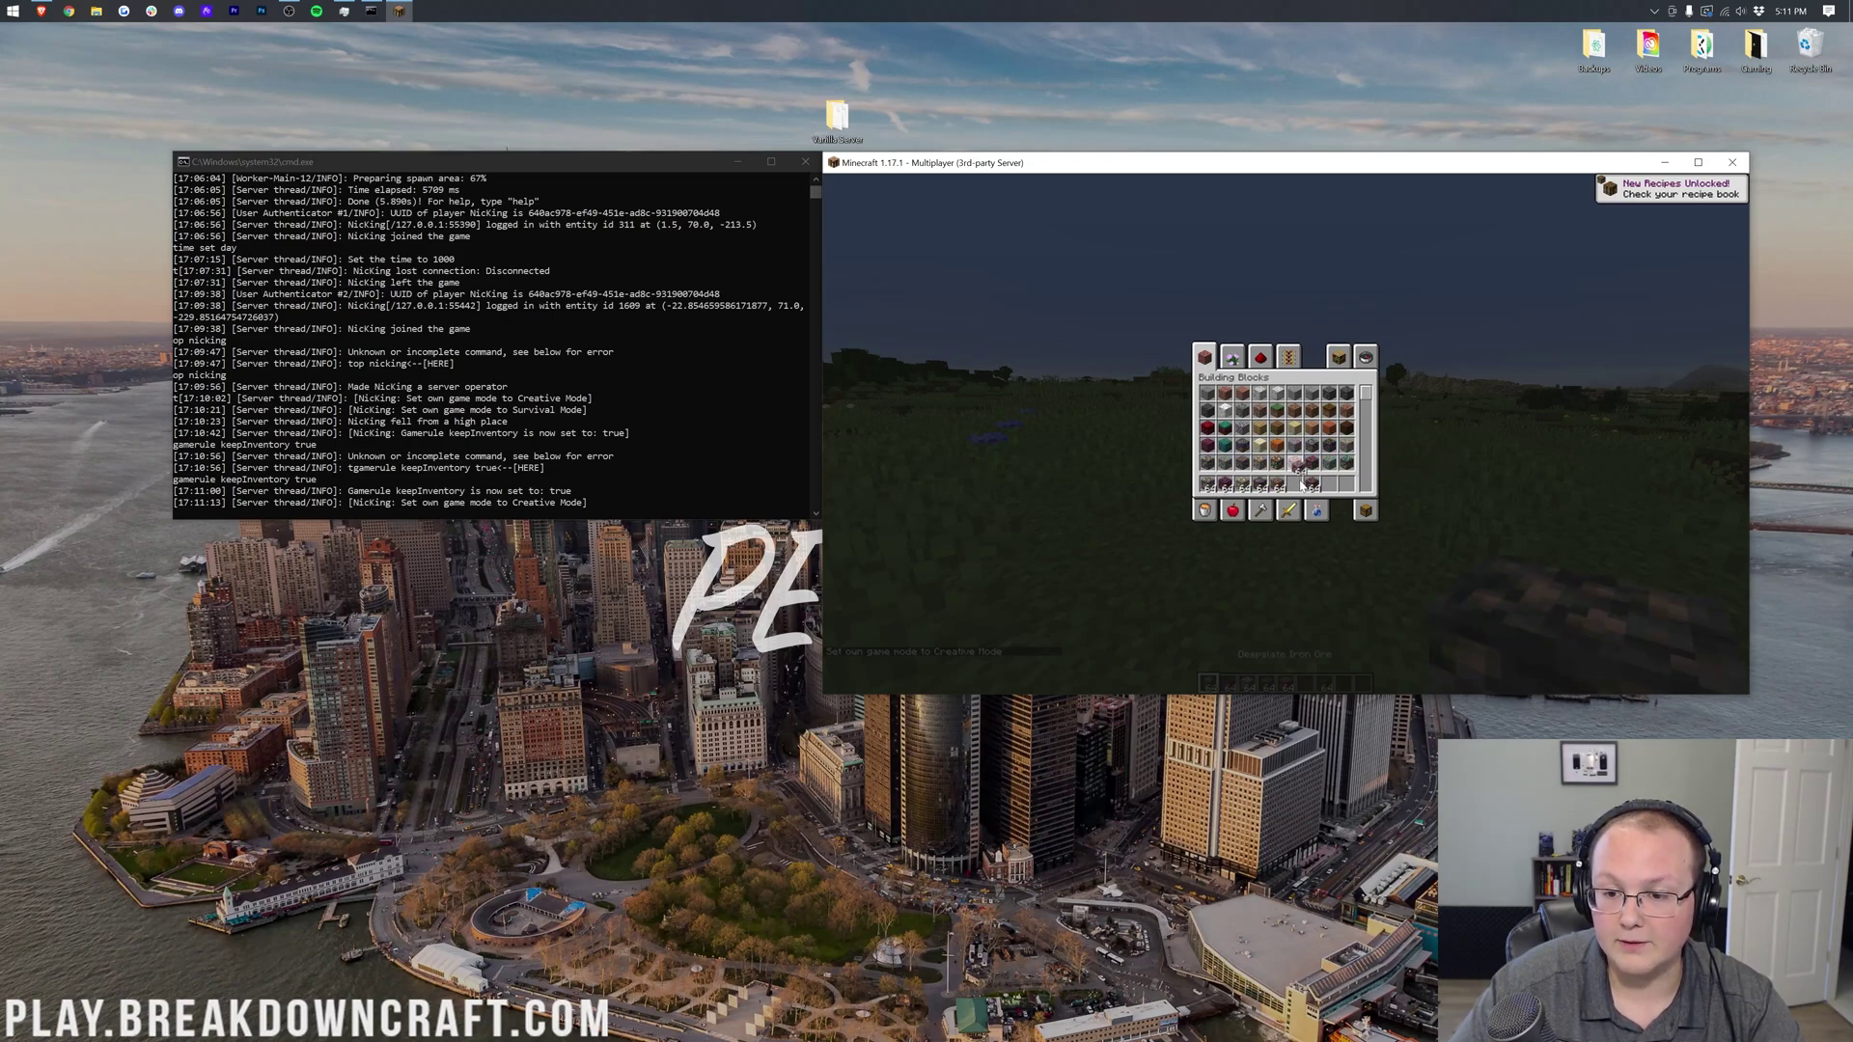
{"action": "left_click", "coordinate": [1296, 484]}
{"action": "left_click", "coordinate": [1330, 465], "text": "shift"}
{"action": "left_click", "coordinate": [1331, 484]}
{"action": "key", "text": "e"}
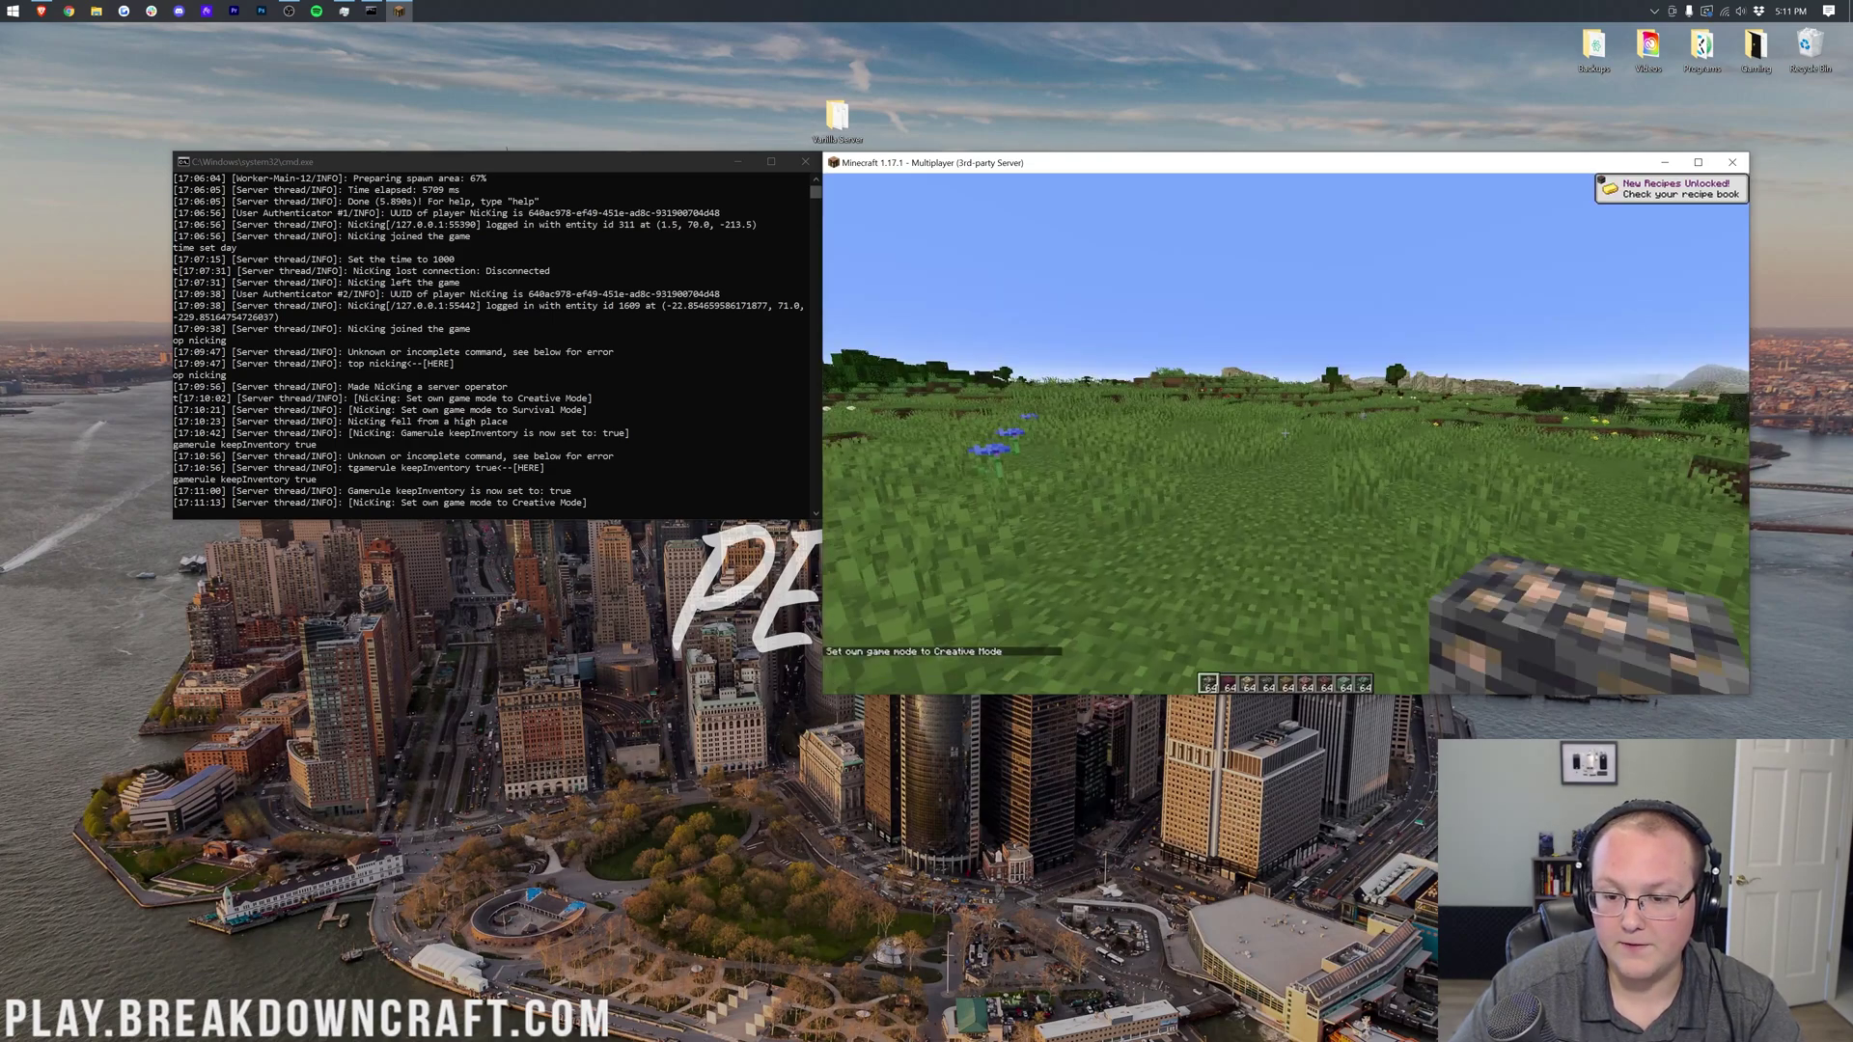
Step: Fly up, rerun /gamemode survival to fall to death, then respawn with the hotbar kept
{"action": "key", "text": "space"}
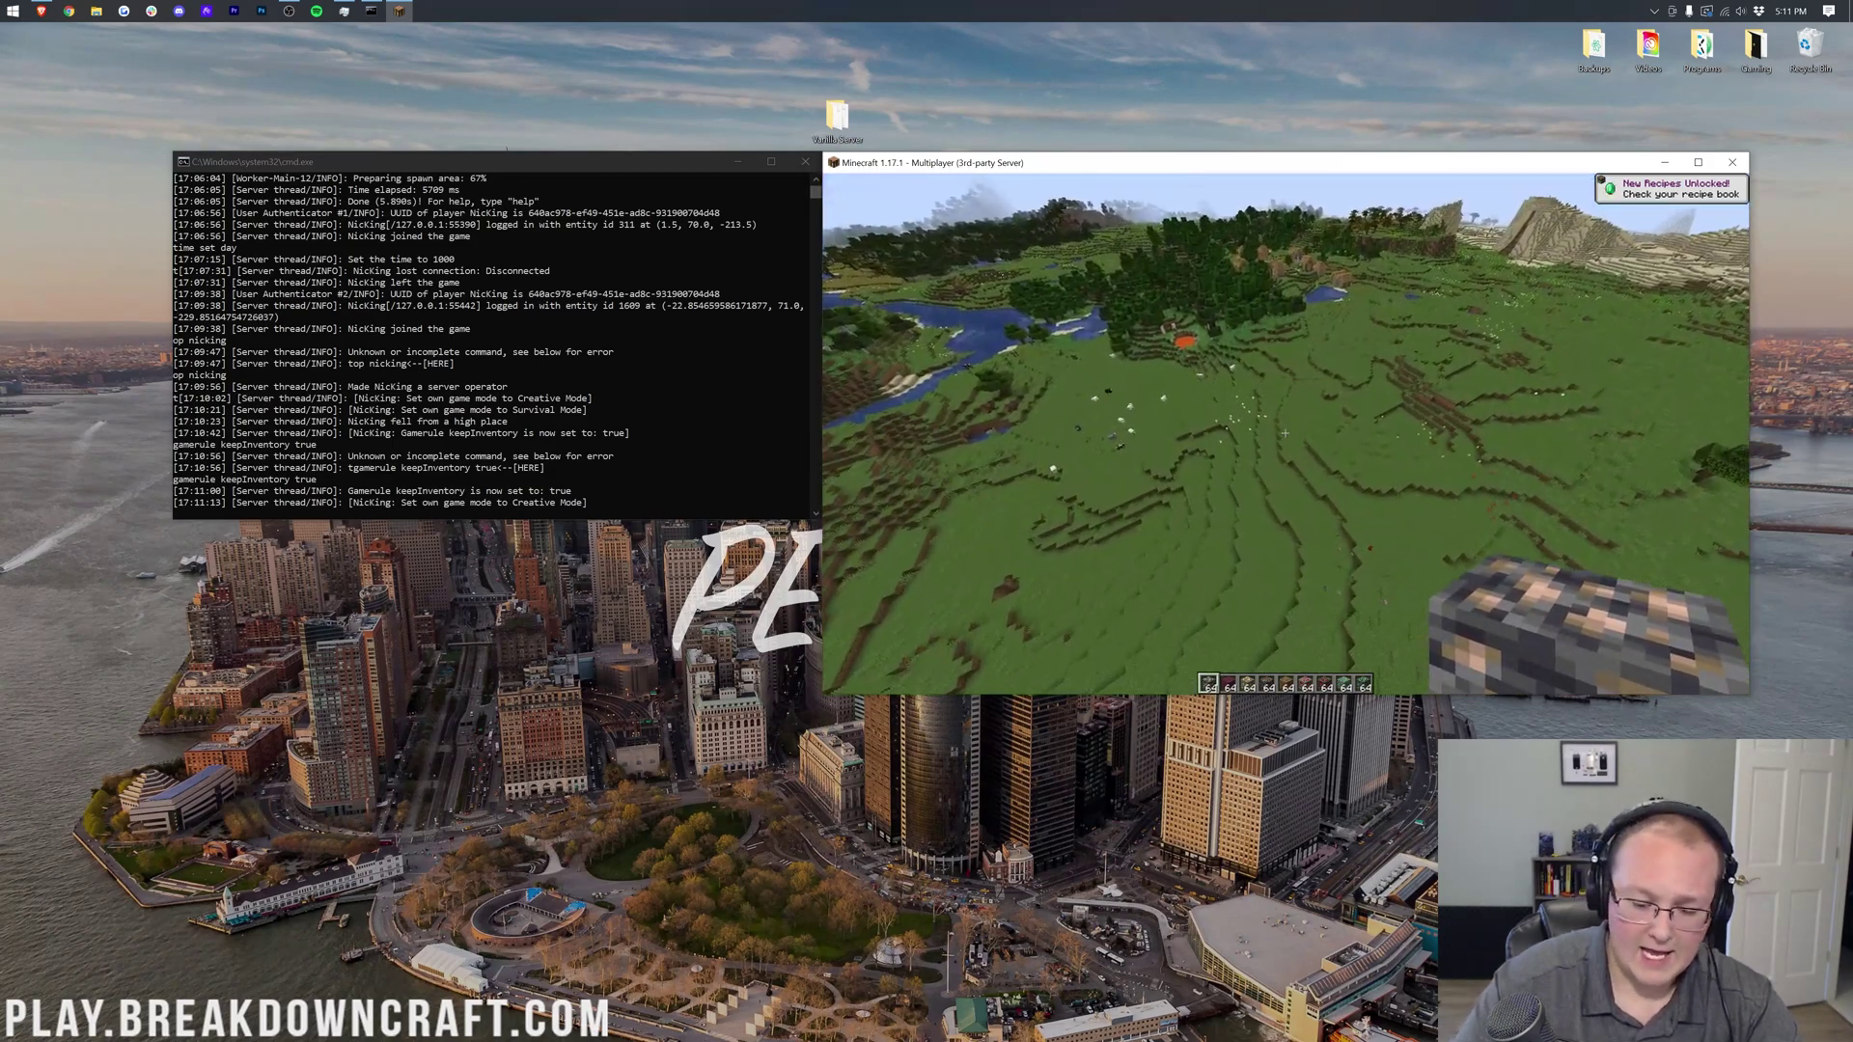
{"action": "key", "text": "slash"}
{"action": "key", "text": "Up"}
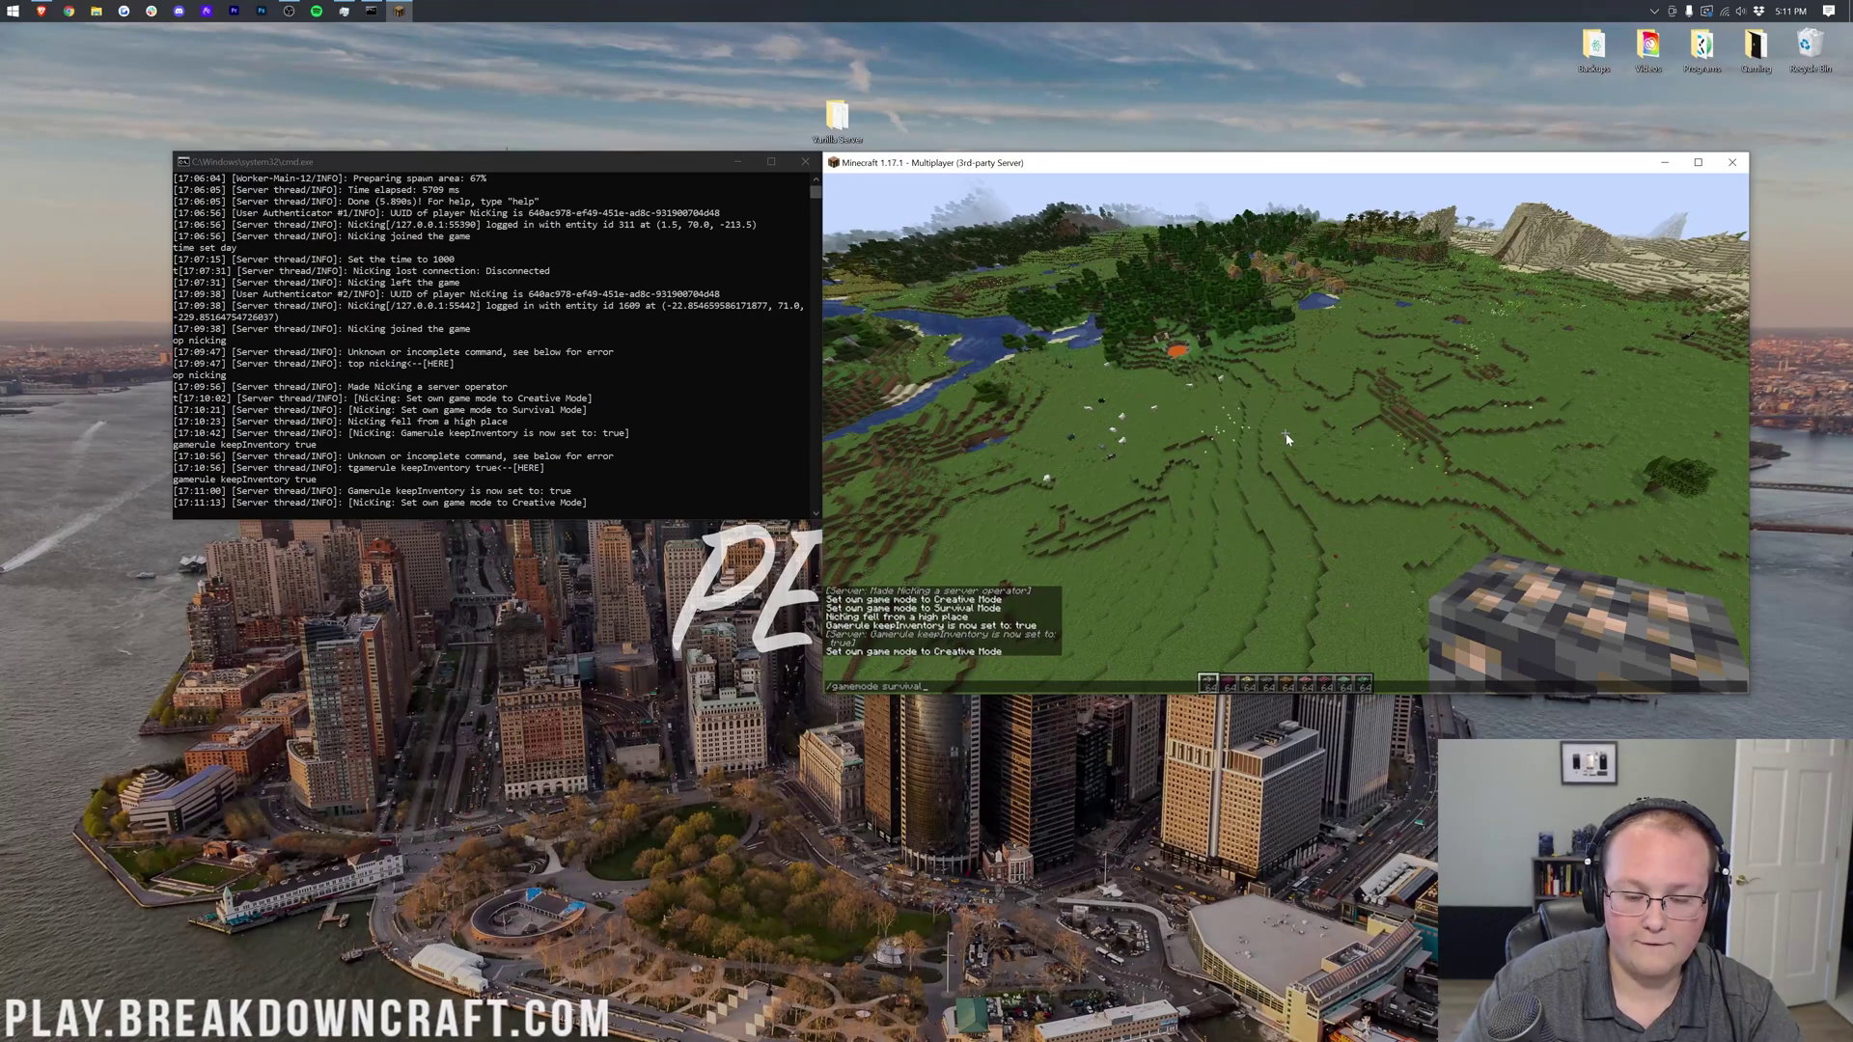
{"action": "key", "text": "Return"}
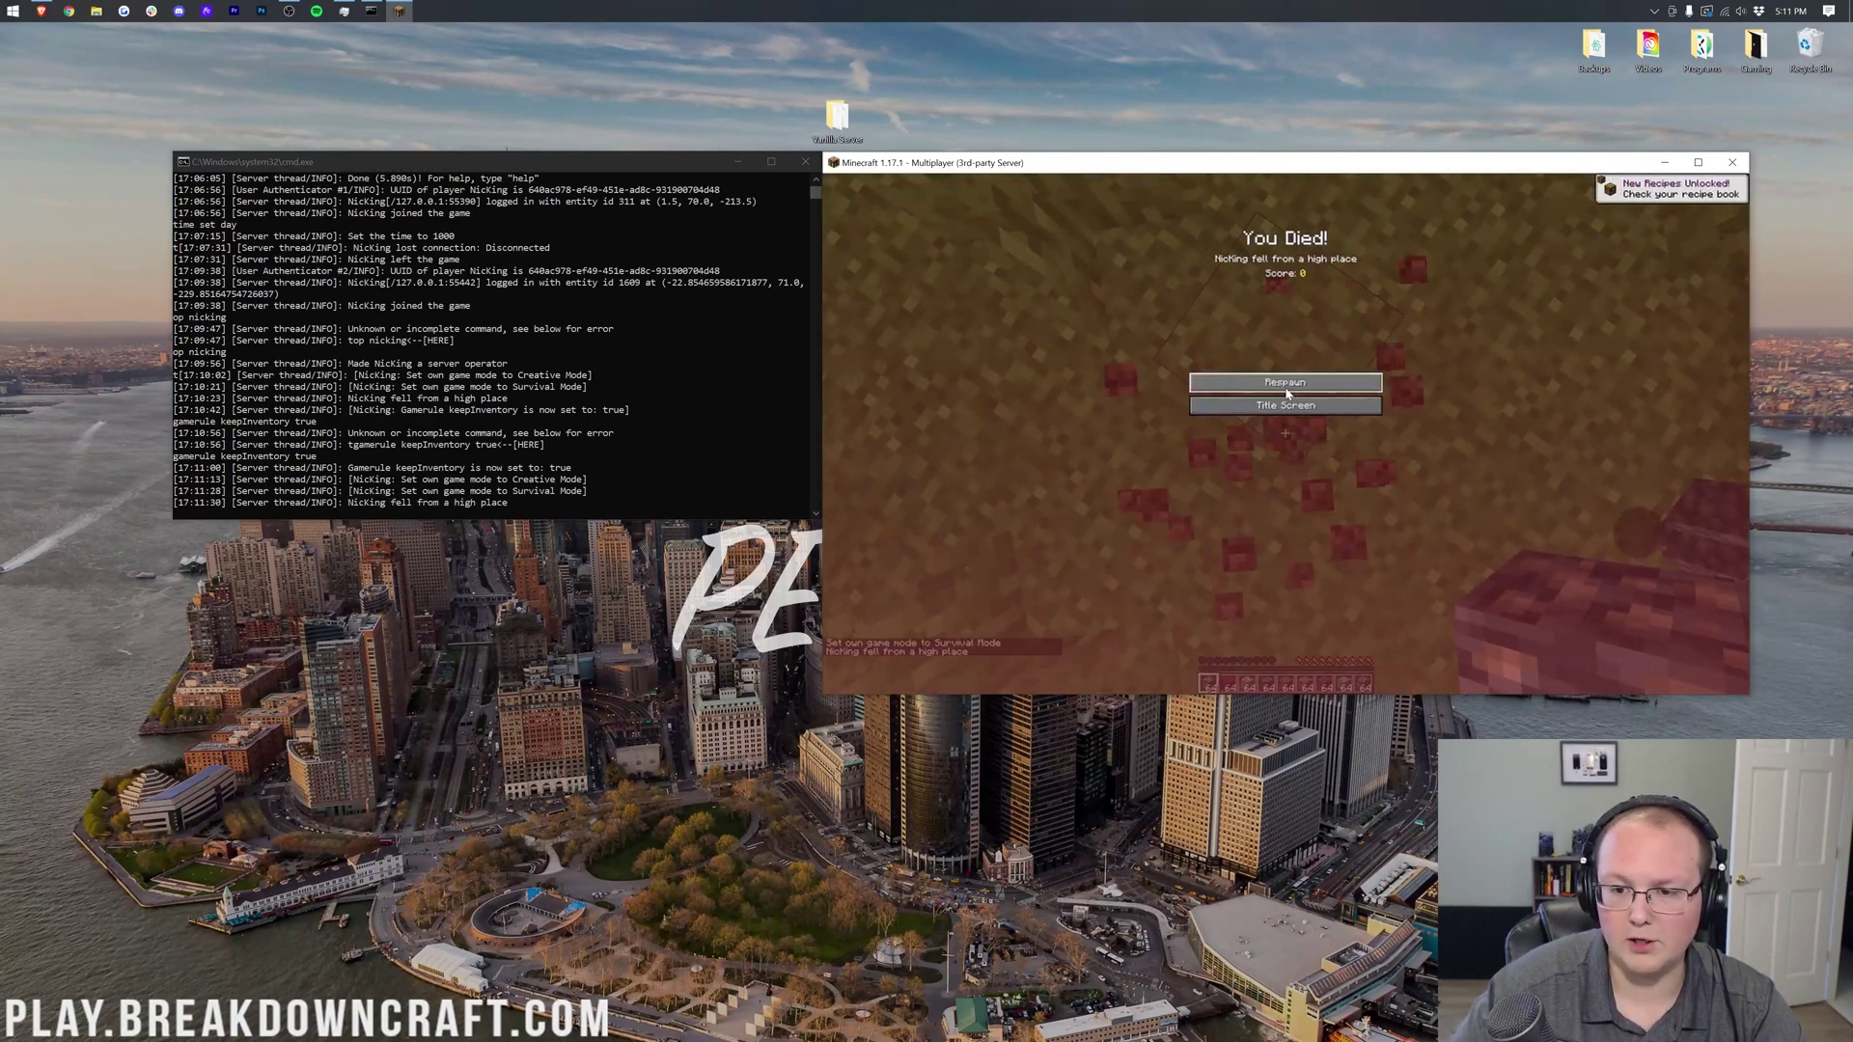
{"action": "left_click", "coordinate": [1284, 384]}
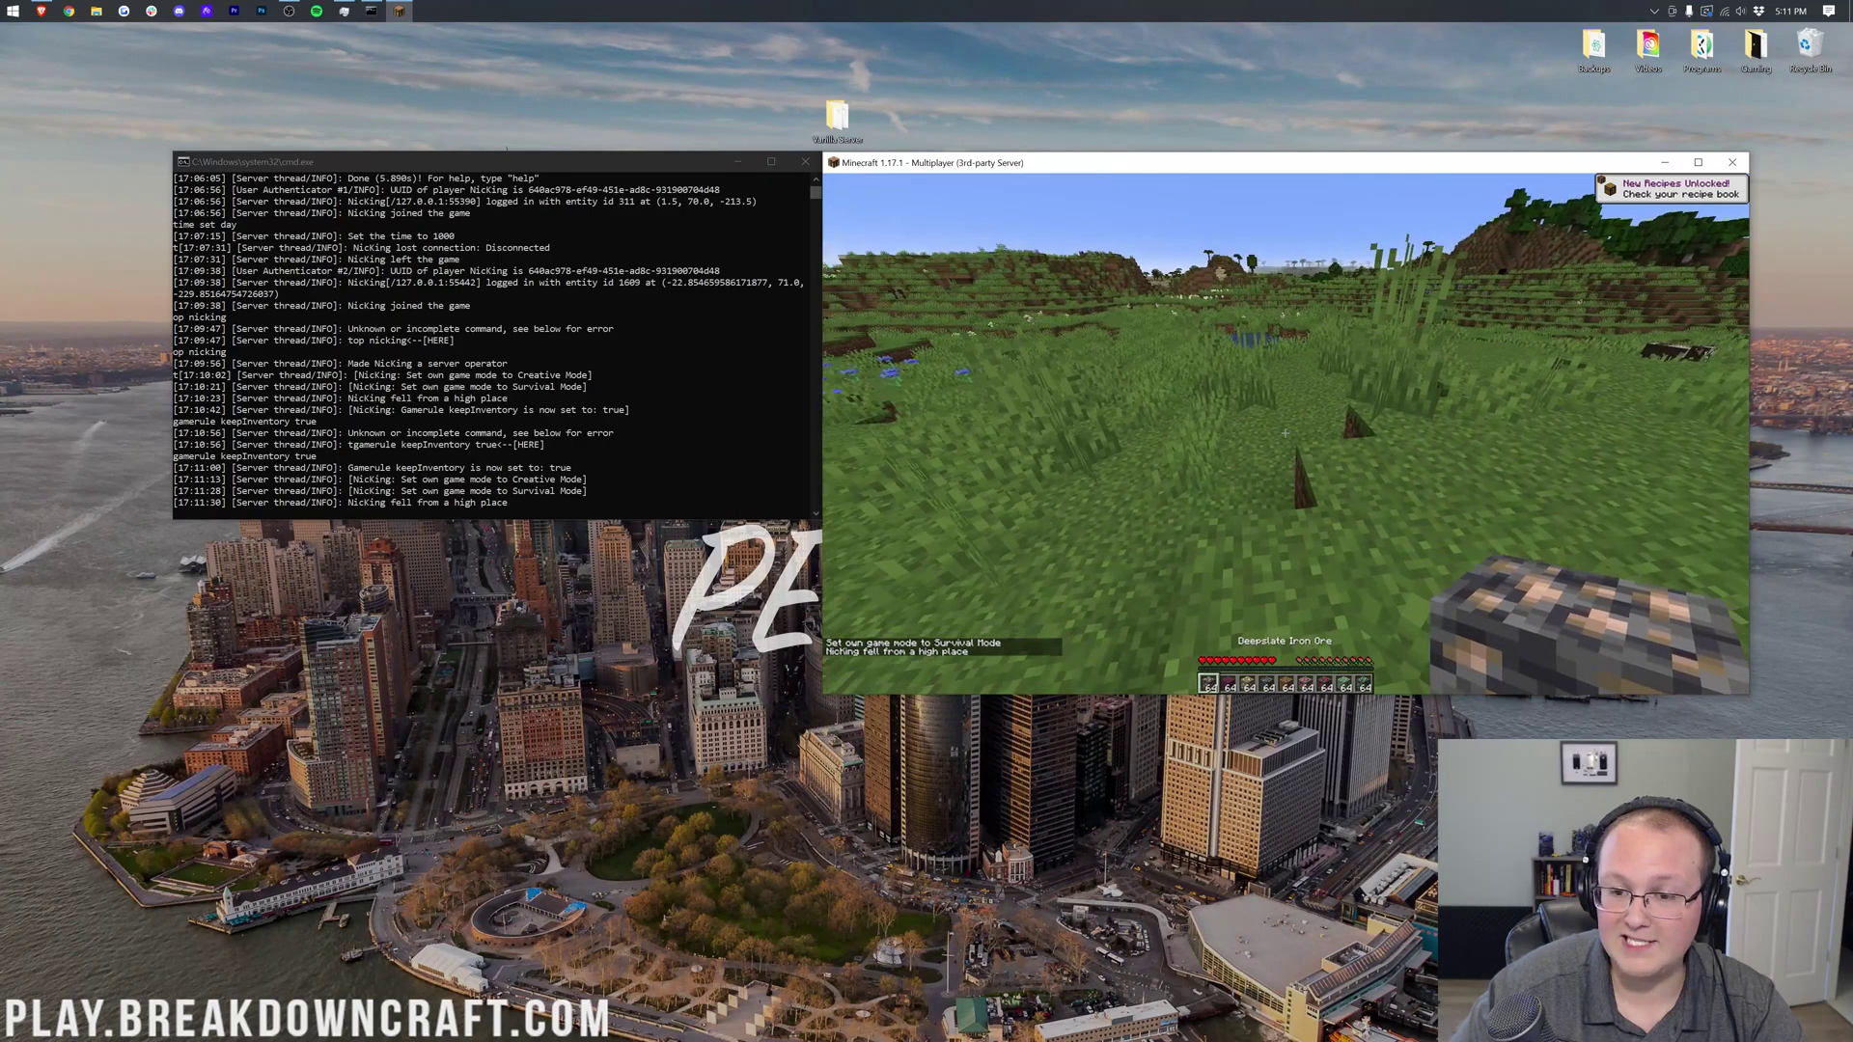
Step: Turn keepInventory off with /gamerule keepInventory false
{"action": "key", "text": "w"}
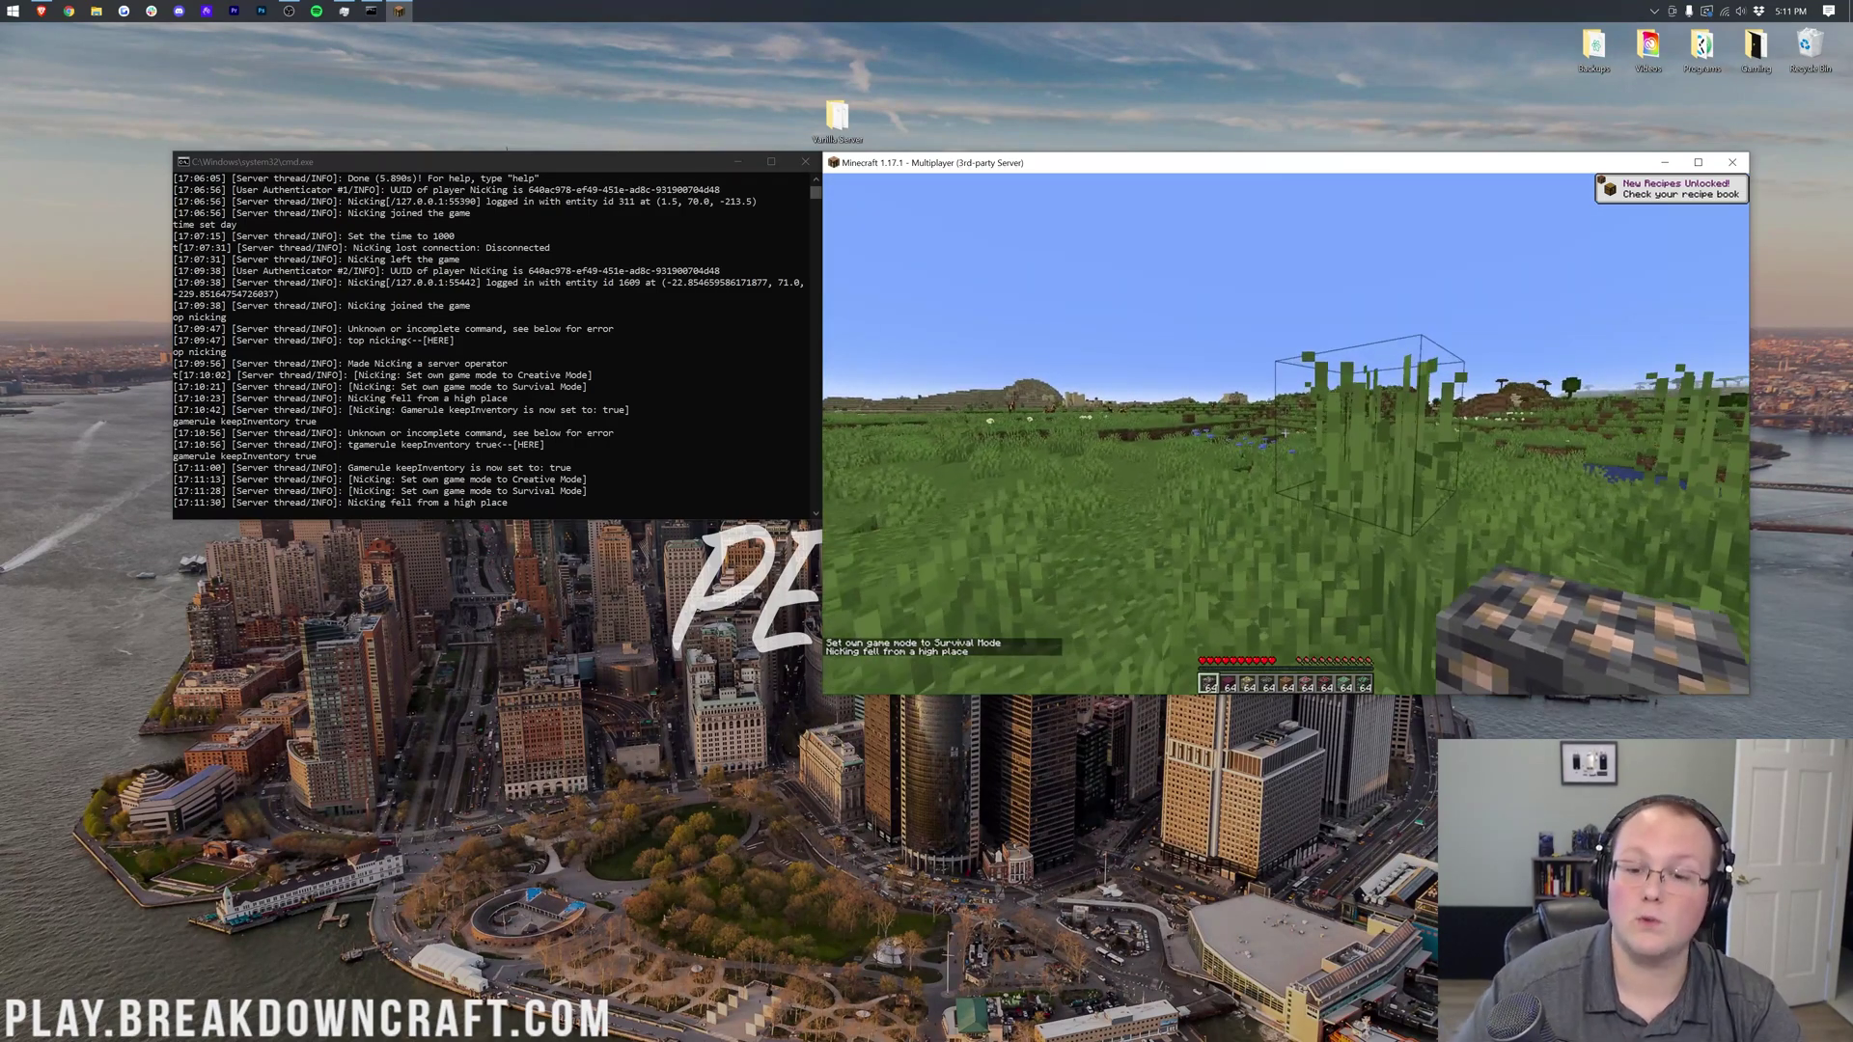
{"action": "key", "text": "slash"}
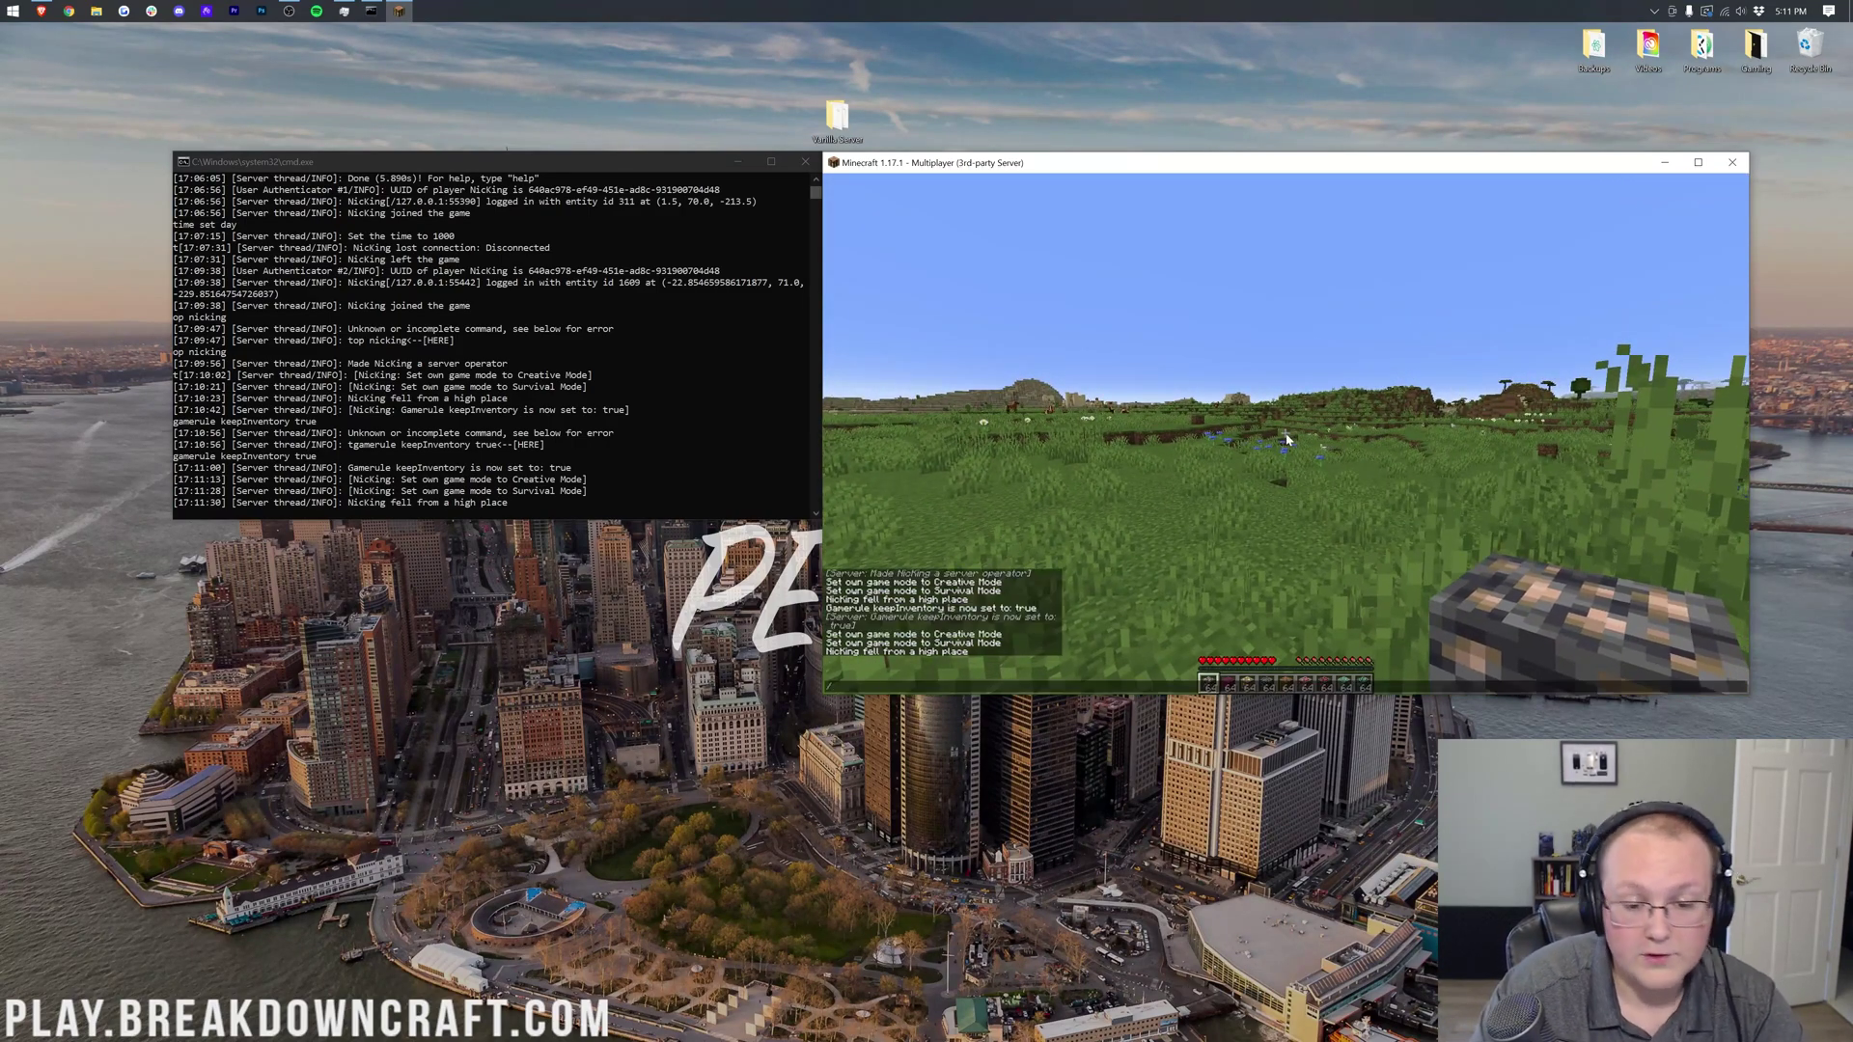
{"action": "type", "text": "gamerule "}
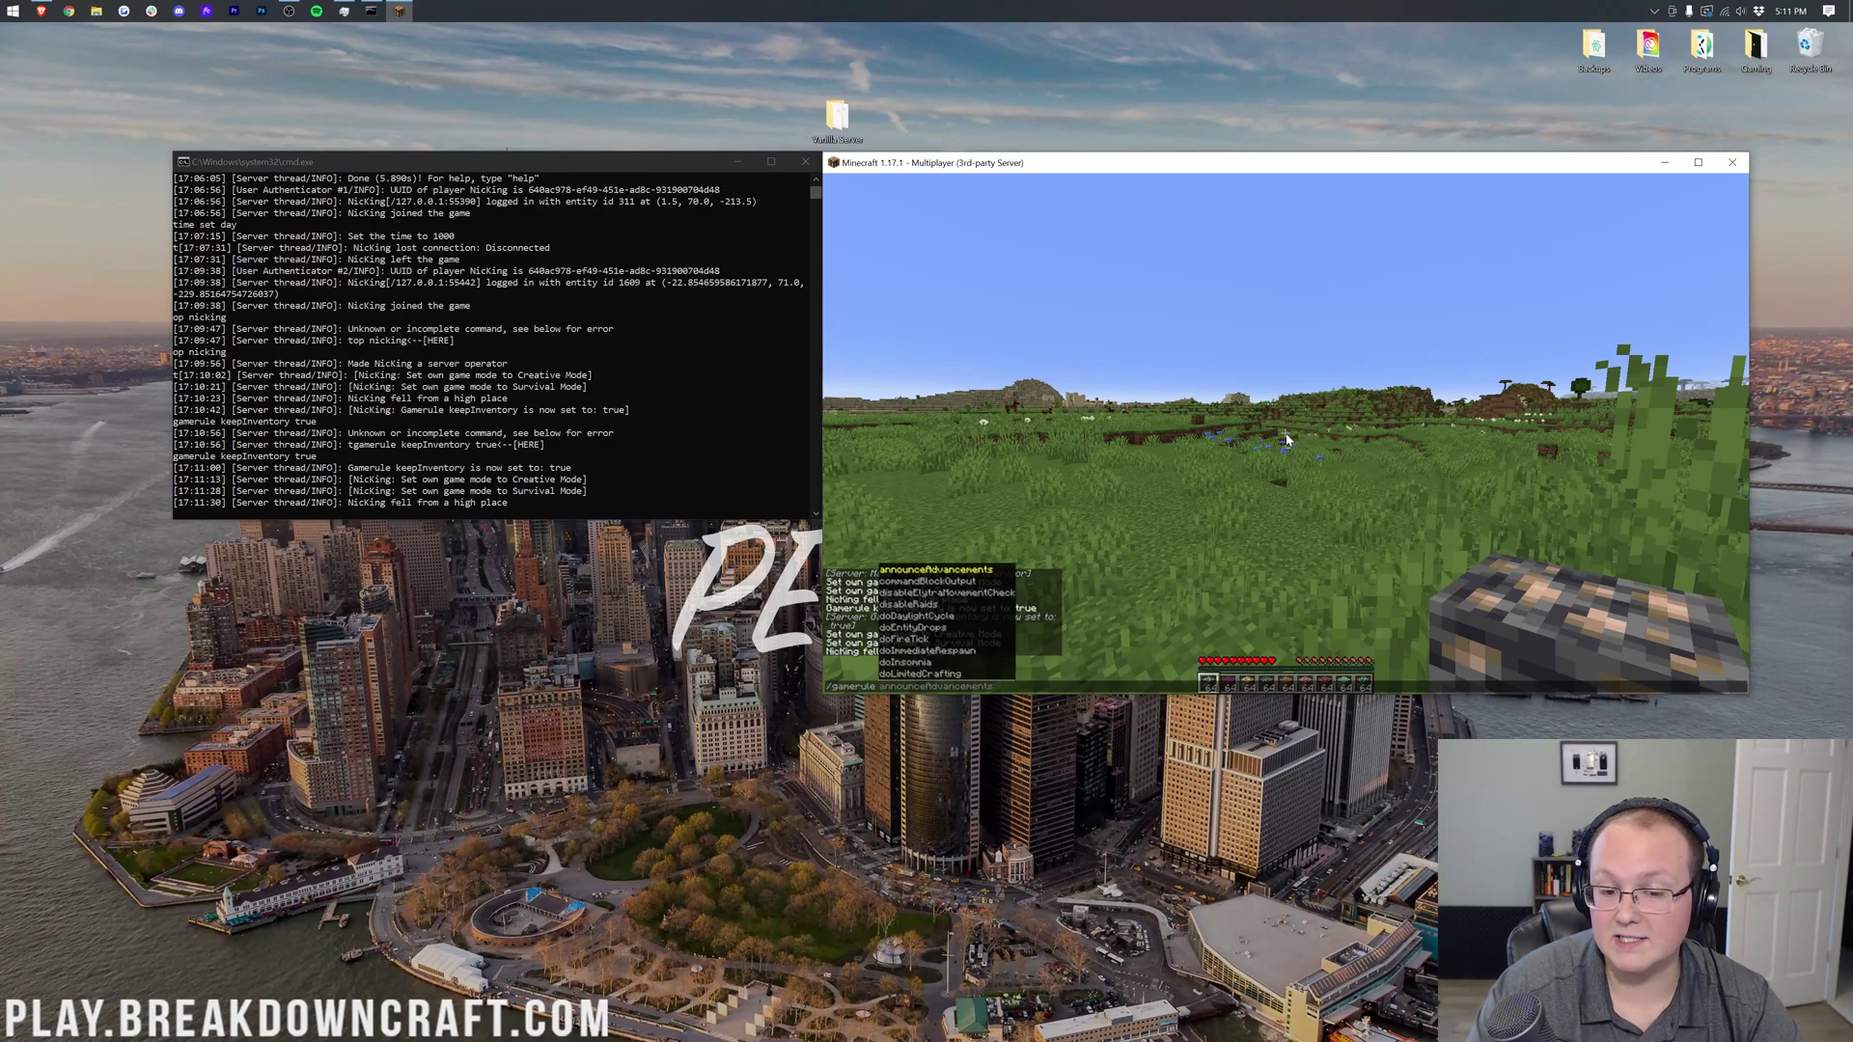
{"action": "type", "text": "keepInventory false"}
{"action": "key", "text": "Return"}
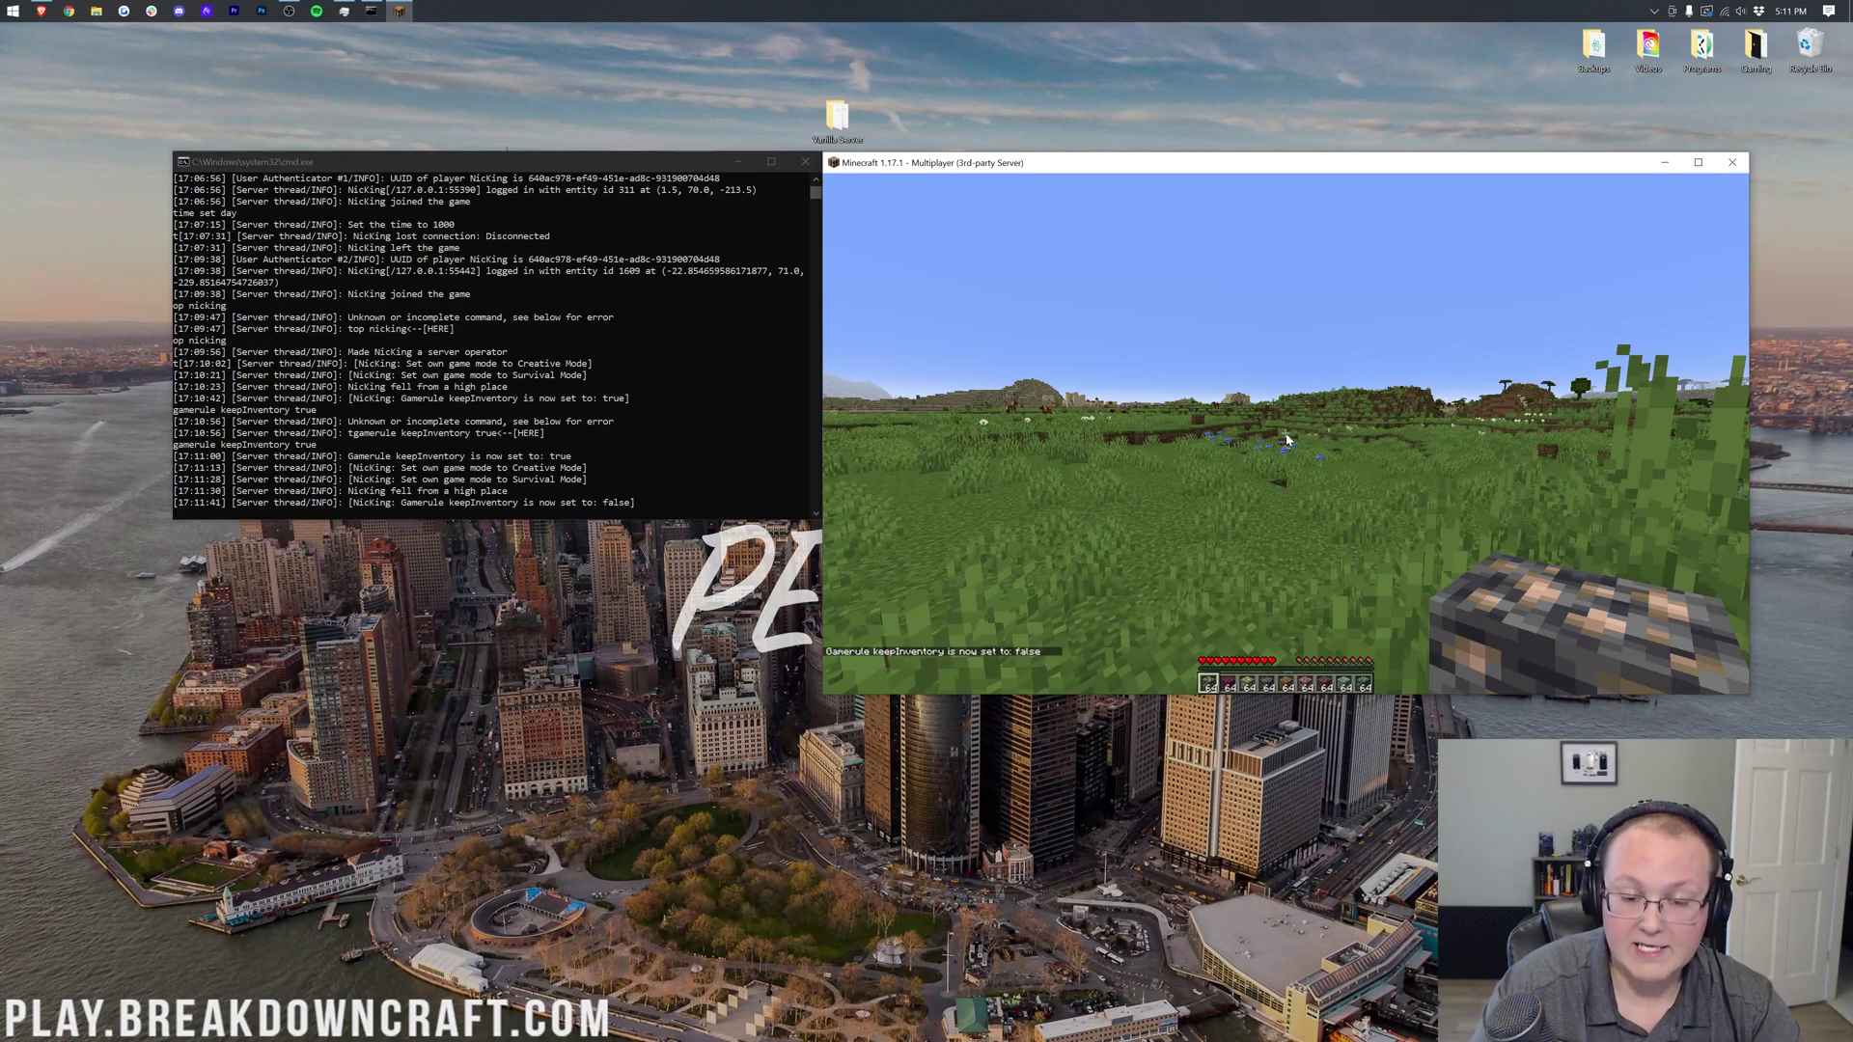
Step: Turn keepInventory back on with /gamerule keepInventory true
{"action": "type", "text": "/gamerule keepInventory true"}
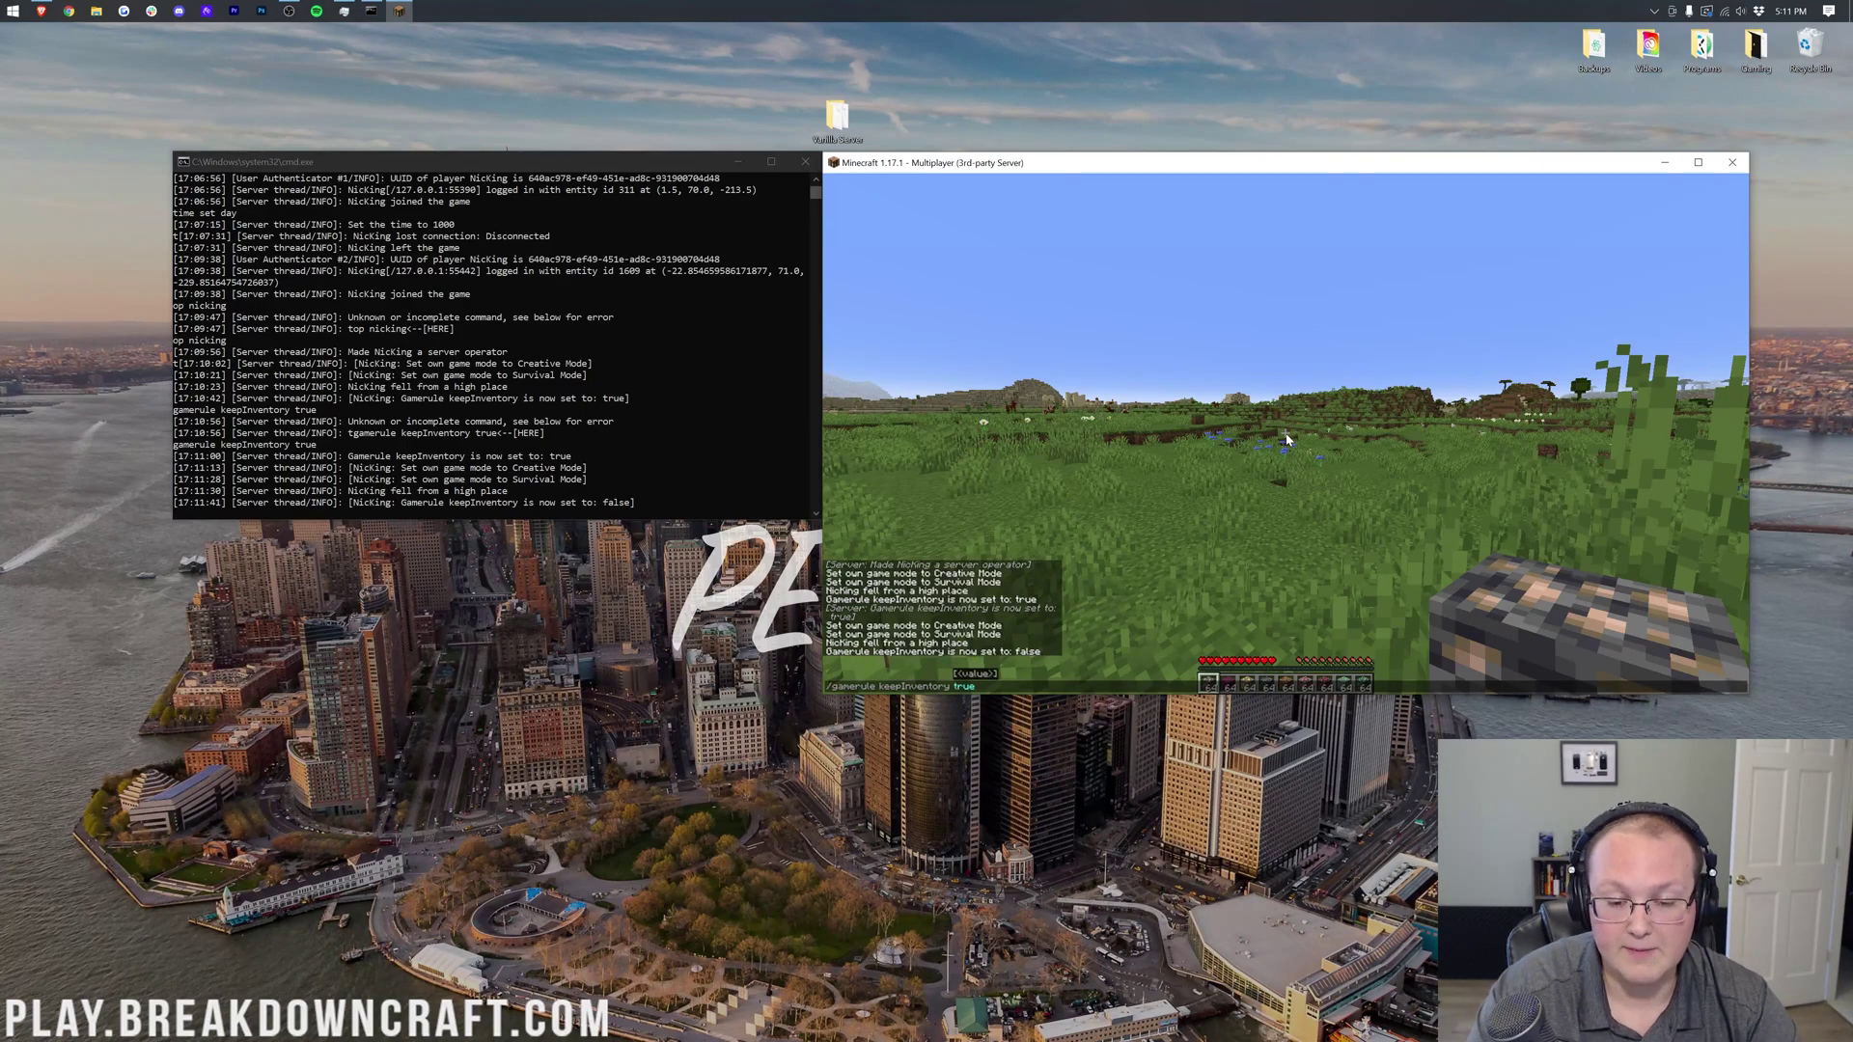
{"action": "key", "text": "Return"}
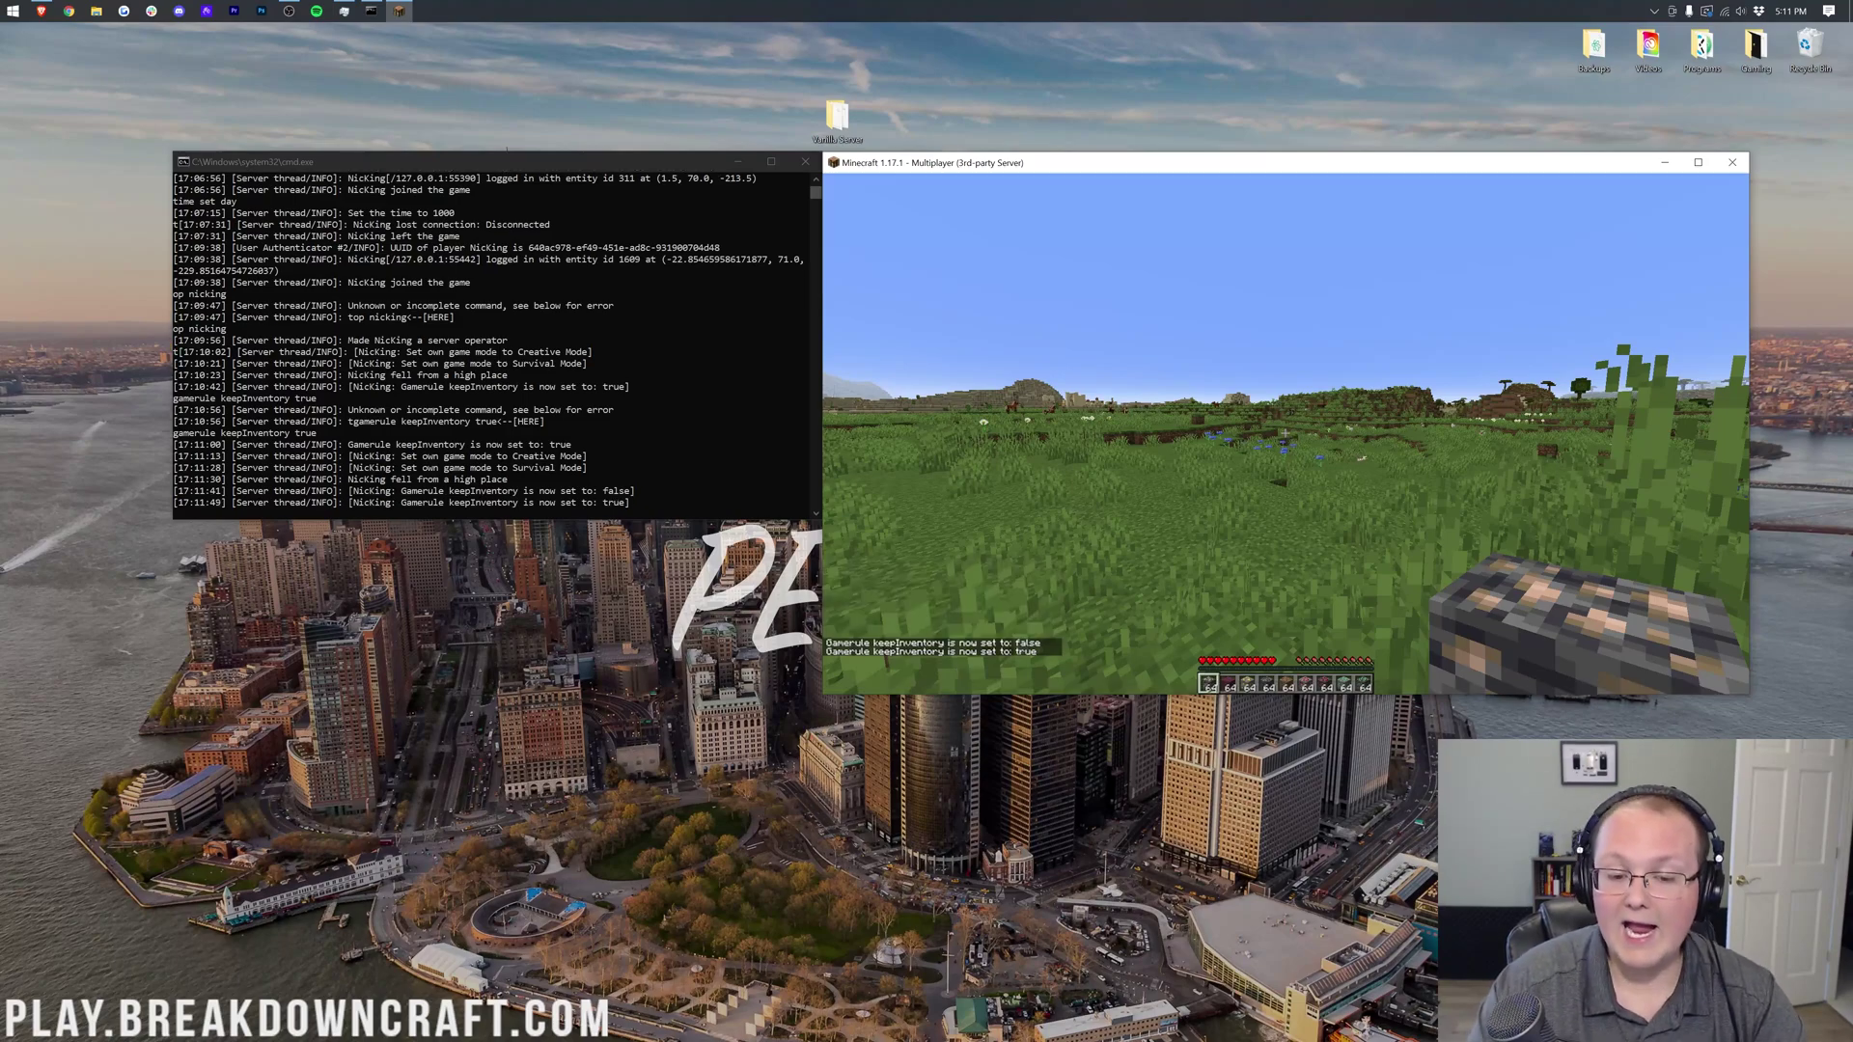
{"action": "key", "text": "t"}
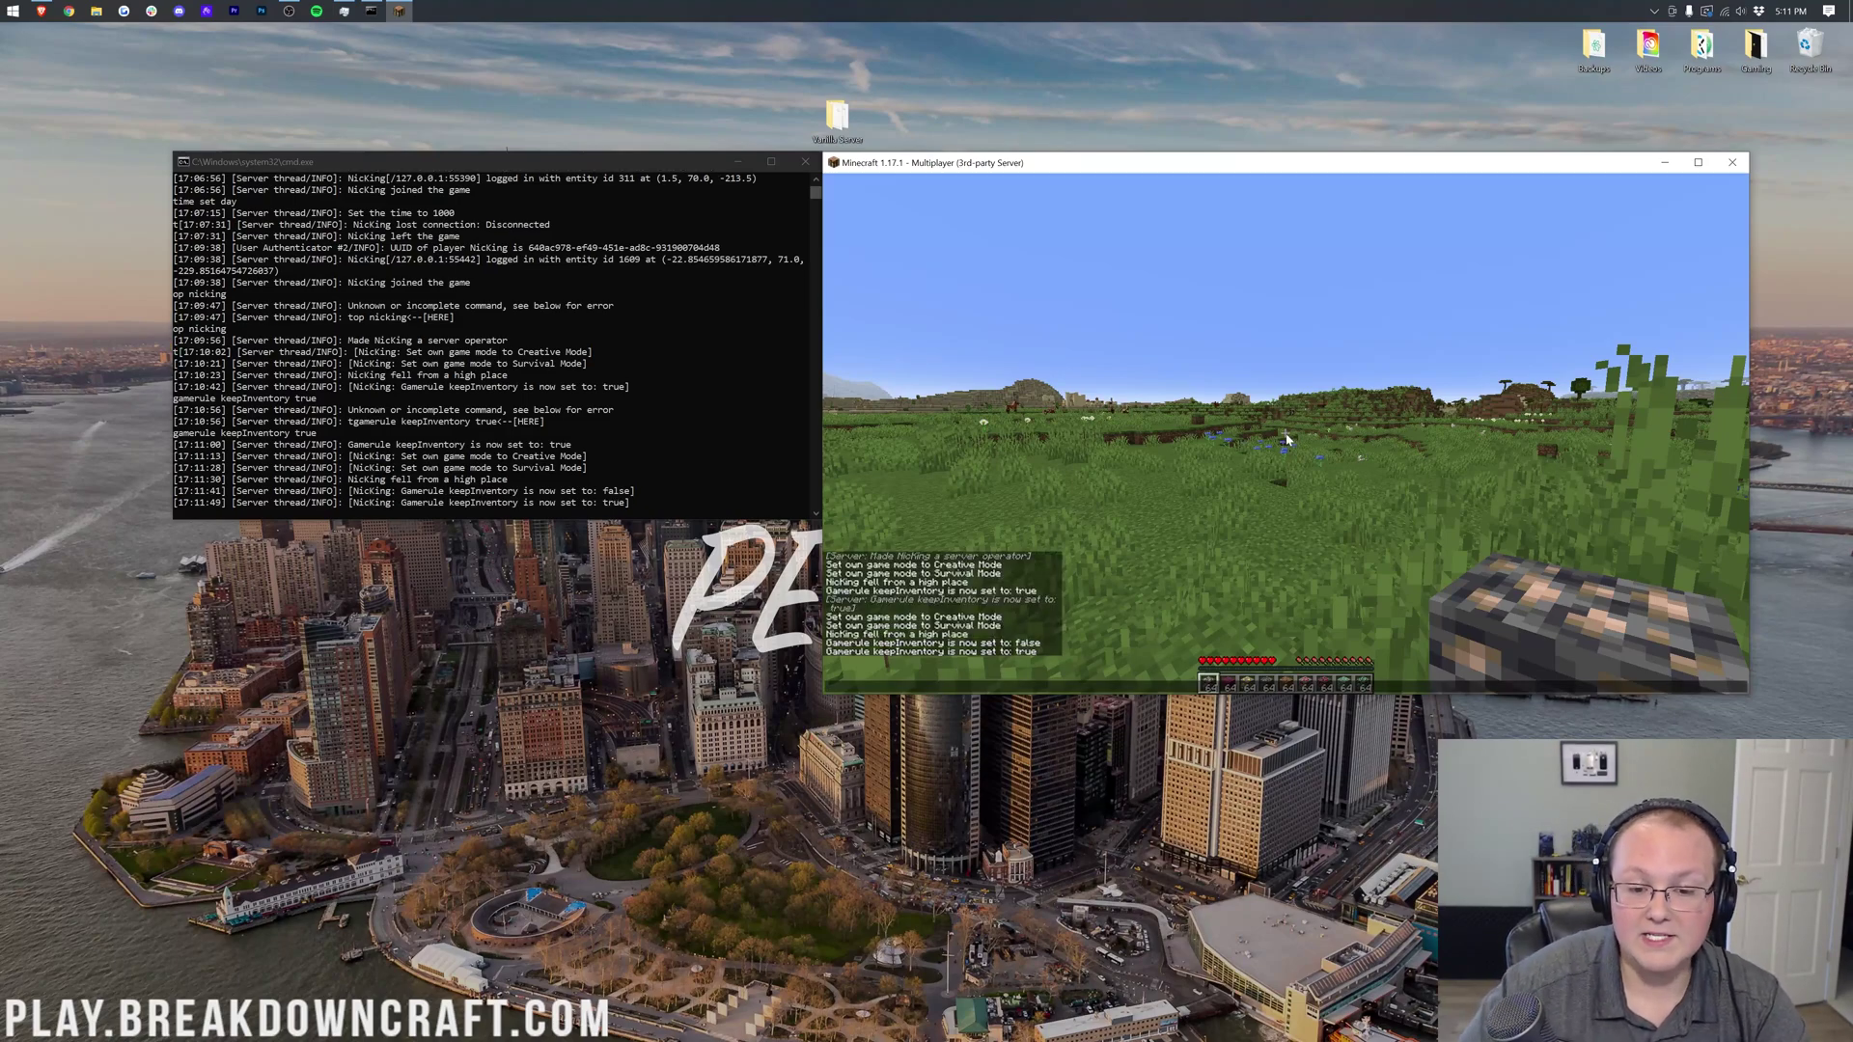
{"action": "key", "text": "Up"}
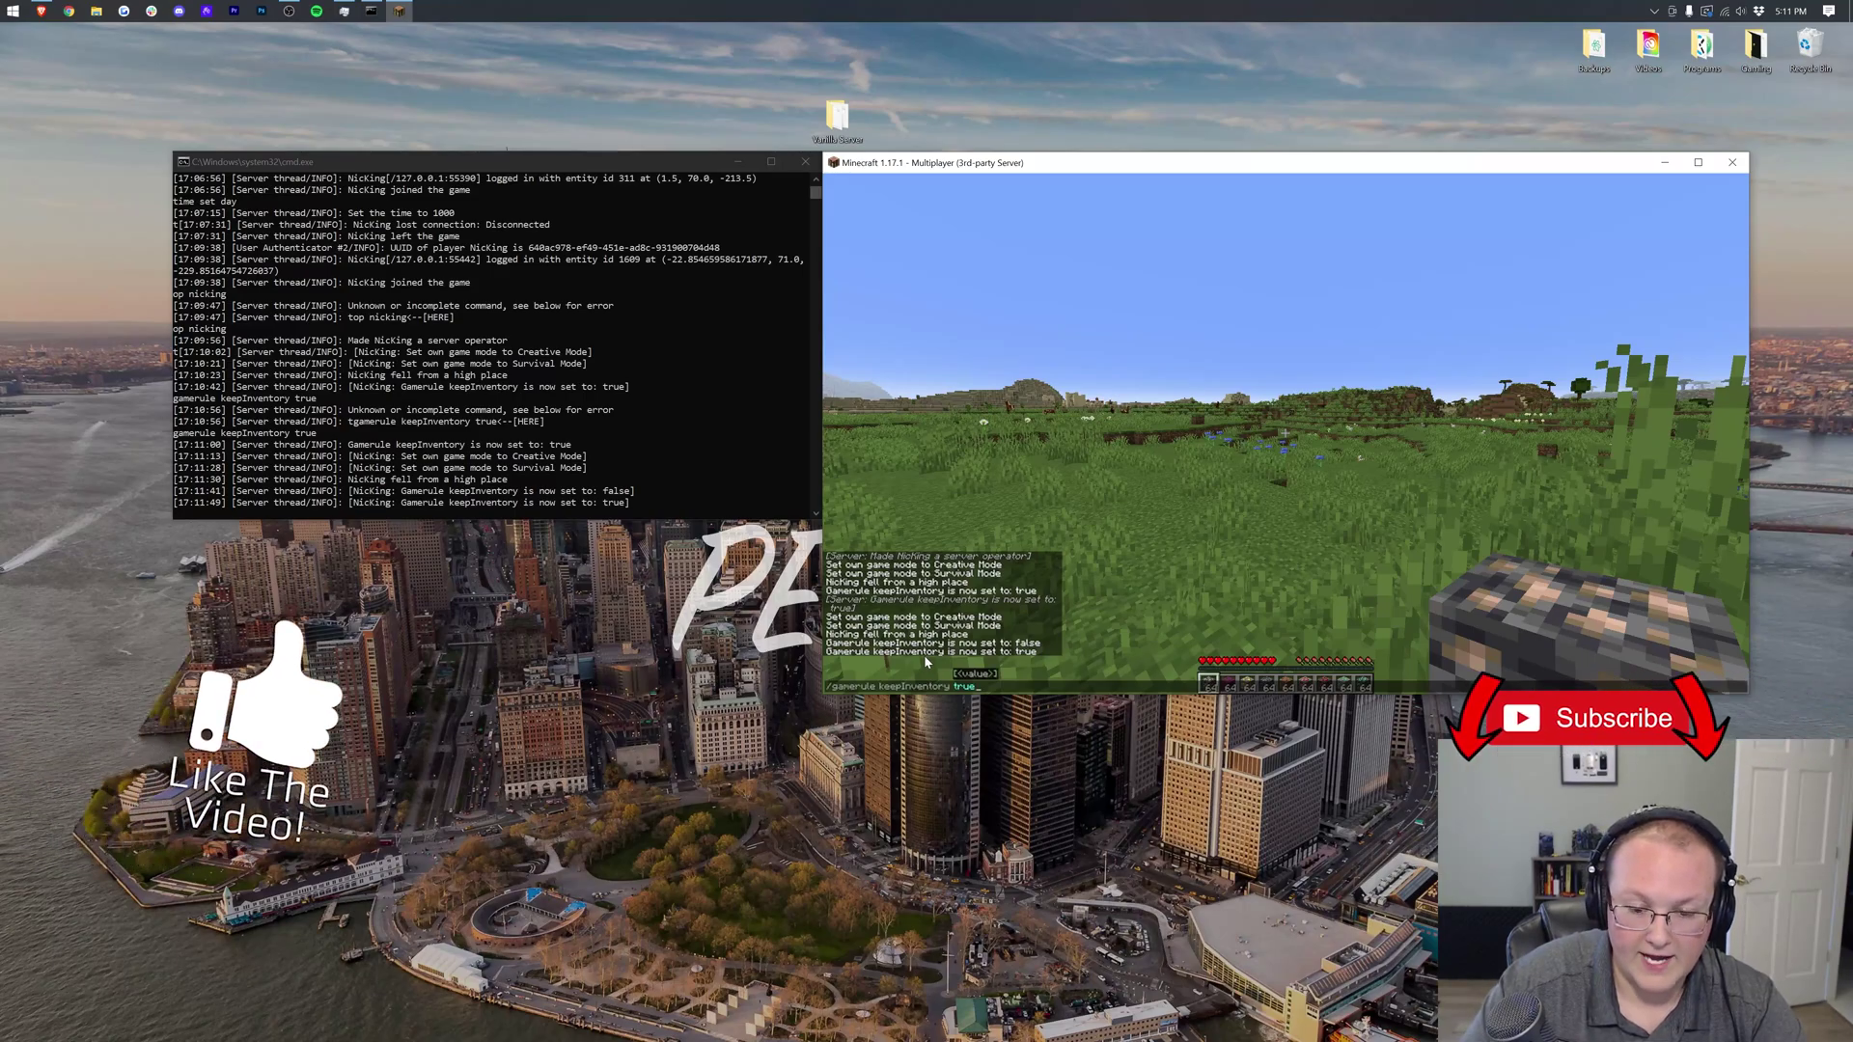